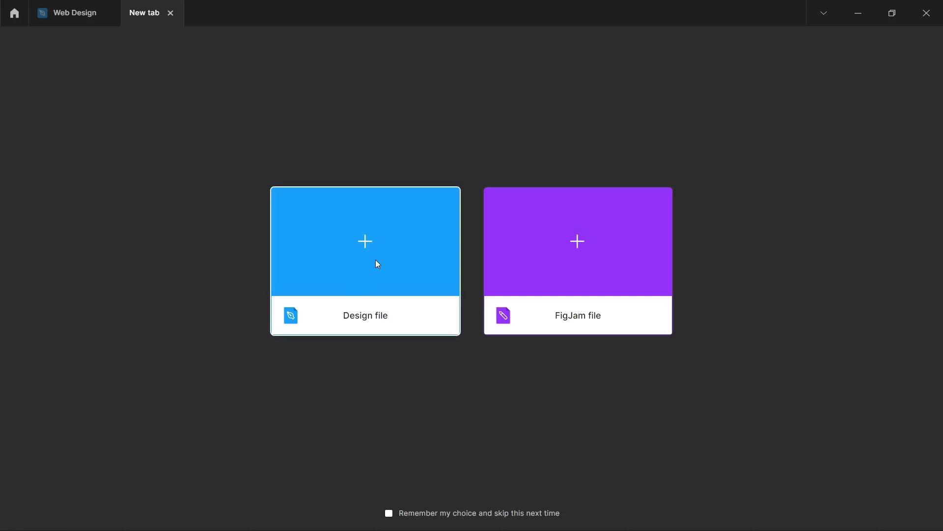
Create a new design file and add a Desktop preset frame of 1440 × 1024
left_click(370, 244)
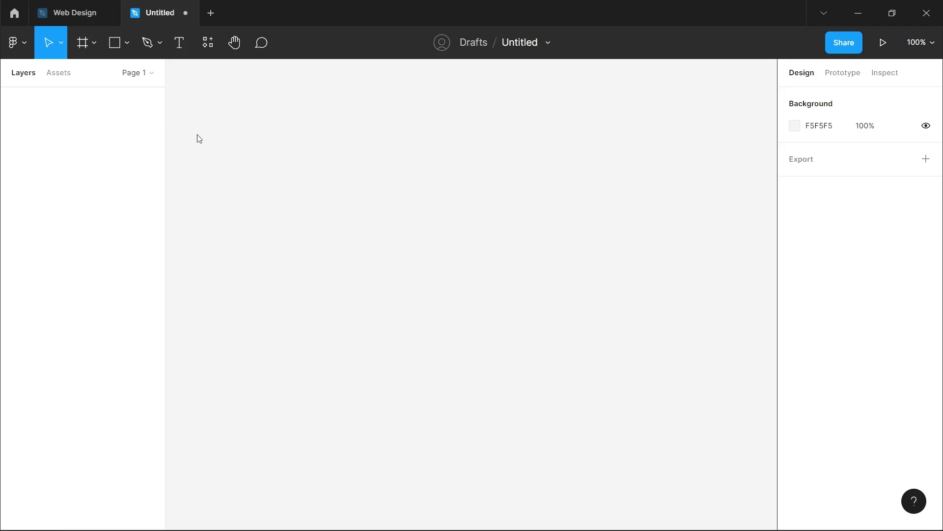
left_click(82, 44)
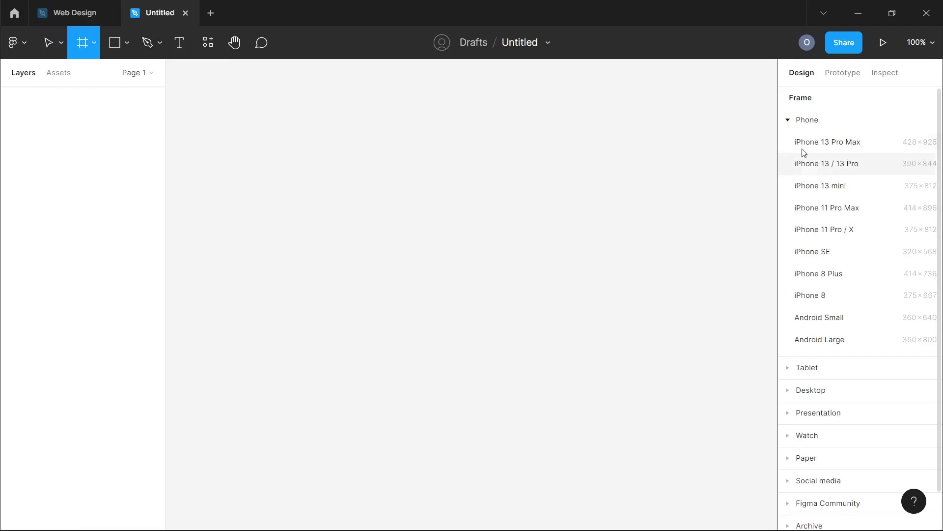
left_click(787, 120)
left_click(796, 174)
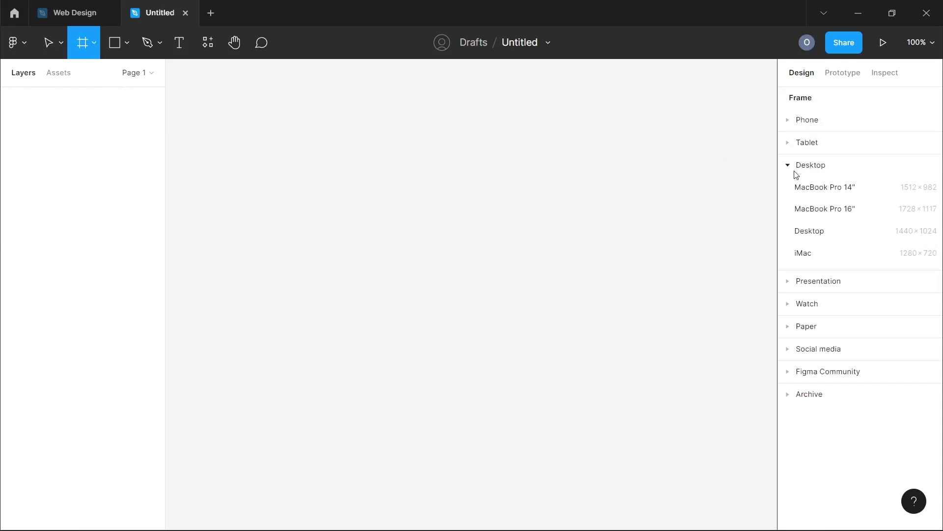
left_click(826, 238)
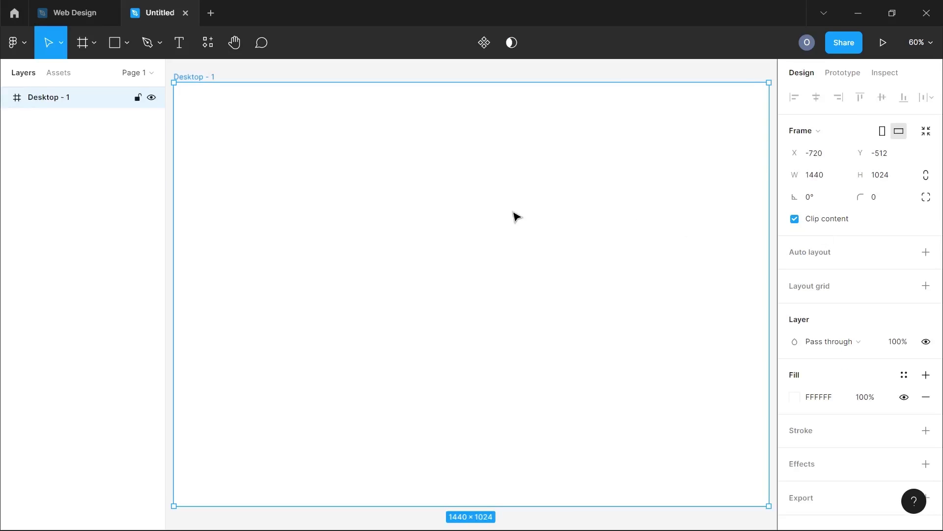
Rename the desktop frame to "Animating web sections"
scroll(516, 215, "down", 5)
scroll(515, 215, "left", 3)
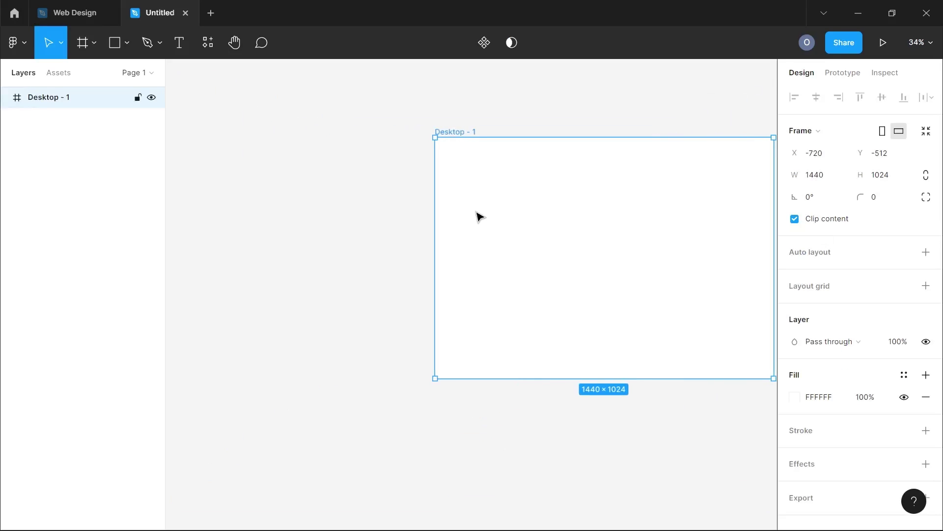
scroll(324, 205, "right", 5)
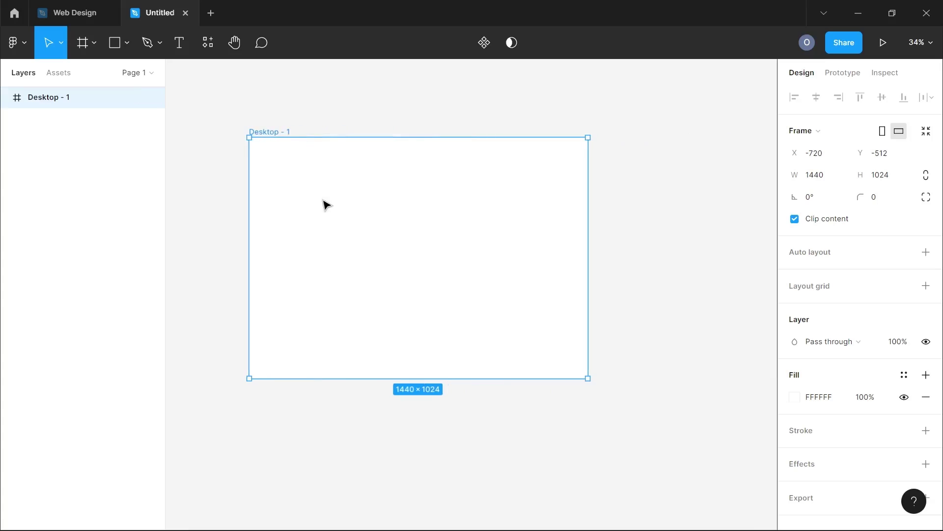
scroll(324, 205, "up", 2)
scroll(324, 204, "left", 1)
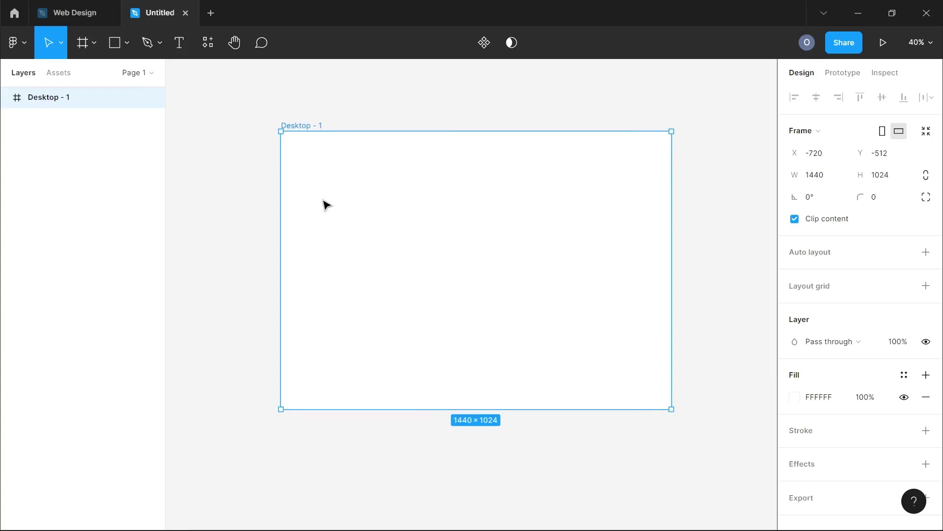
double_click(294, 125)
type("Anima")
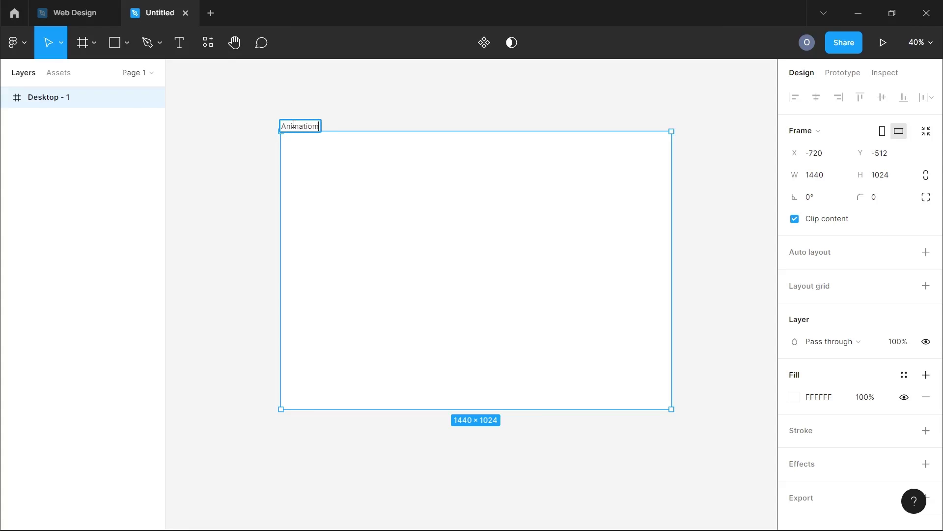
type("ting web sections")
key("Return")
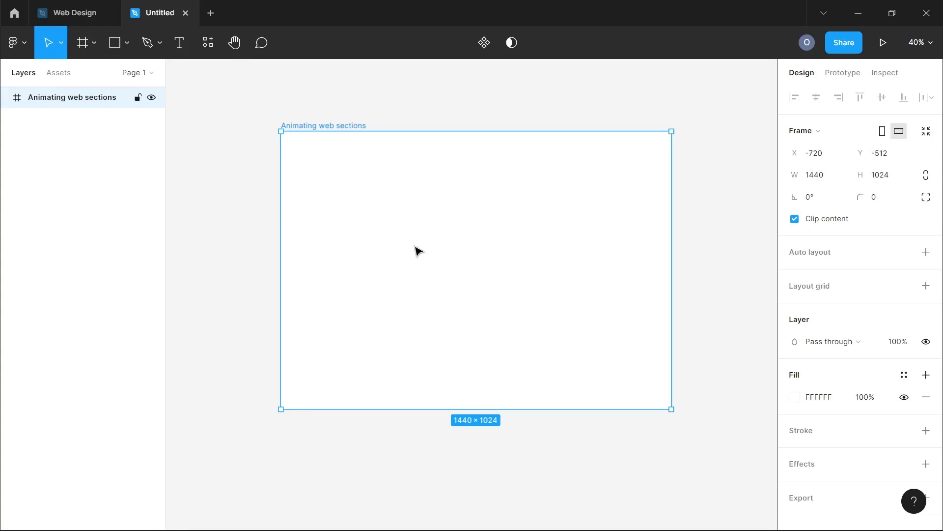
Paste the three copied photos into the frame and shift the handshake photo so the gaps between them are even
key("shift+1")
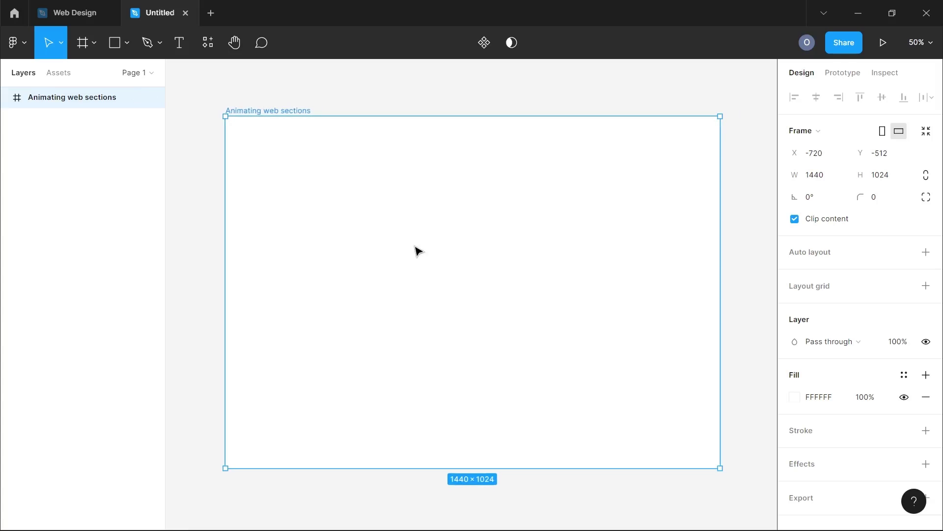
key("ctrl+v")
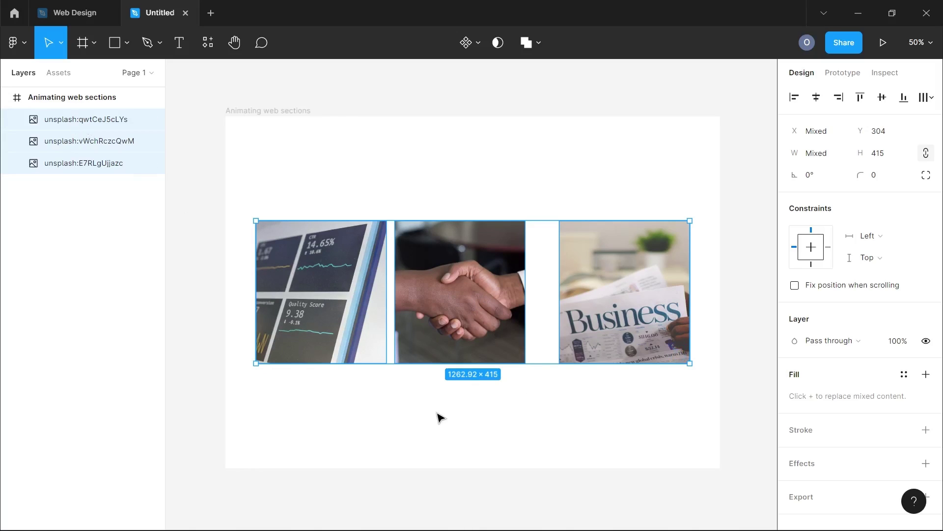
left_click(600, 399)
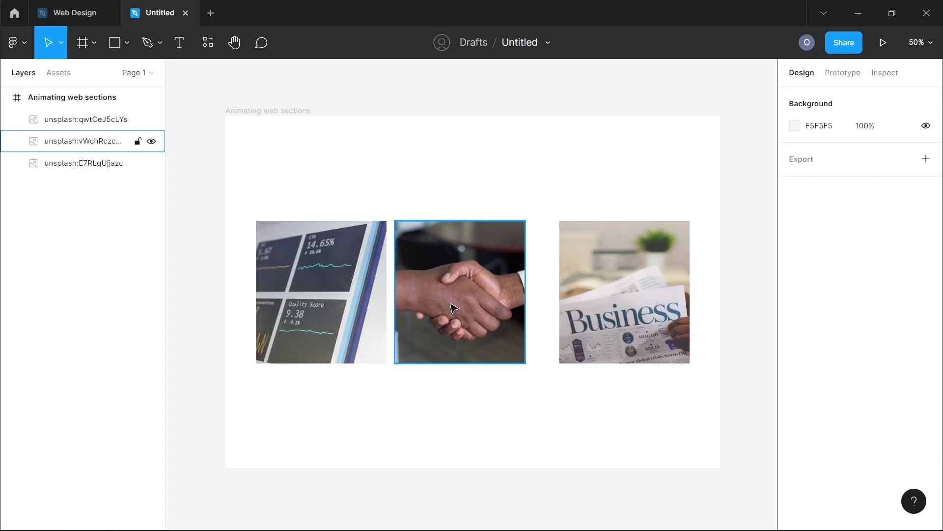
left_click_drag(453, 307, 467, 309)
left_click(549, 304)
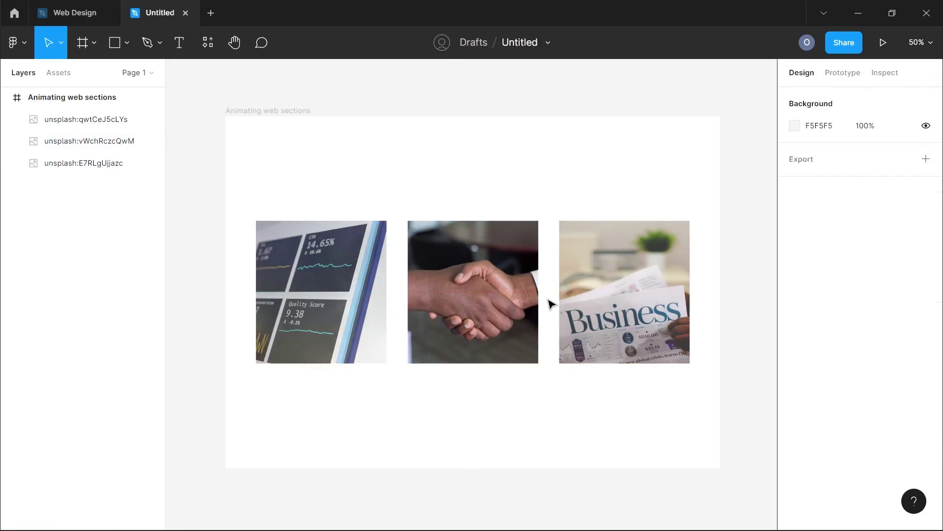
Set the newspaper photo's width to 380 and check the dimensions of the other two photos
left_click(516, 300)
left_click(620, 281)
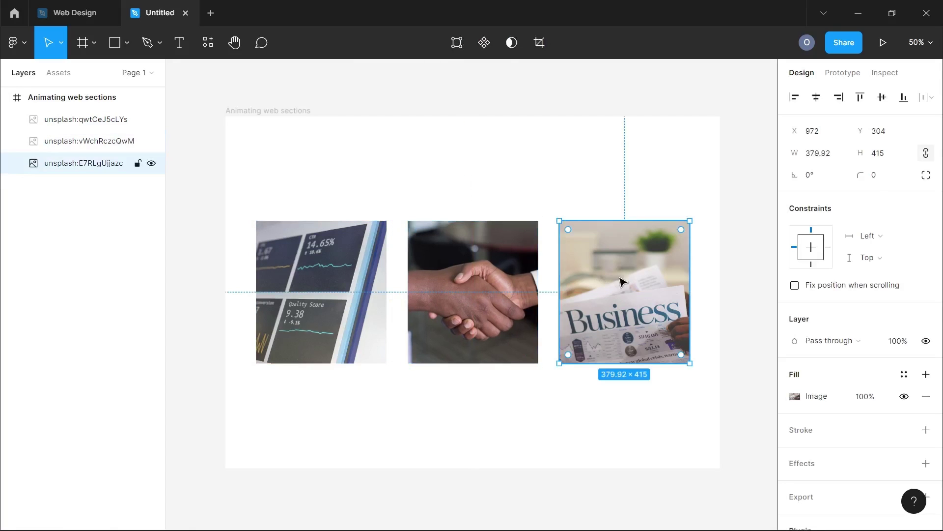
left_click(825, 154)
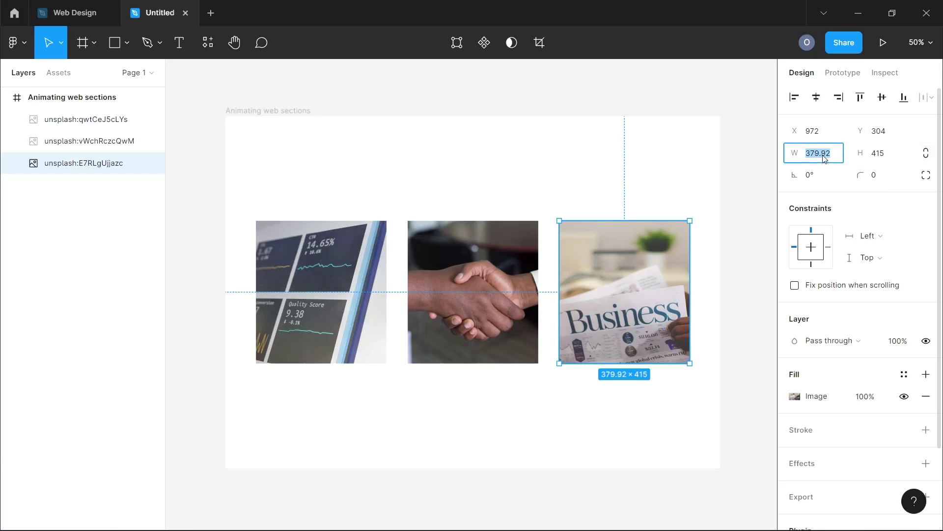
type("380")
key("Return")
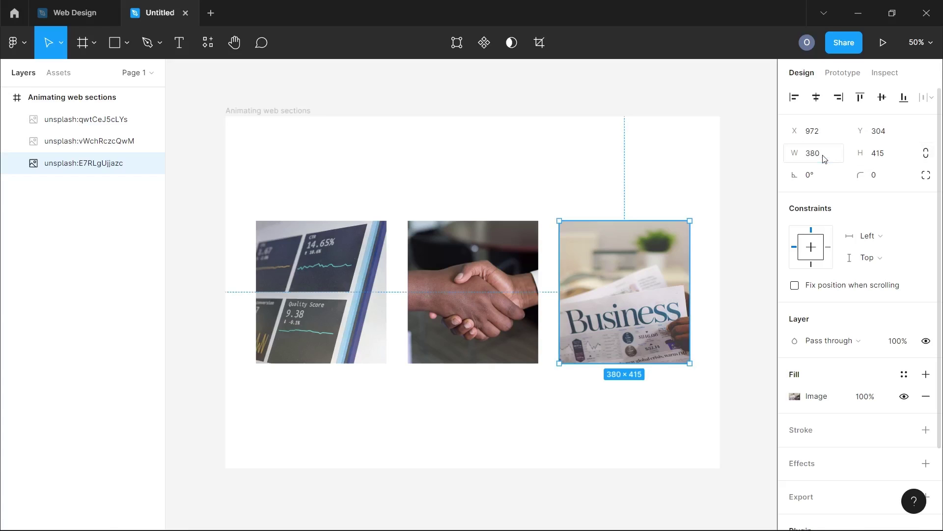
left_click(455, 301)
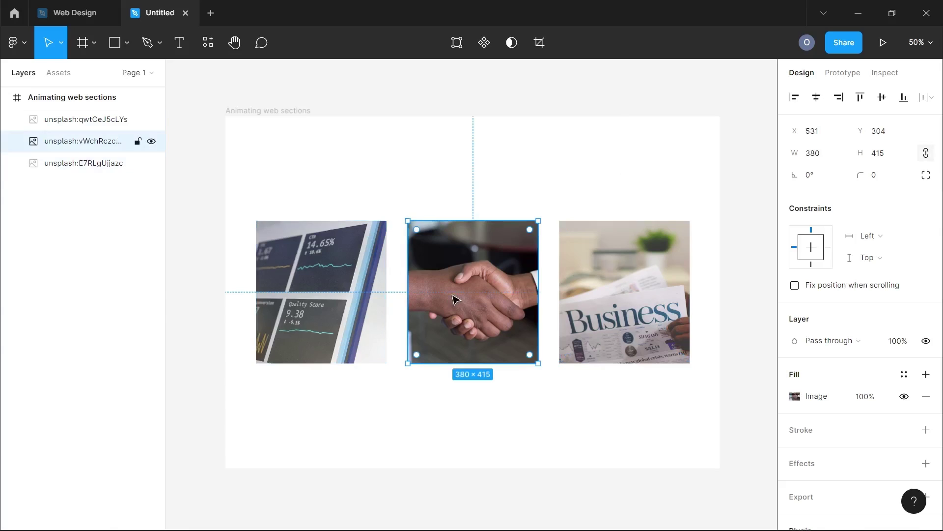
left_click(357, 295)
scroll(355, 294, "left", 1)
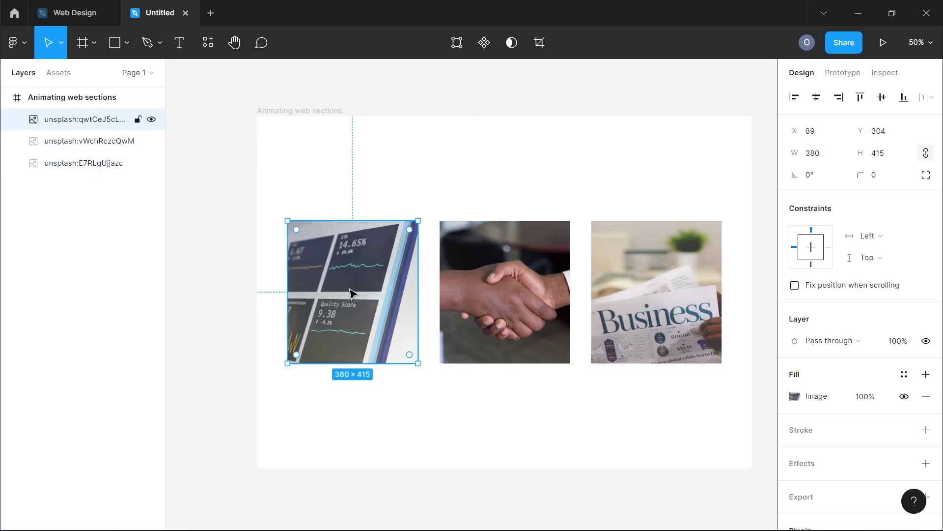
scroll(239, 307, "right", 1)
left_click(236, 306)
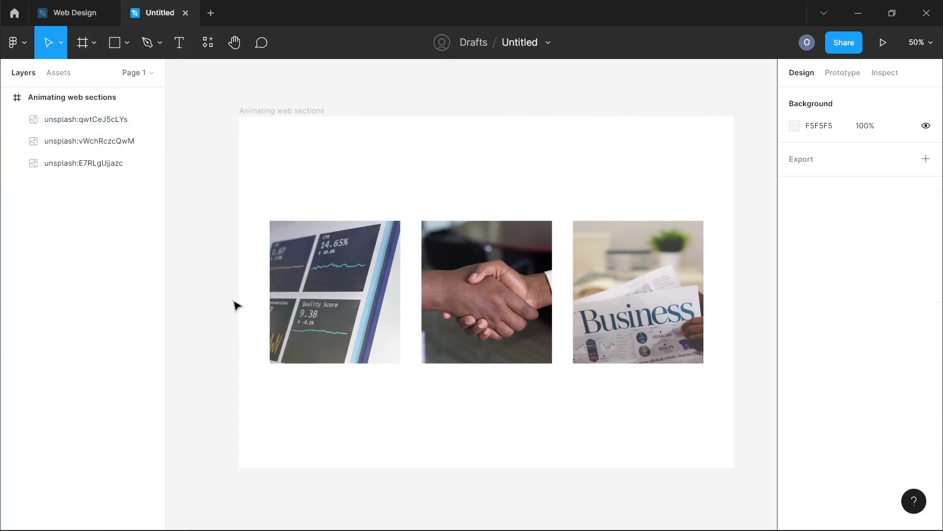
Wrap the dashboard-charts photo in its own frame
left_click(285, 299)
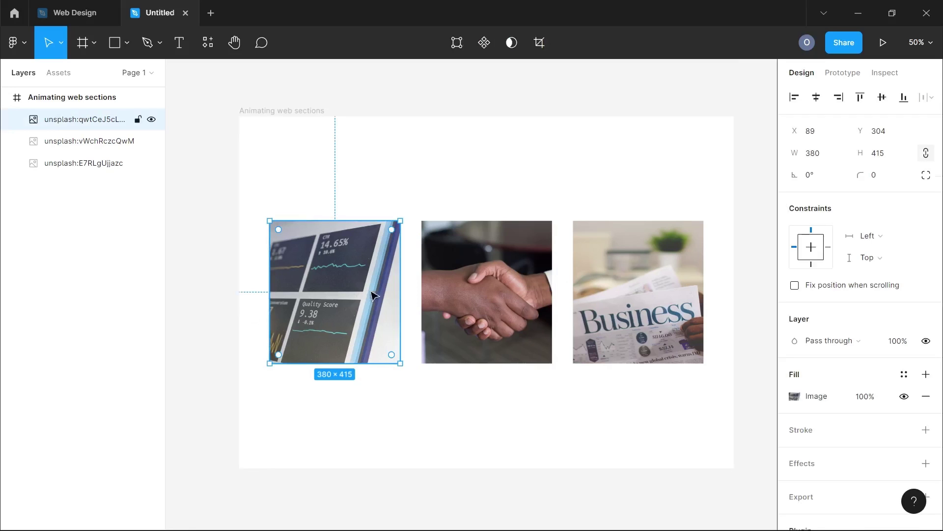
right_click(336, 293)
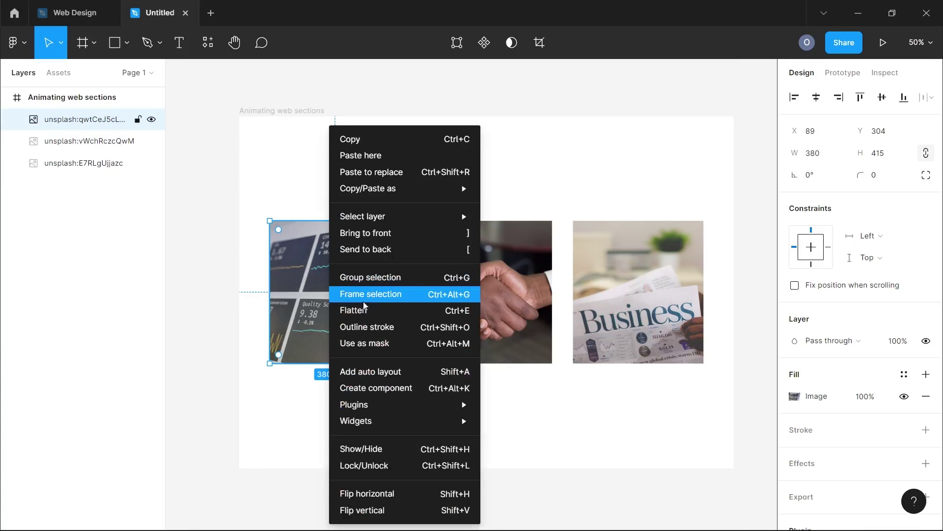
left_click(382, 301)
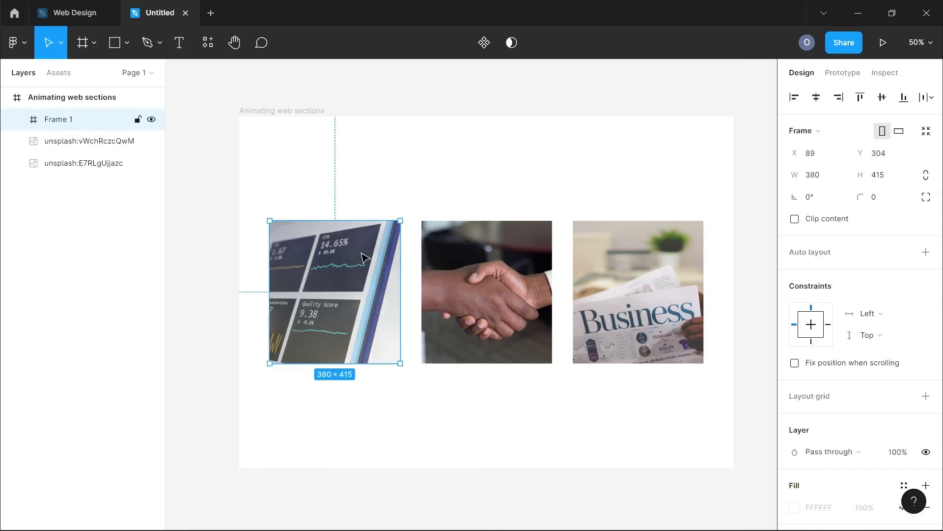
Give the dashboard photo's frame a corner radius of 10 and turn on Clip content
left_click(886, 204)
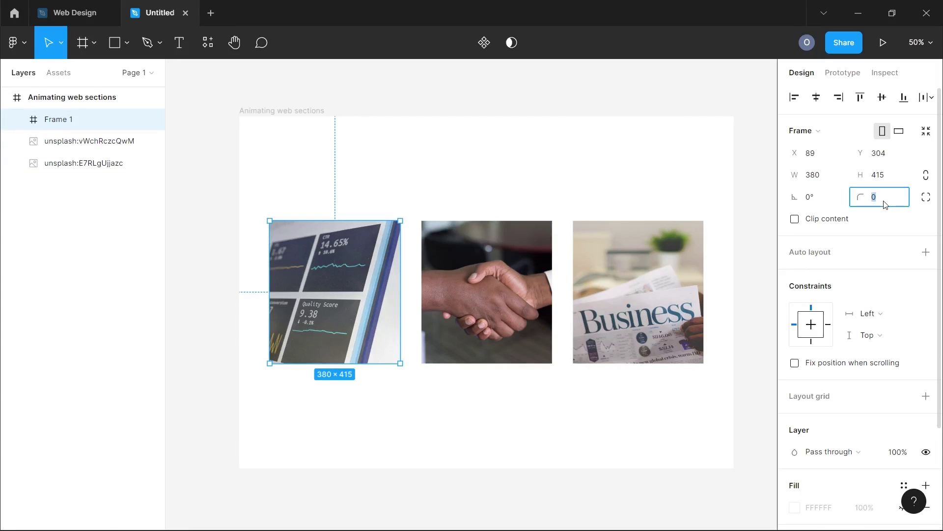
key("Return")
left_click(227, 278)
left_click(306, 295)
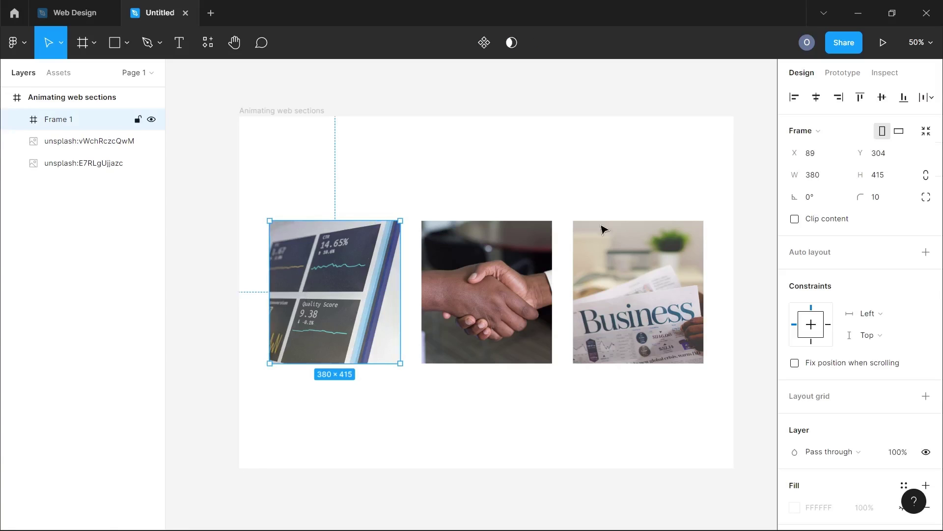
left_click(362, 219)
left_click(321, 292)
Paste the copied "Grow Your Business" text into the dashboard photo's frame and move it near the photo's lower edge
scroll(320, 292, "up", 3)
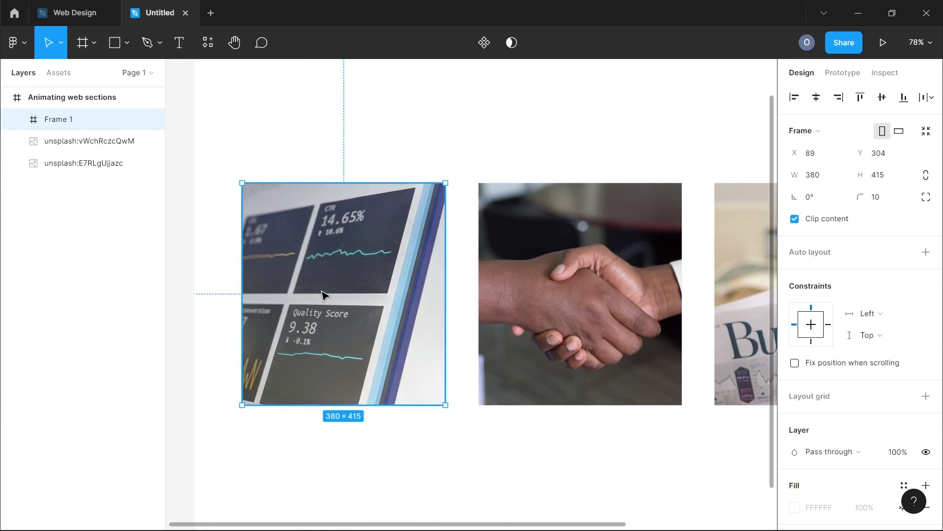
key("ctrl+v")
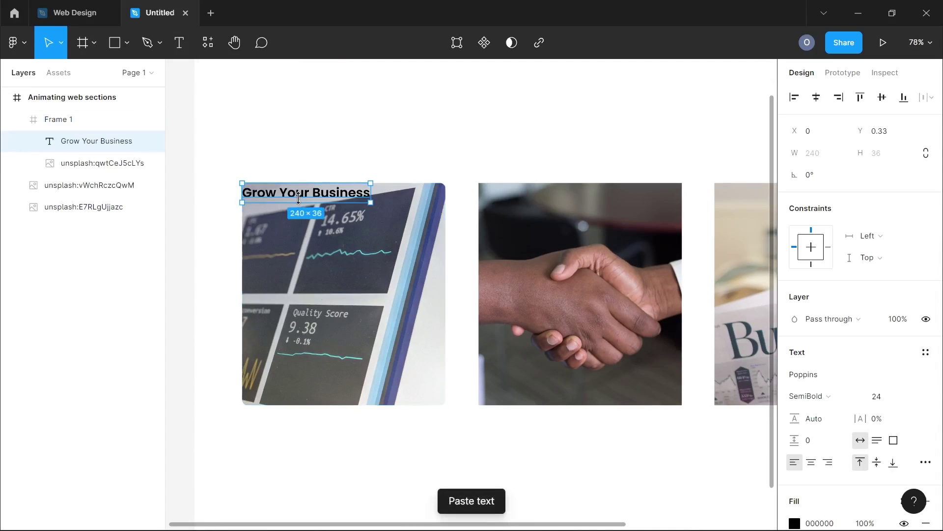
left_click_drag(298, 197, 319, 381)
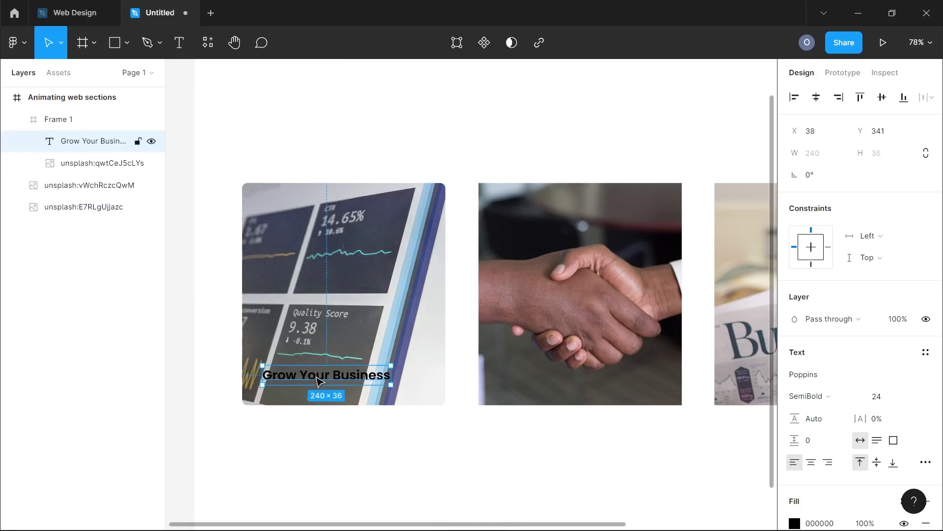
Set the "Grow Your Business" text's font size to 28 and shift it to about X 28, Y 338
left_click(878, 402)
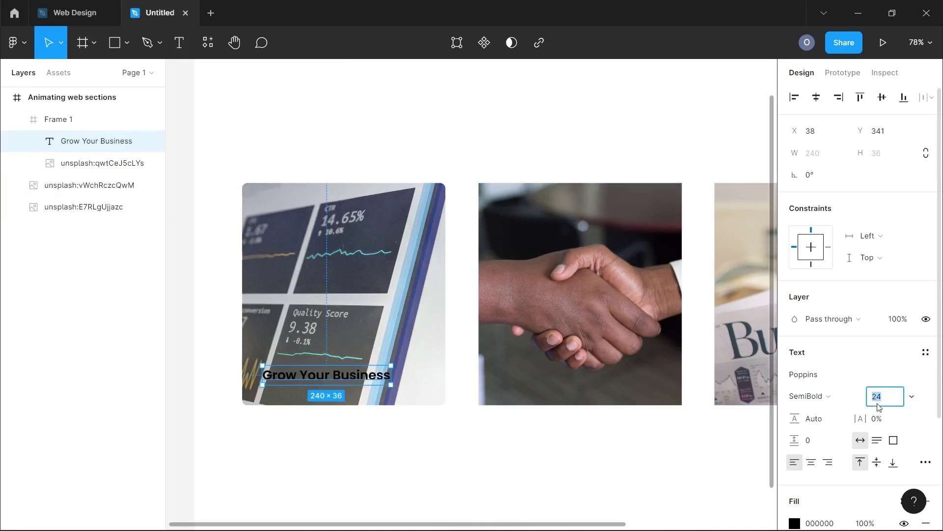
key("Return")
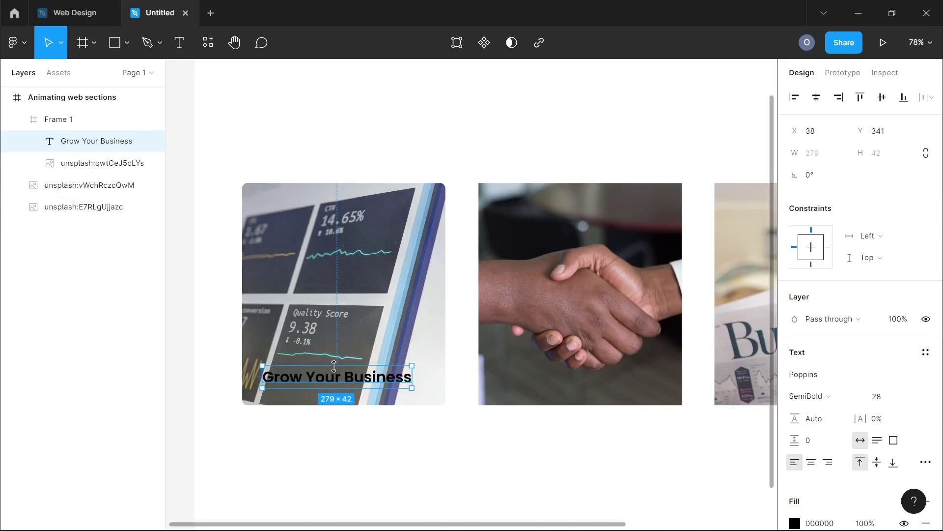
left_click_drag(337, 377, 331, 375)
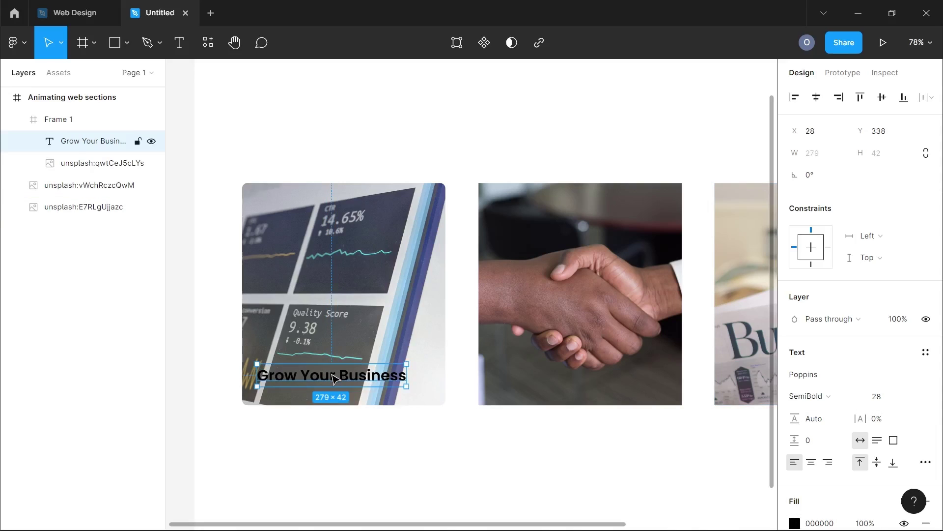
left_click(357, 439)
Draw a rectangle about 101 high across the lower part of the dashboard photo and set its width to 380
left_click(114, 46)
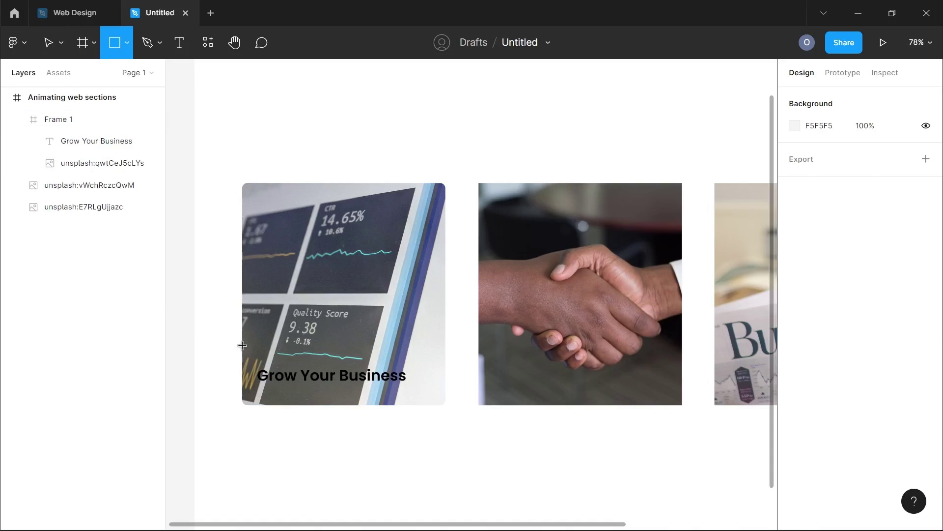
left_click_drag(242, 345, 446, 399)
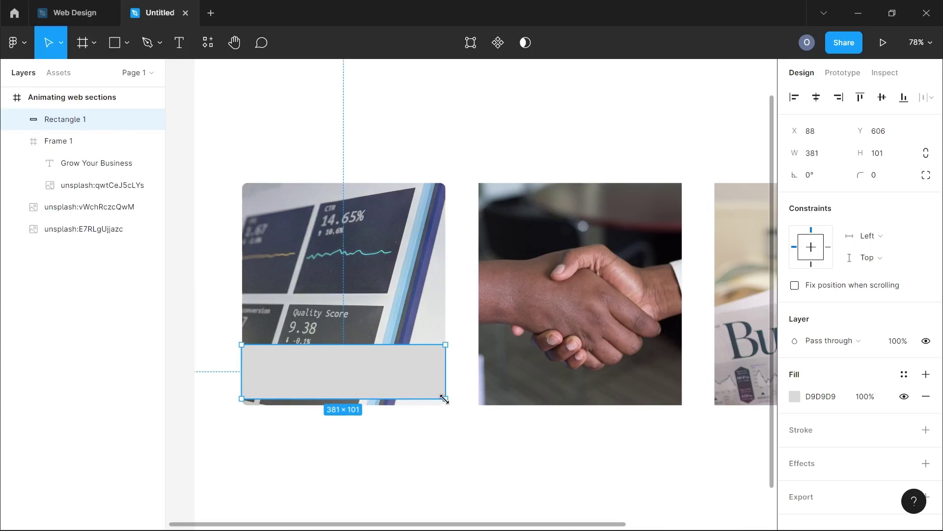
left_click(818, 157)
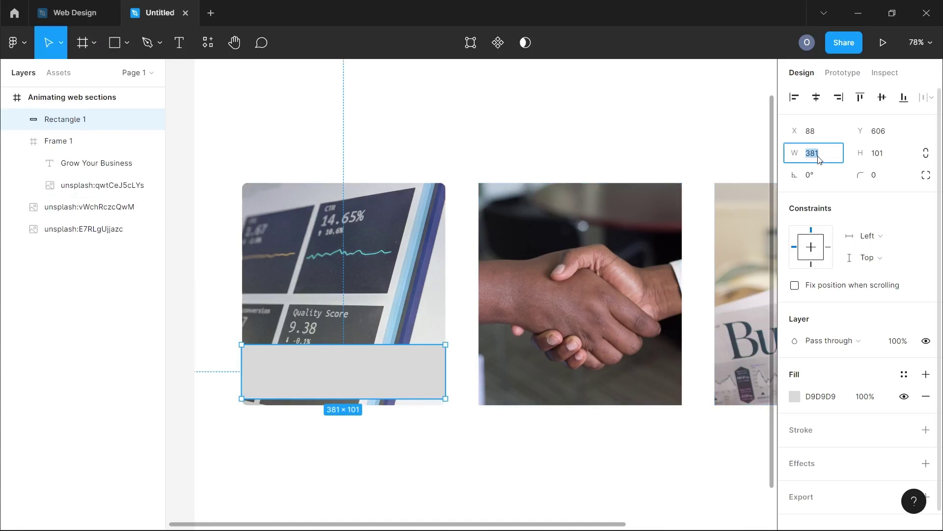
type("380")
key("Return")
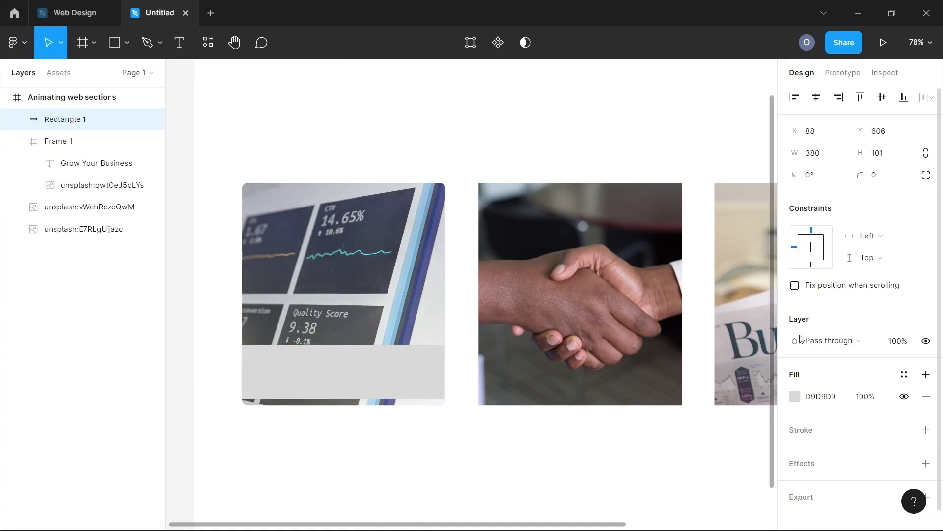
Fill the rectangle over the dashboard photo with a linear gradient running from transparent black at its top to solid black at its bottom
left_click(795, 395)
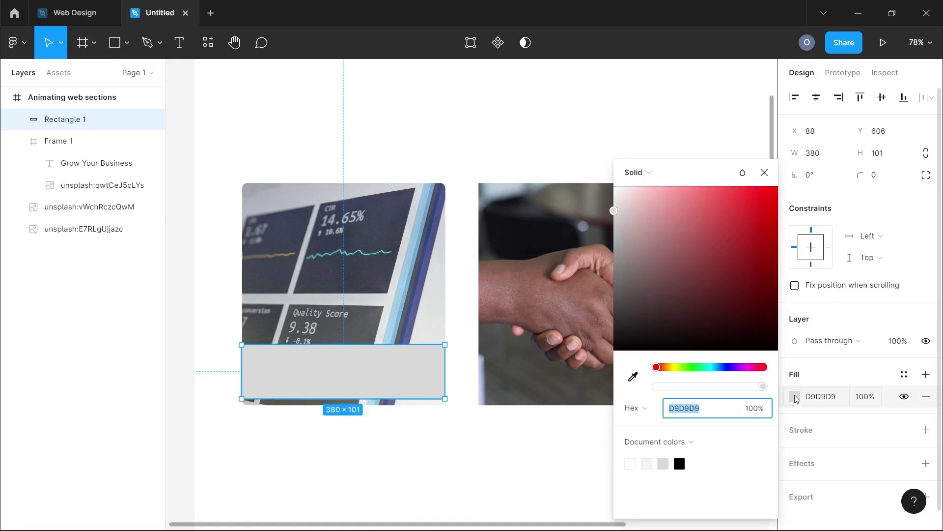
left_click(681, 463)
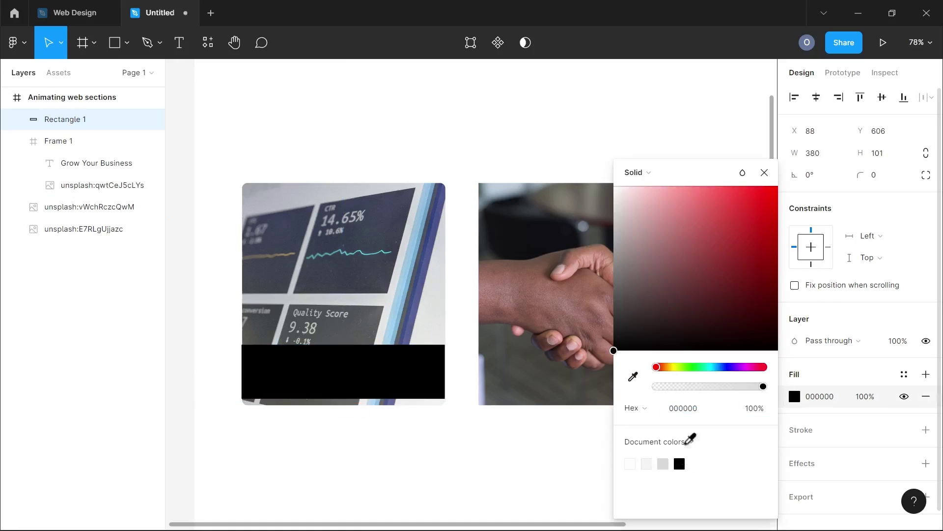
left_click(639, 172)
left_click(653, 189)
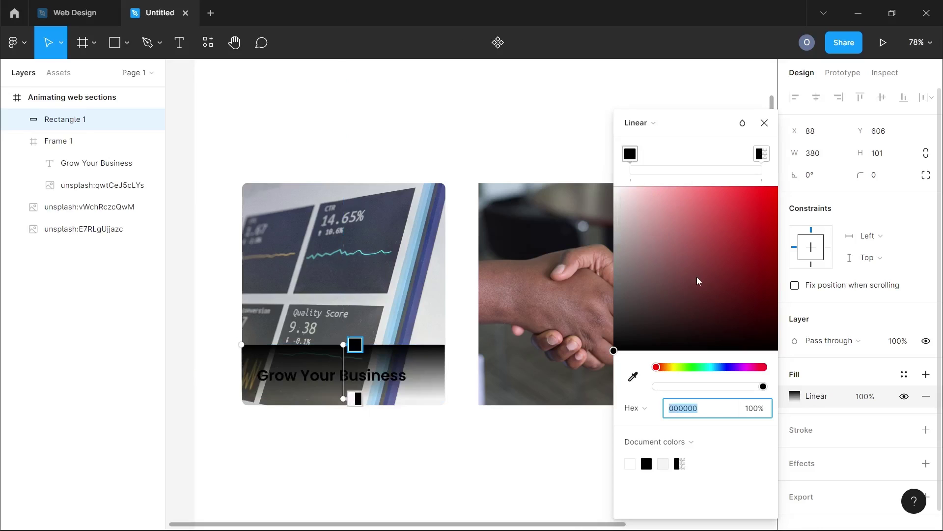
left_click_drag(629, 154, 689, 153)
left_click_drag(762, 153, 629, 154)
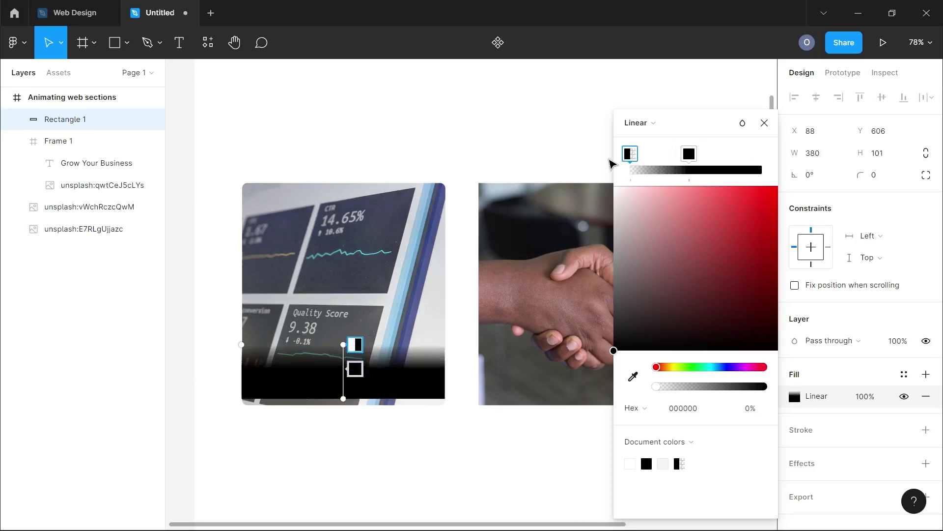
left_click_drag(689, 154, 786, 163)
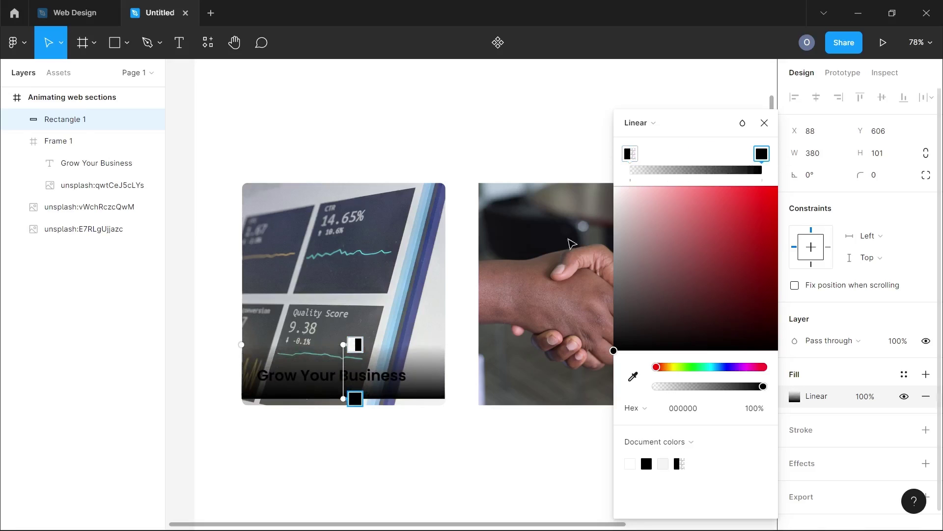
left_click(764, 122)
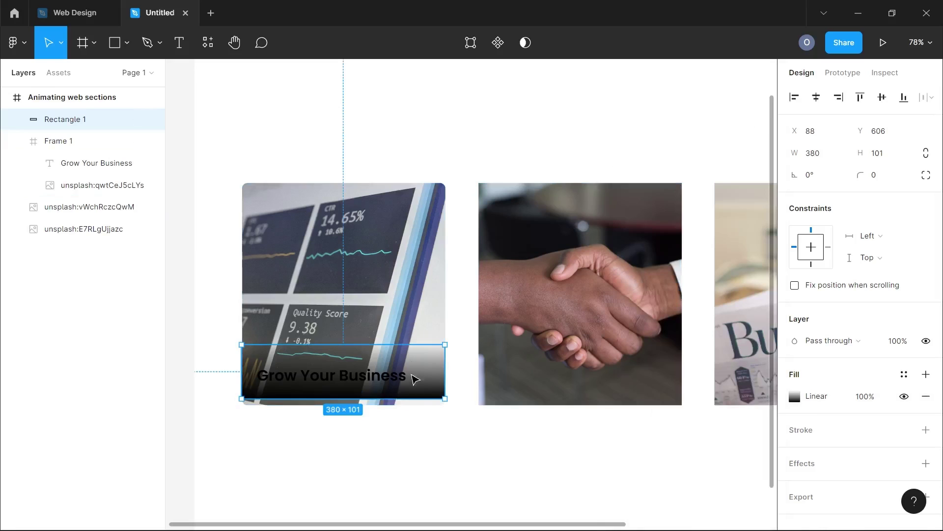
Nest the gradient rectangle inside the dashboard photo's frame and place the "Grow Your Business" text layer above it
left_click_drag(415, 381, 412, 294)
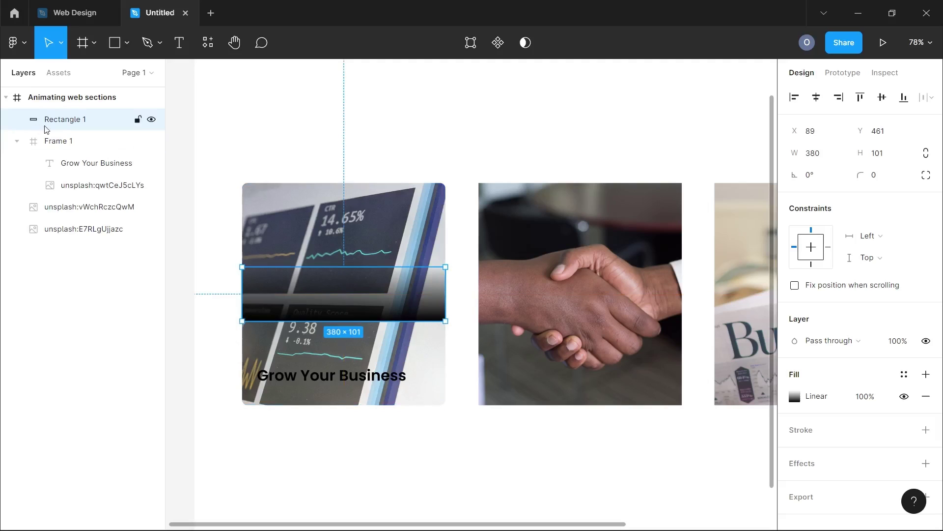
left_click_drag(50, 123, 63, 153)
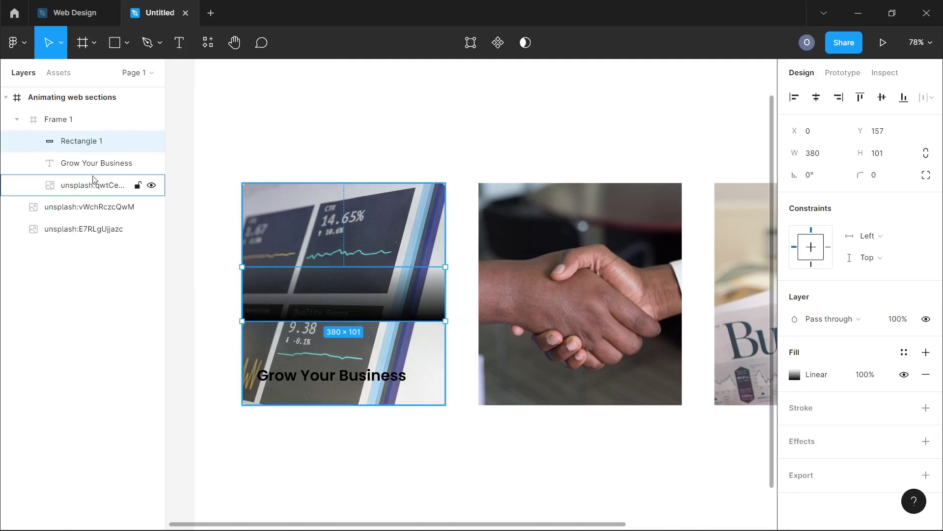
left_click_drag(77, 168, 73, 140)
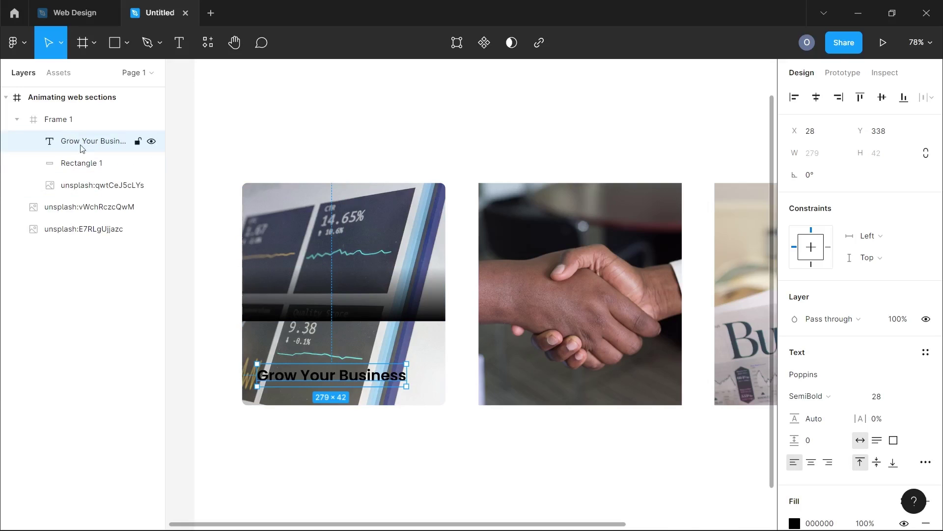
Rename the dashboard photo's layer as "image 1"
double_click(97, 191)
type("ima")
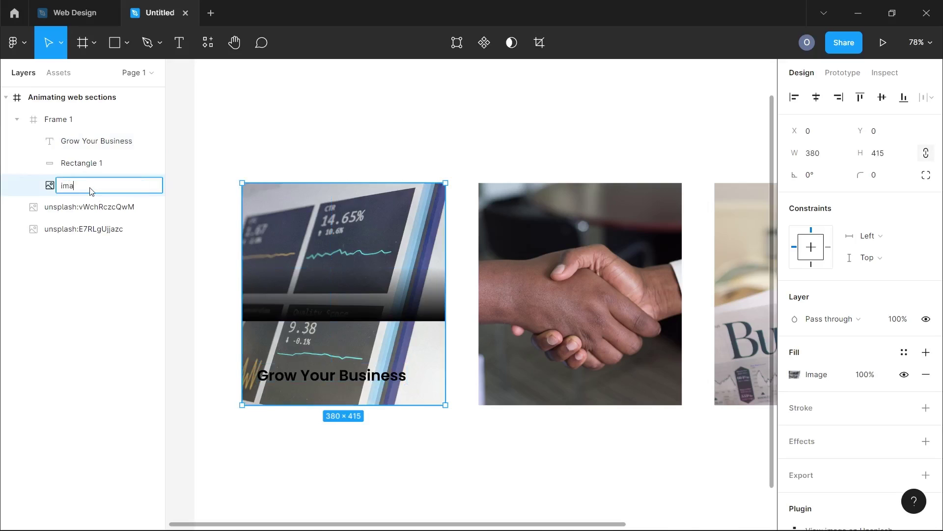
type("ge 1")
key("Return")
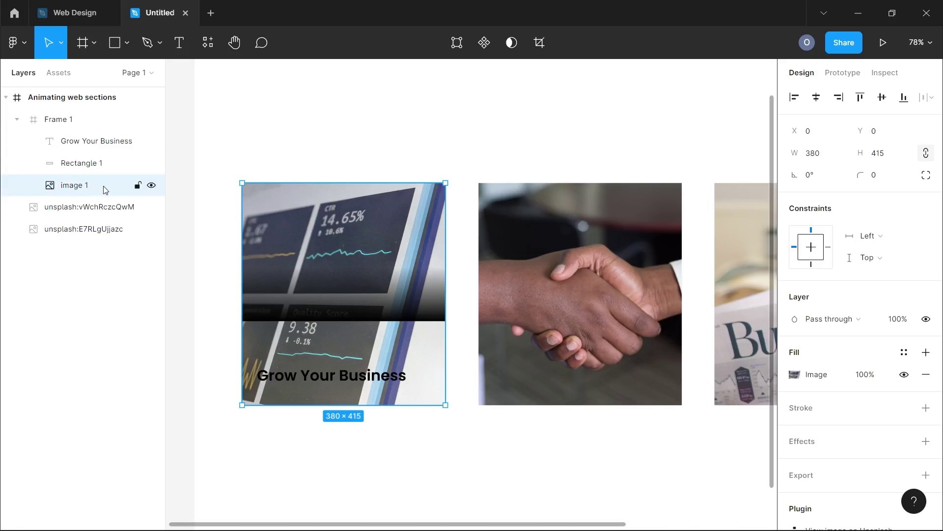
Move the gradient rectangle down to the photo's bottom edge at Y 314 and fill the "Grow Your Business" text with white
left_click(338, 306)
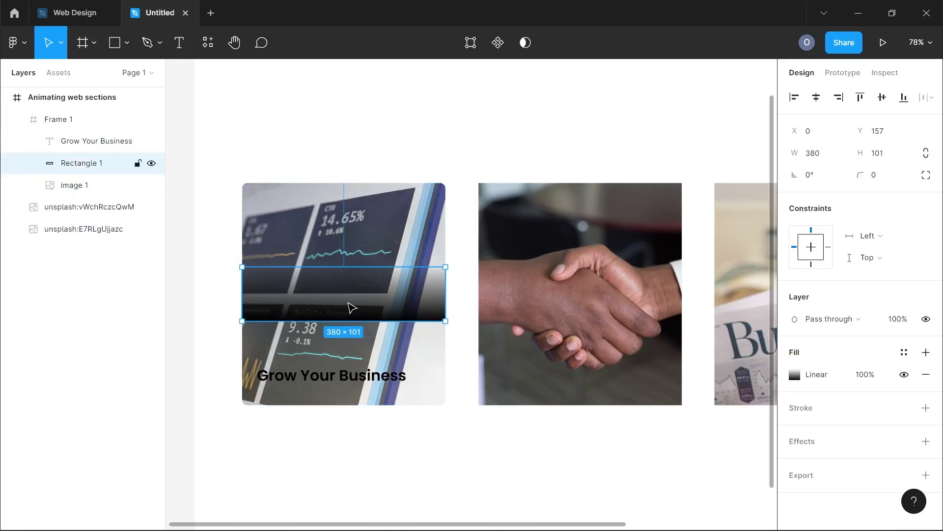
left_click_drag(352, 307, 352, 390)
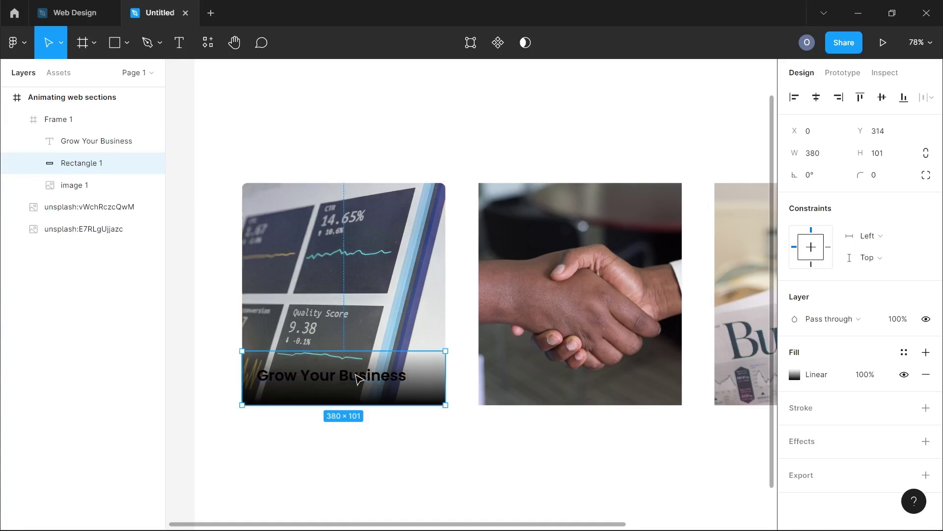
left_click(96, 141)
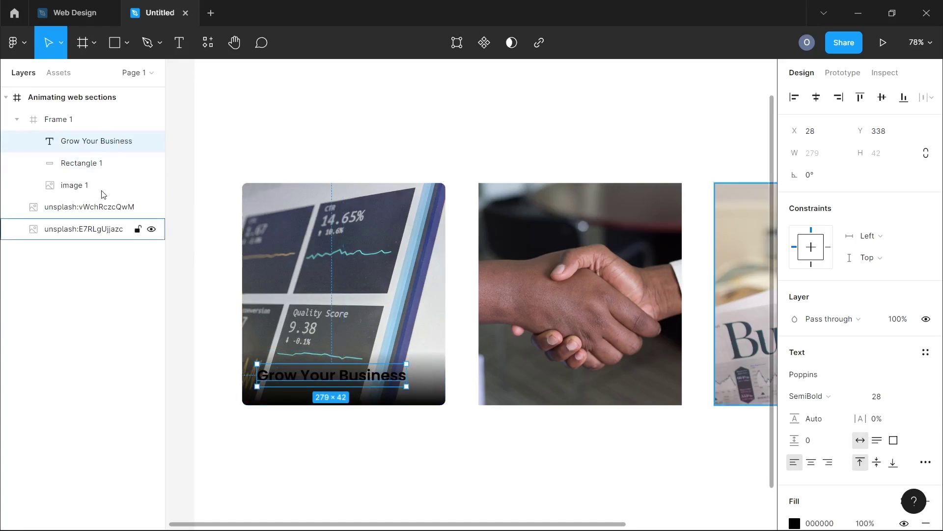
left_click(795, 523)
left_click(630, 464)
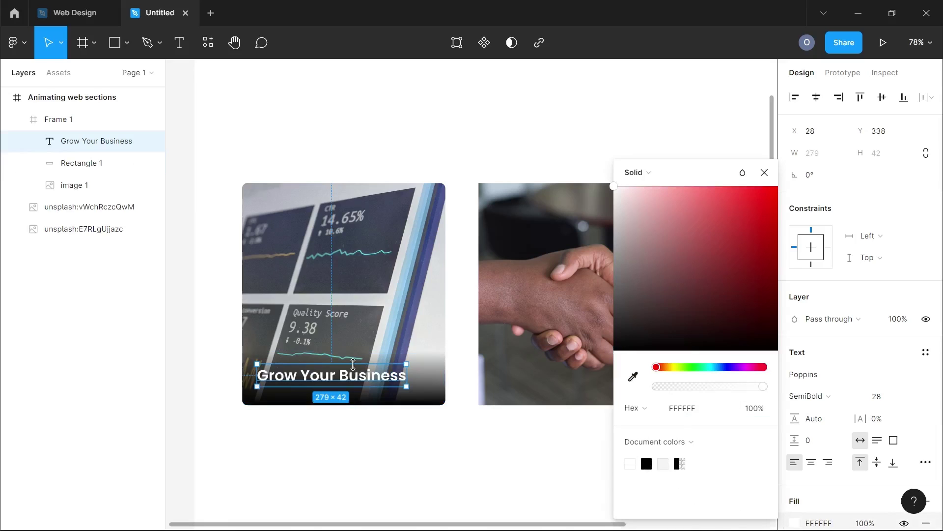
Extend the gradient rectangle upward to about 147 high and shift its transparent stop's hue to green
left_click(438, 379)
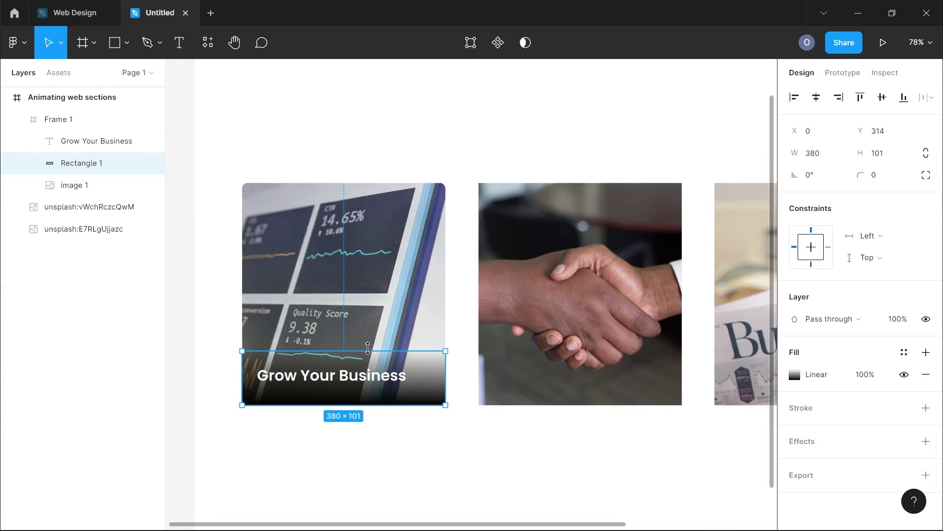
left_click_drag(368, 348, 368, 323)
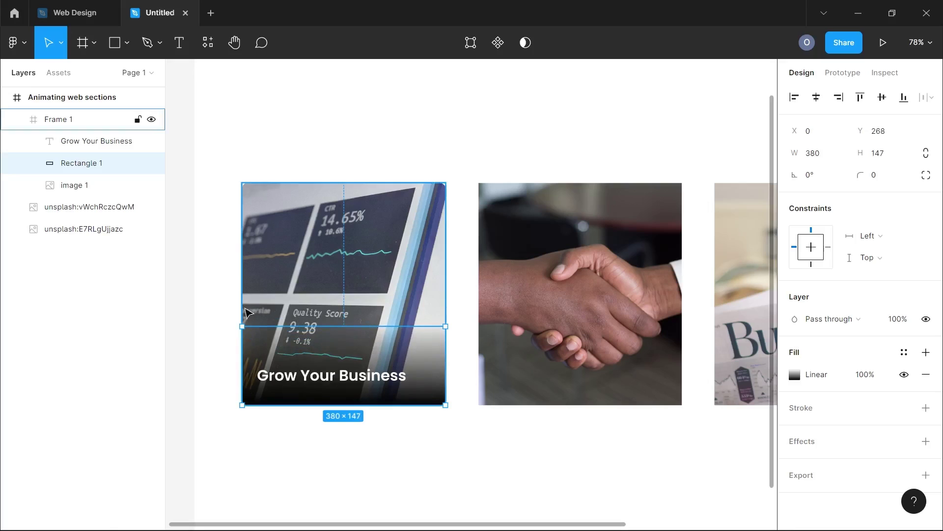
left_click(795, 376)
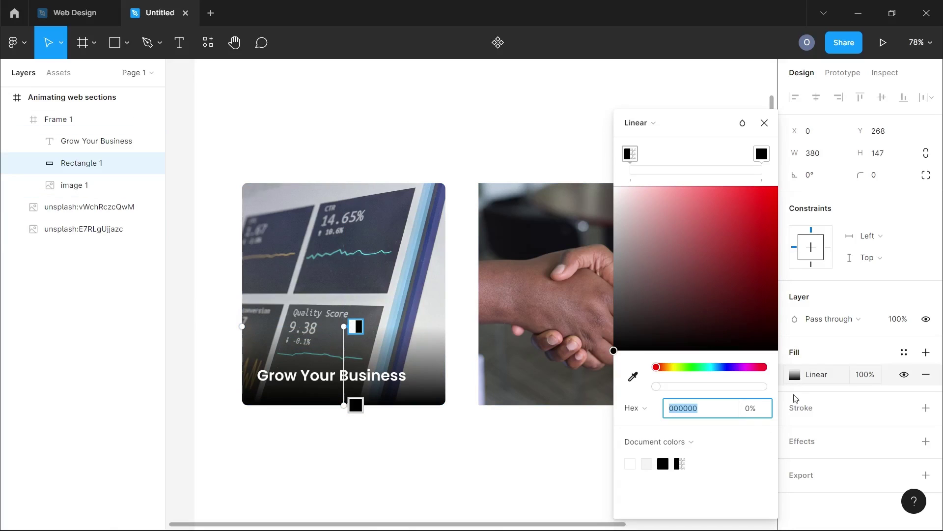
left_click(691, 367)
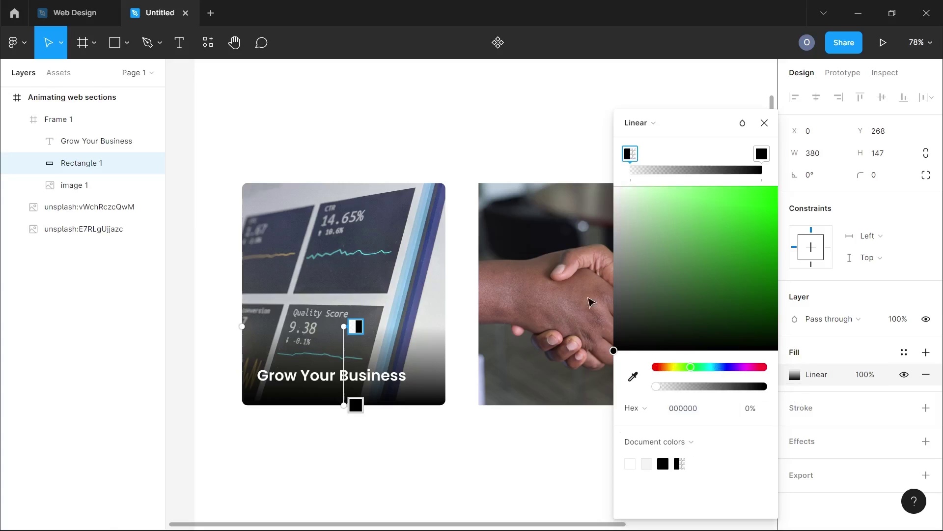
left_click(764, 122)
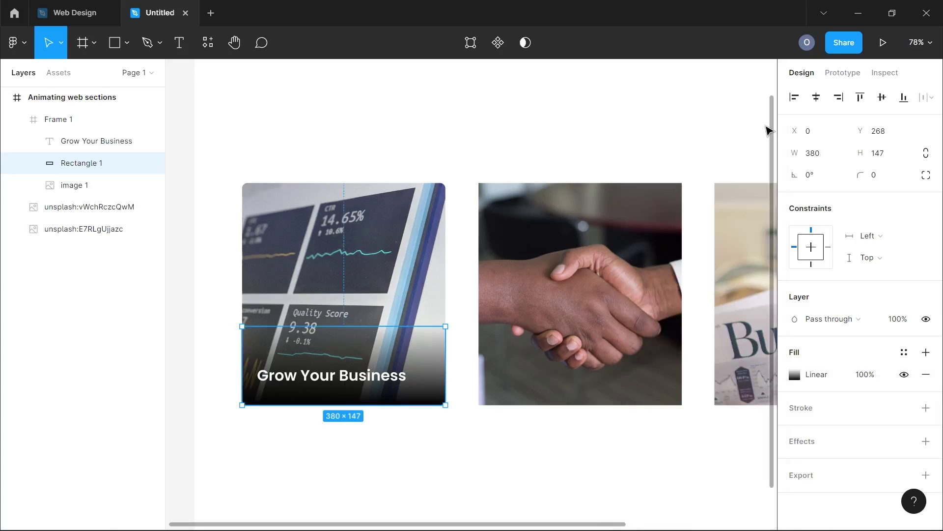
Extend the gradient rectangle upward to about 189 high and set its fill opacity to 80%
left_click(195, 308)
key("ctrl+minus")
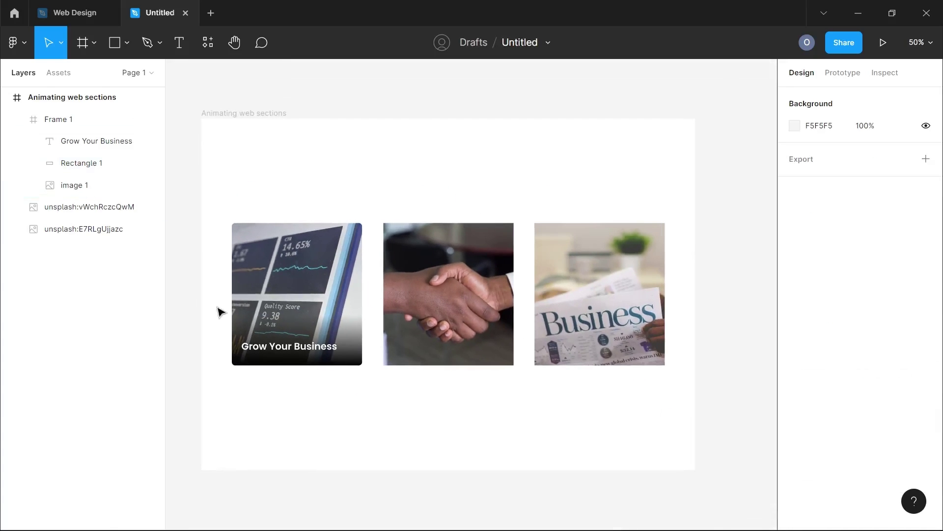
scroll(220, 311, "up", 2)
left_click(294, 337)
left_click(310, 330)
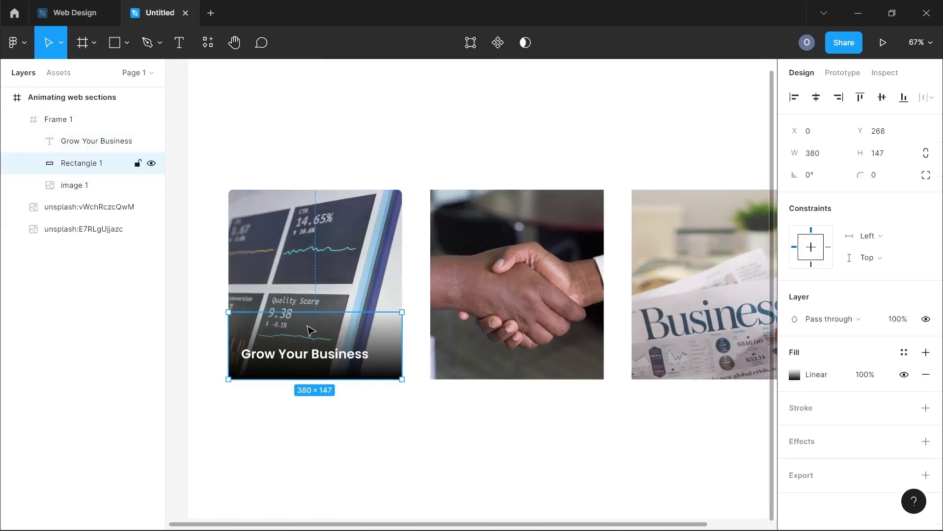
left_click_drag(318, 311, 319, 293)
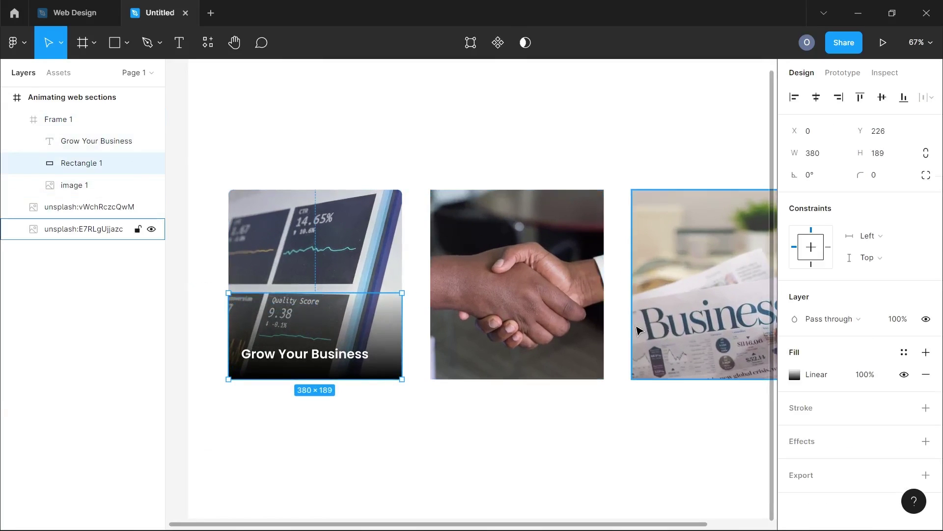
left_click(870, 375)
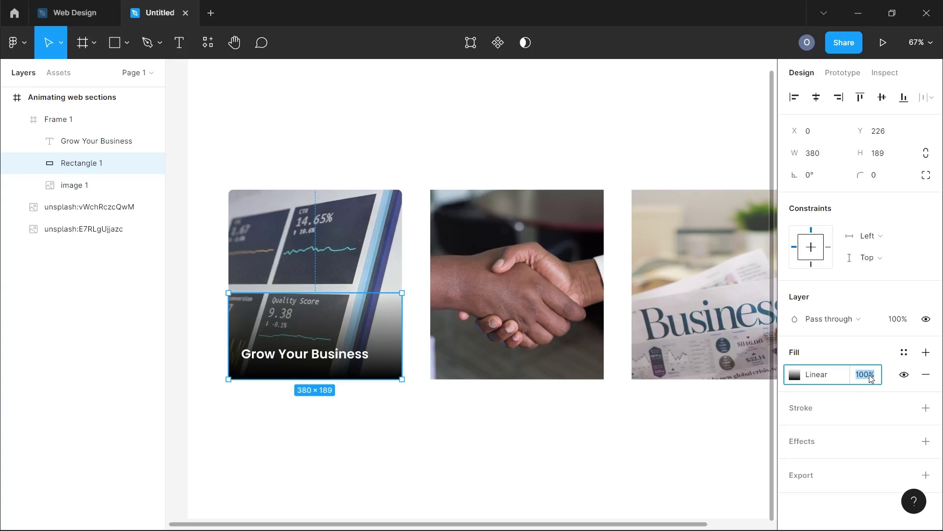
type("80")
key("Return")
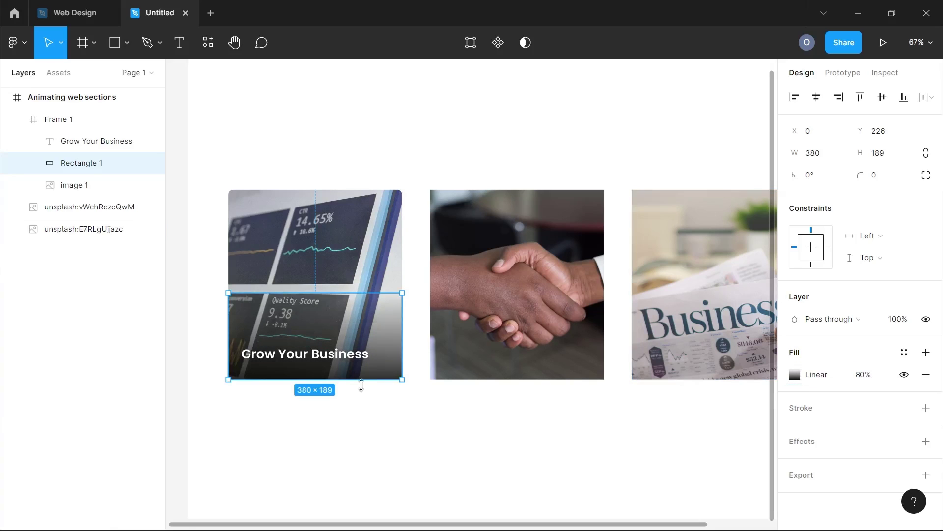
left_click(373, 430)
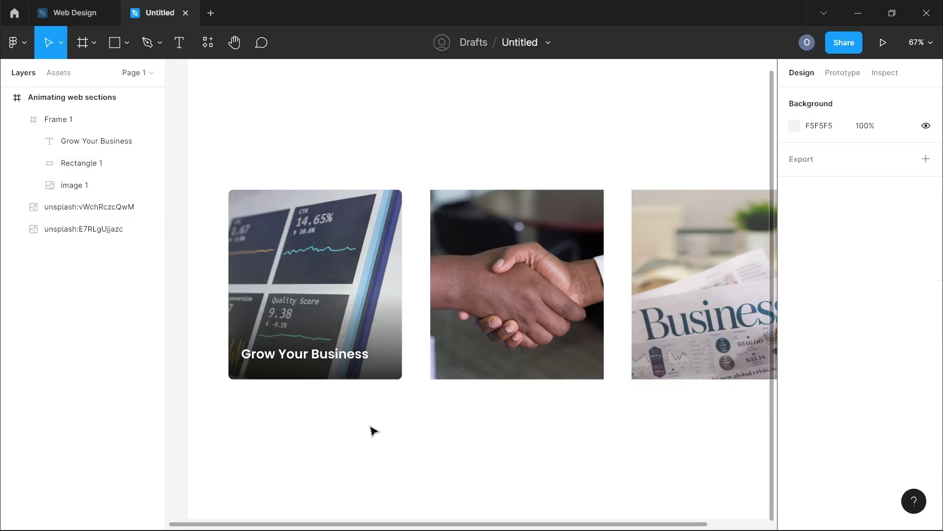
Rename the frame holding the dashboard photo and its caption as "First Card"
left_click(326, 356)
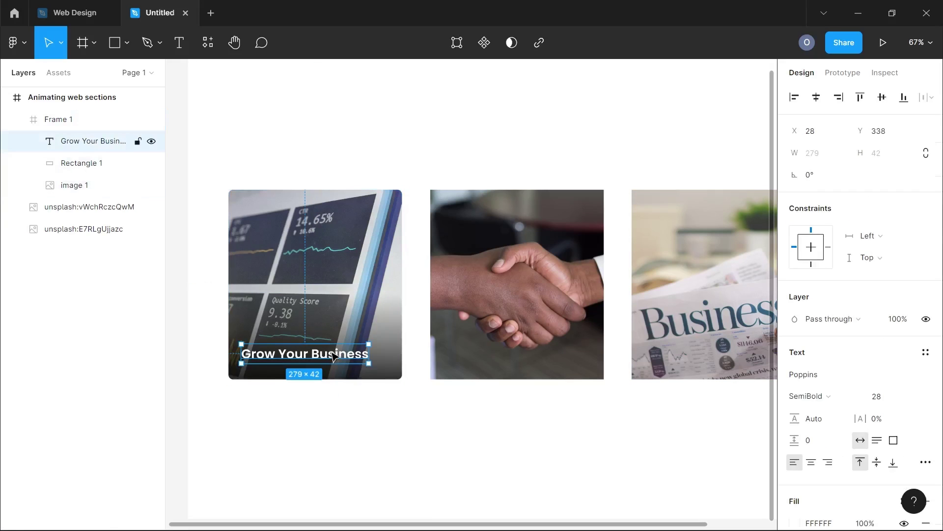
scroll(320, 204, "down", 5)
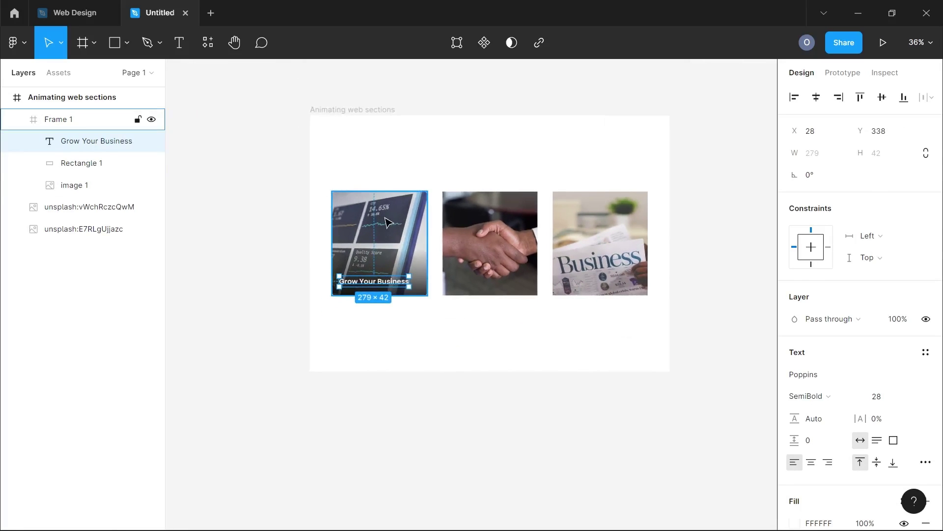
key("Escape")
double_click(58, 121)
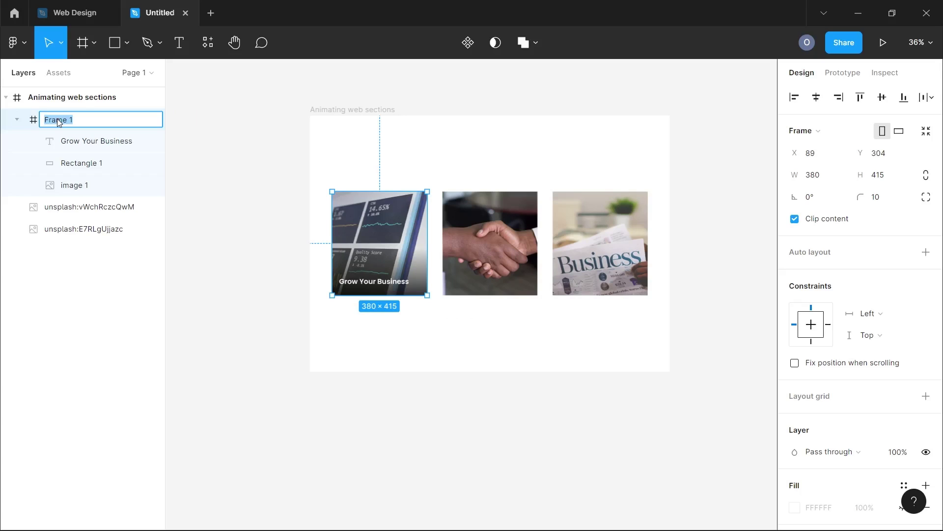
type("First Card")
left_click(255, 196)
Move First Card out of the "Animating web sections" frame onto the empty canvas left of it, at about X -1207, Y -252
scroll(255, 197, "left", 3)
left_click(522, 225)
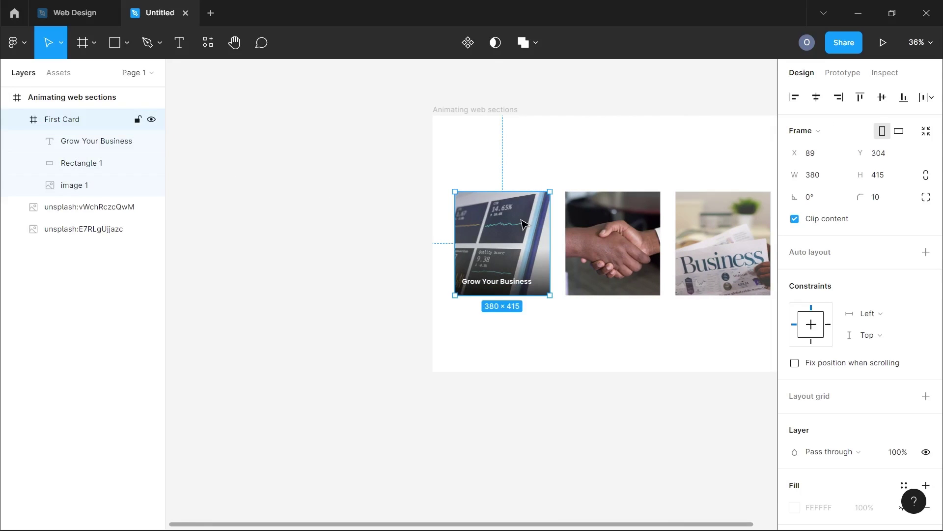
scroll(523, 224, "right", 3)
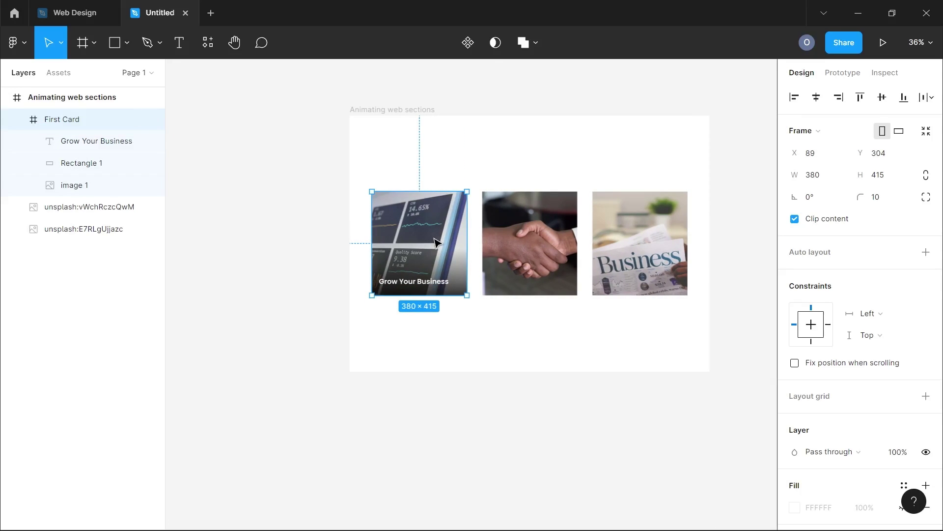
left_click_drag(436, 242, 292, 233)
Draw a rectangle about 414 × 458 on the empty canvas to the left of First Card
scroll(291, 233, "left", 4)
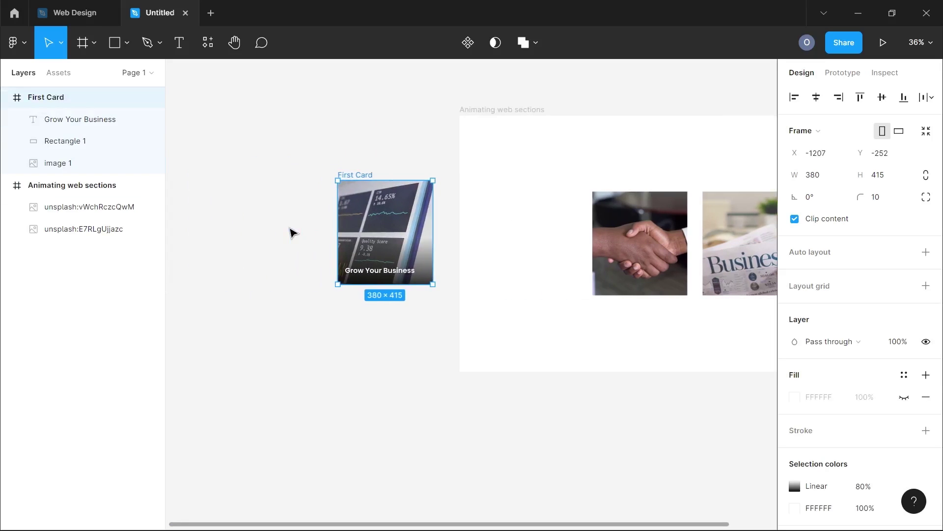
scroll(369, 239, "up", 3)
scroll(282, 196, "left", 3)
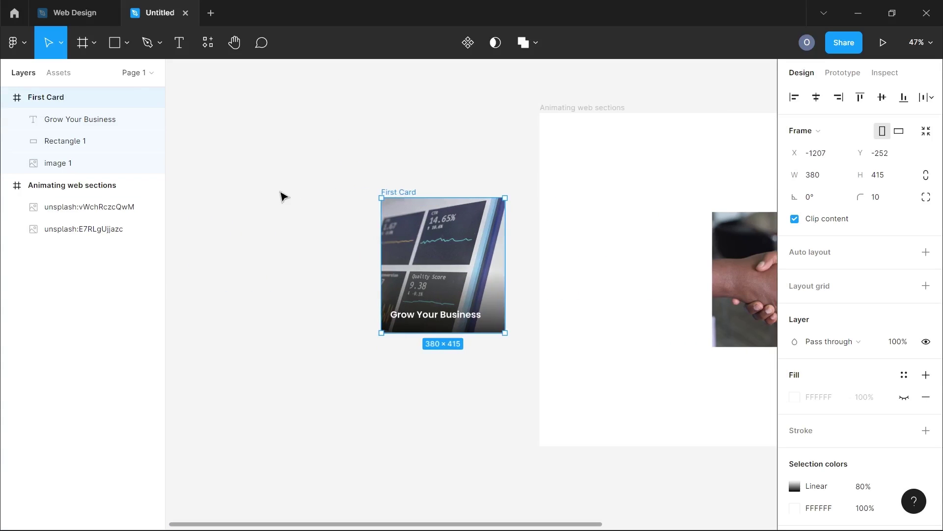
left_click(112, 46)
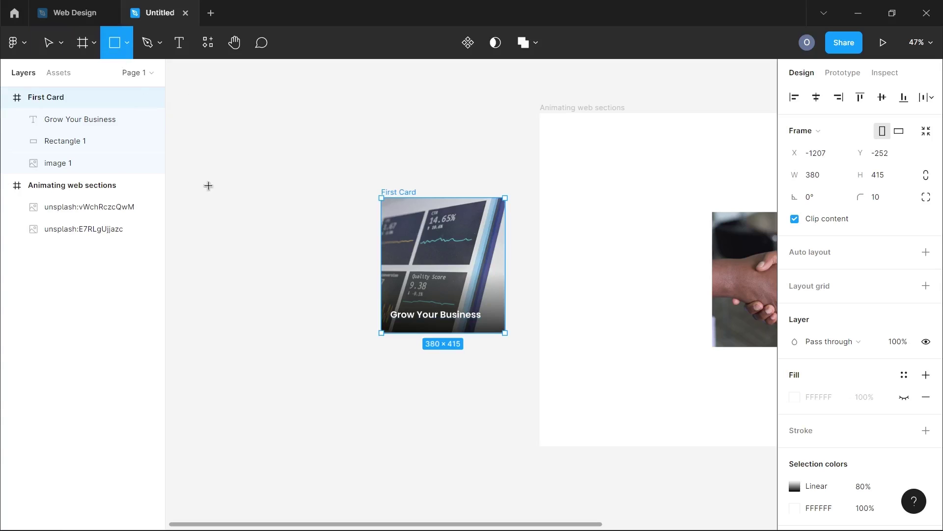
mouse_move(219, 193)
left_mouse_down()
mouse_move(326, 291)
mouse_move(354, 341)
left_mouse_up()
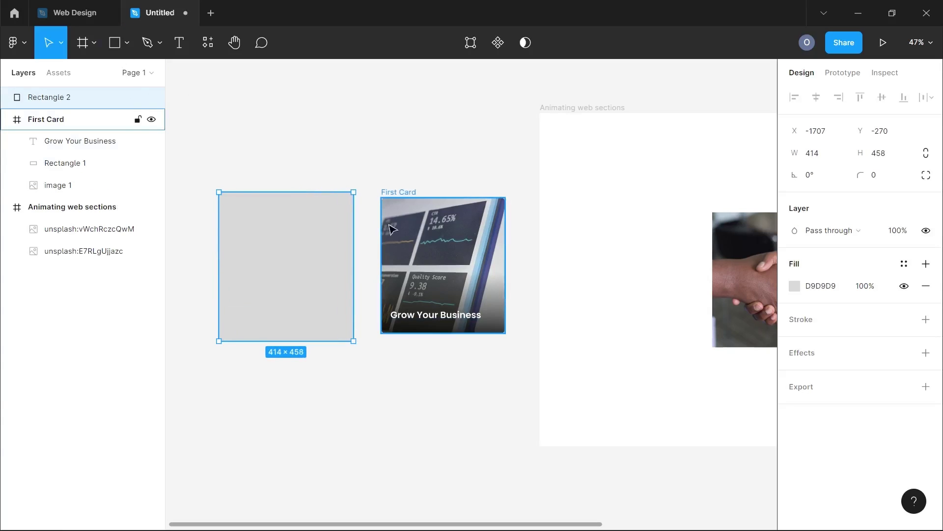
Resize the new rectangle to 380 × 415, matching First Card, and set its corner radius to 10
left_click(392, 228)
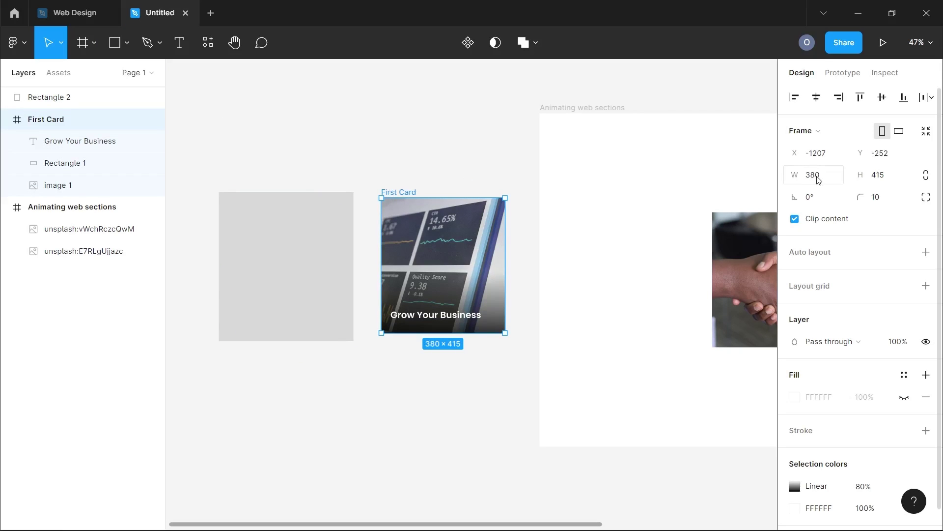
left_click(344, 226)
left_click(838, 161)
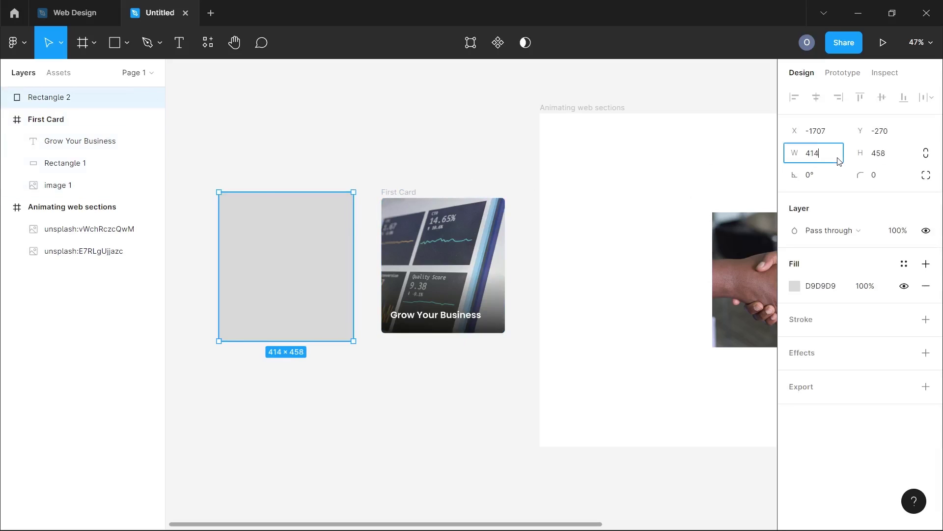
key("ctrl+a")
type("3")
left_click(882, 154)
type("4")
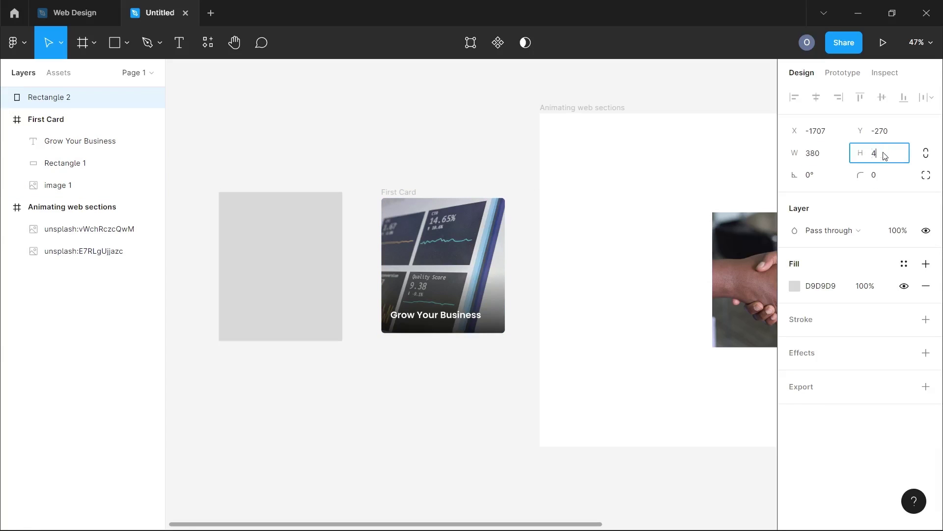
type("15")
key("Return")
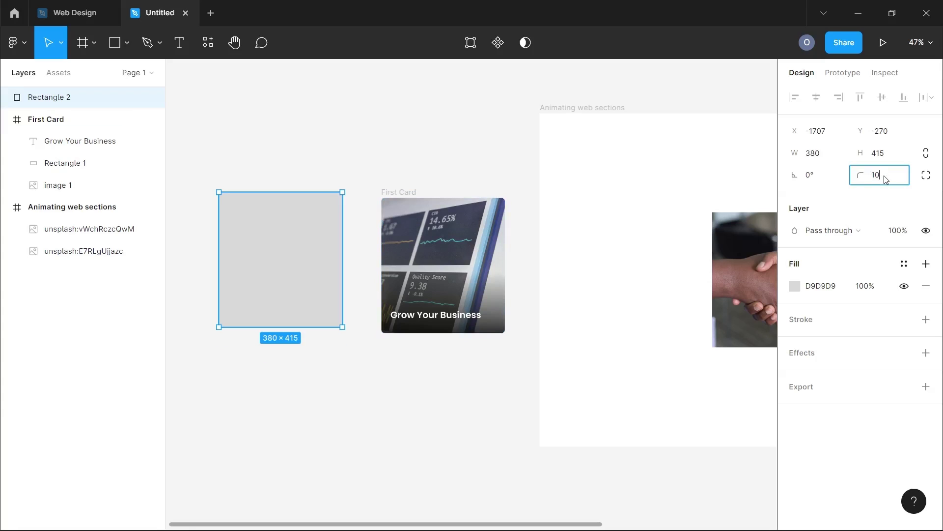
key("Return")
left_click(795, 286)
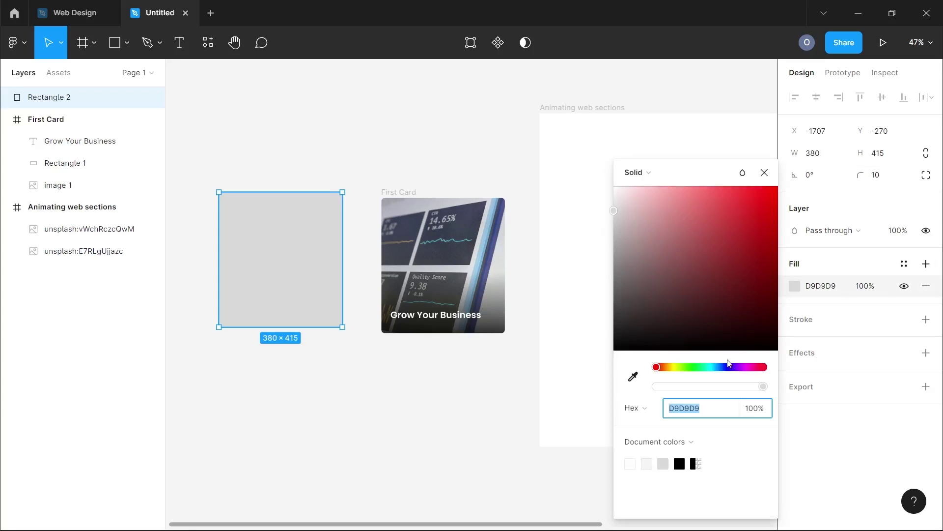
left_click(698, 368)
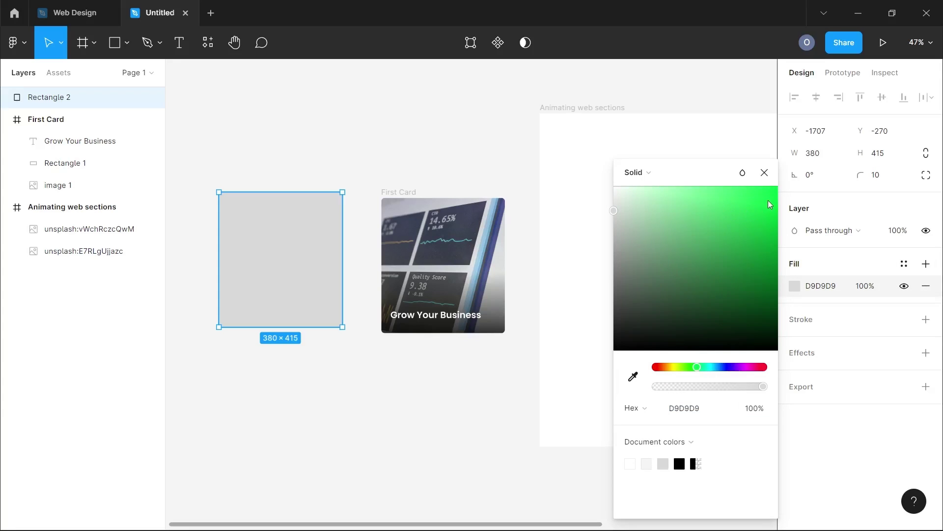
left_click(763, 172)
Set the rectangle's fill to 20B15A and move it level with First Card, at about X -1677, Y -252
left_click(826, 286)
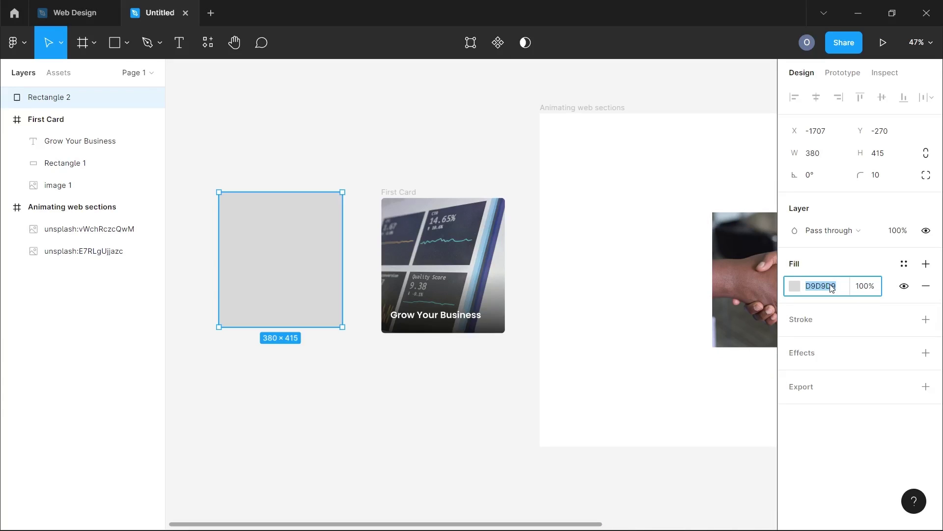
type("20B15A")
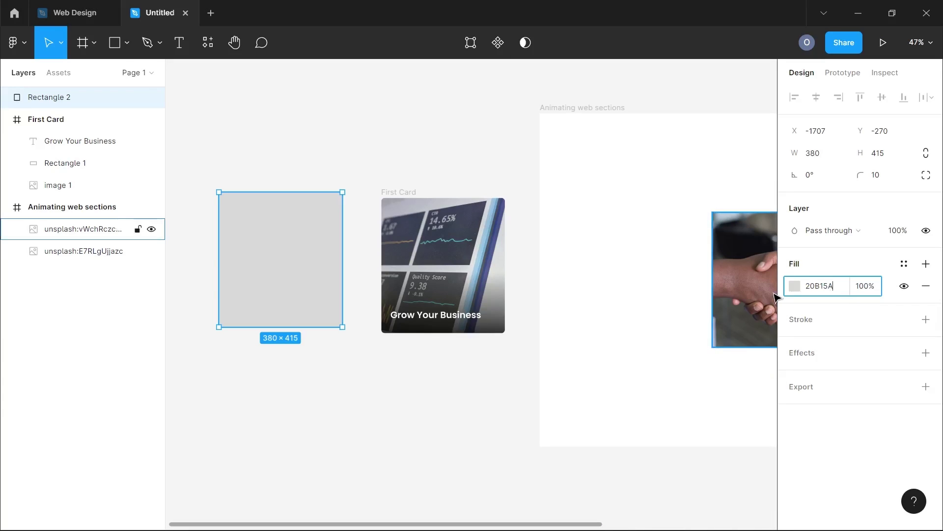
key("Return")
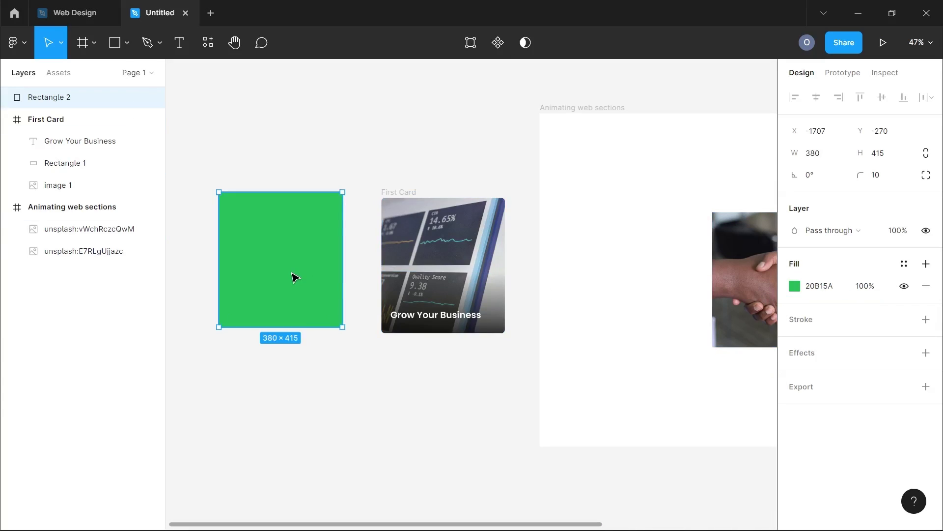
left_click_drag(292, 273, 297, 279)
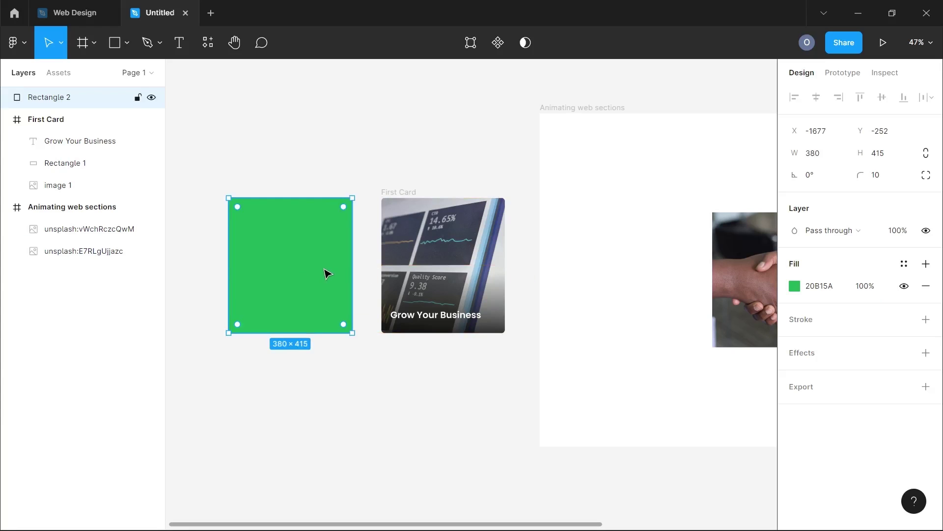
Paste the copied "Grow Your Business" heading, paragraph and Learn More button, and place them inside the green rectangle
scroll(305, 299, "up", 5)
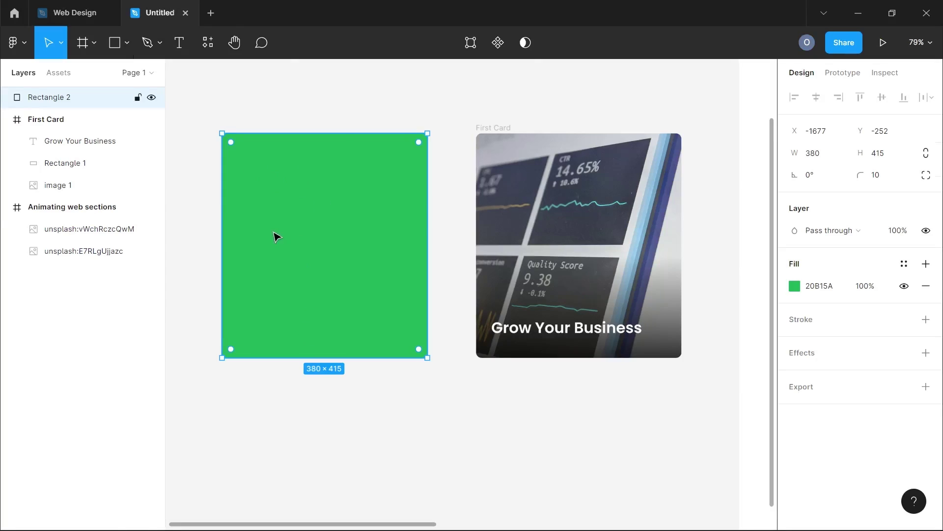
key("ctrl+v")
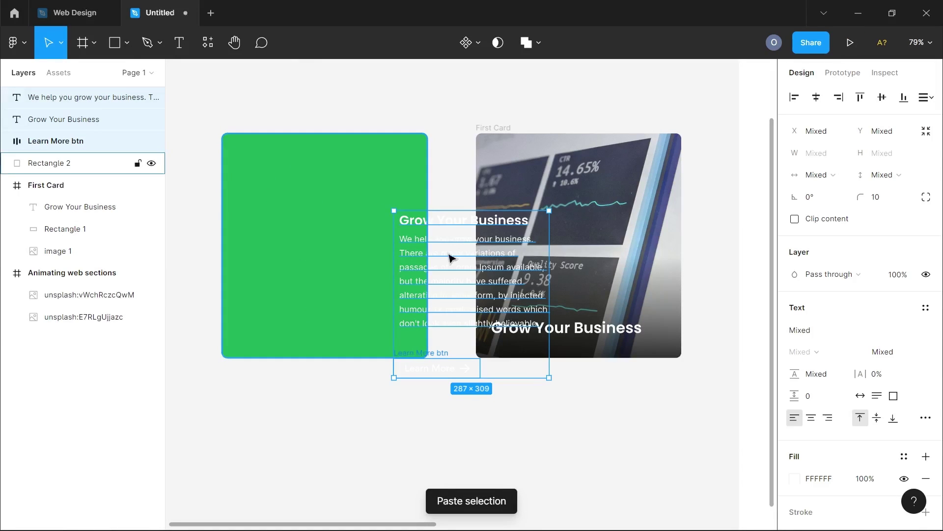
left_click_drag(435, 264, 297, 216)
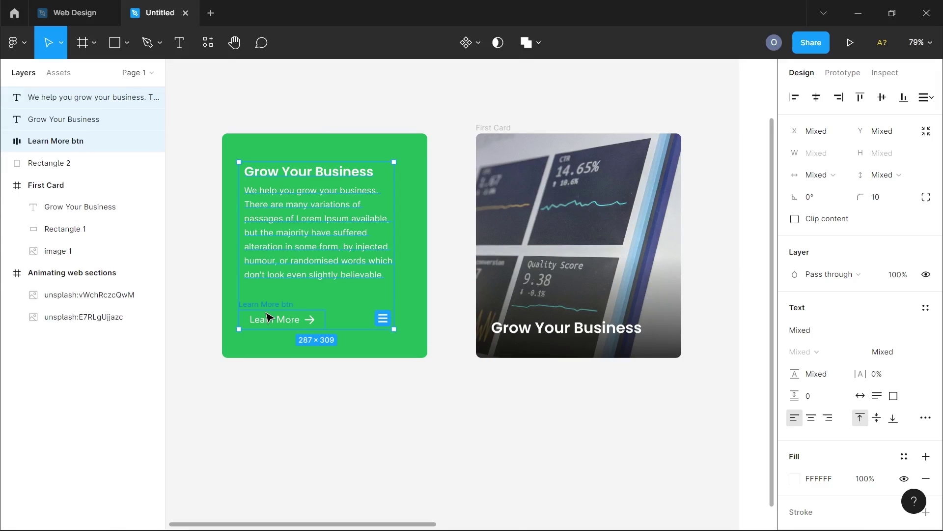
left_click(196, 141)
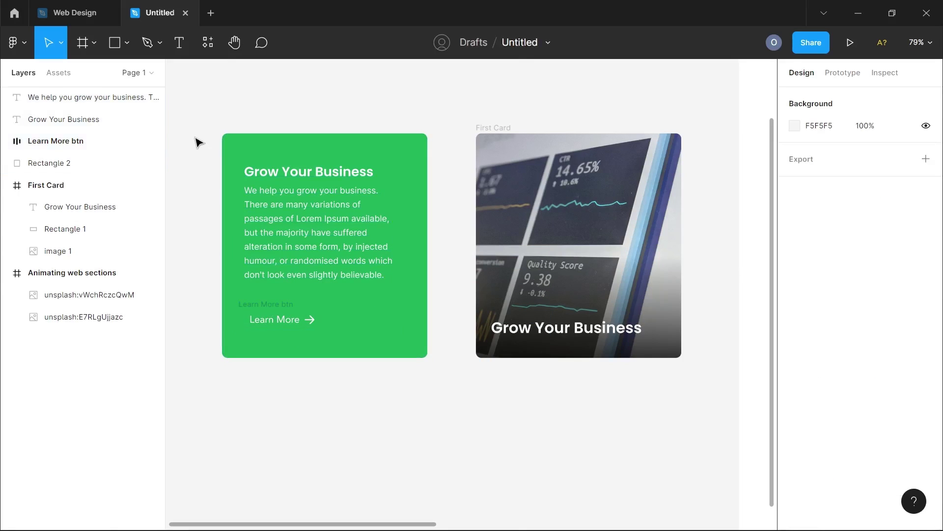
left_click_drag(187, 126, 225, 138)
left_click_drag(378, 293, 430, 408)
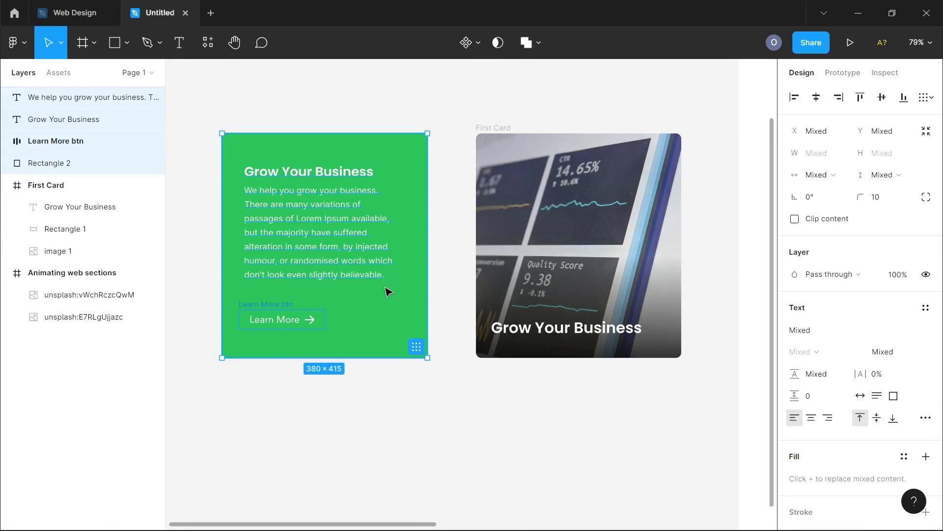
Nudge the "Grow Your Business" heading on the green rectangle up 10 px to Y -209
left_click(325, 178)
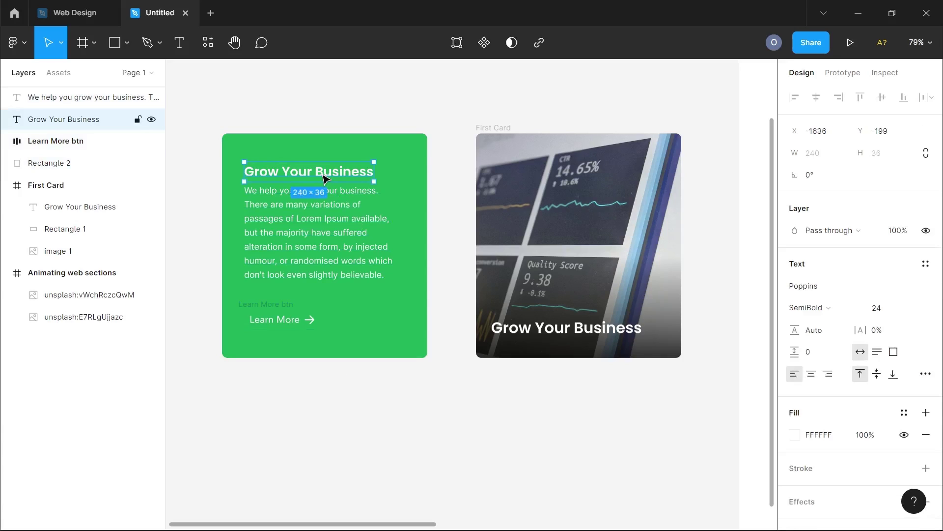
key("Up")
key("Up")
key("Up")
key("Up")
key("Up")
key("Up")
key("Up")
key("Up")
key("Up")
key("Up")
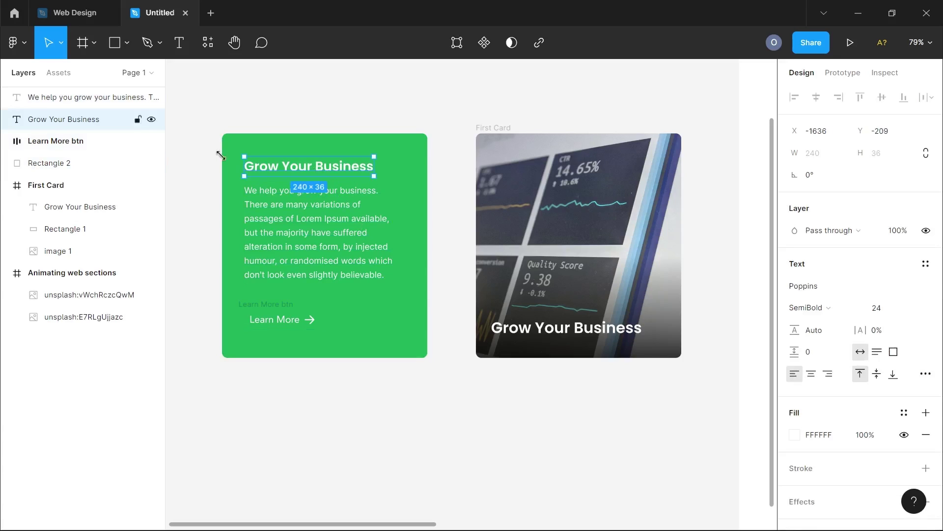
Group the green rectangle with its heading, paragraph and Learn More button, and place the group inside First Card at X 0, Y 0
left_click_drag(205, 133, 339, 312)
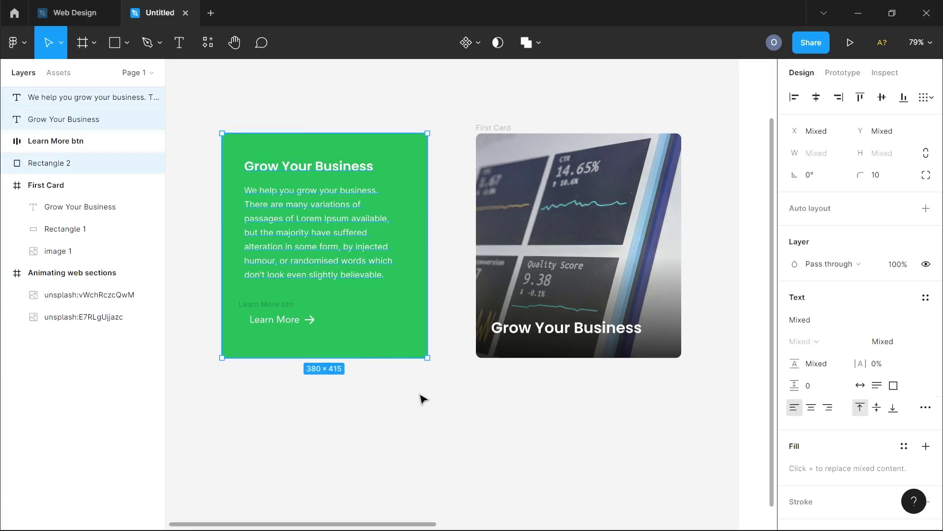
left_click(451, 410)
left_click_drag(447, 401, 192, 116)
key("ctrl+g")
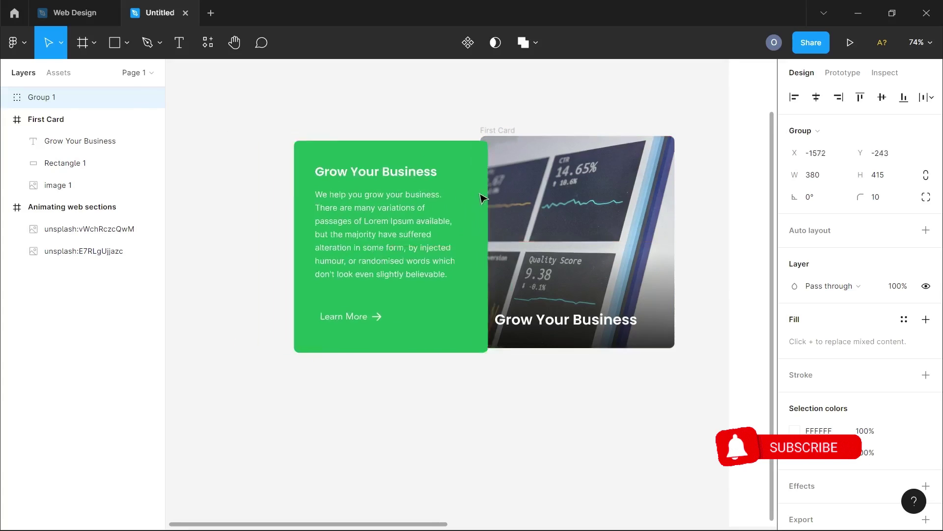
left_click_drag(480, 197, 639, 187)
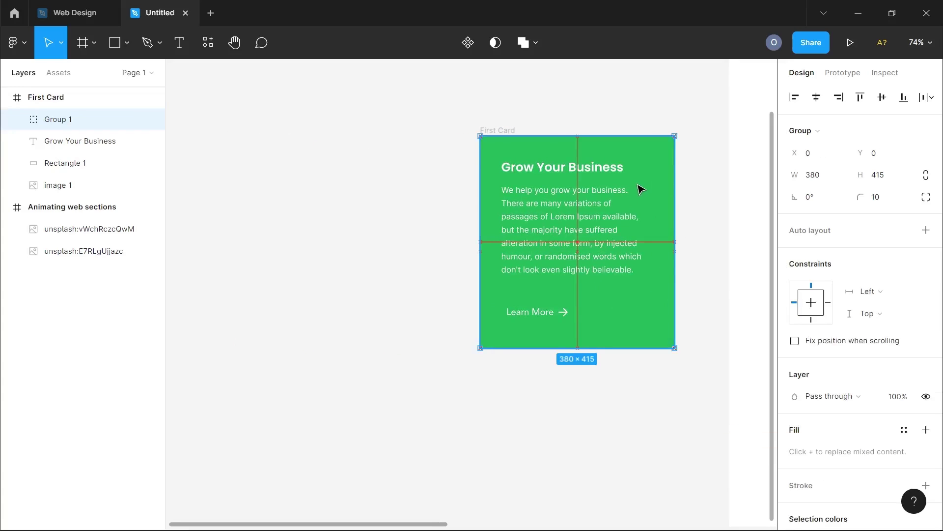
Move First Card to about X -2203, Y -247 and make two copies in a row to its right, at about X -1726 and X -1249
scroll(639, 187, "down", 3)
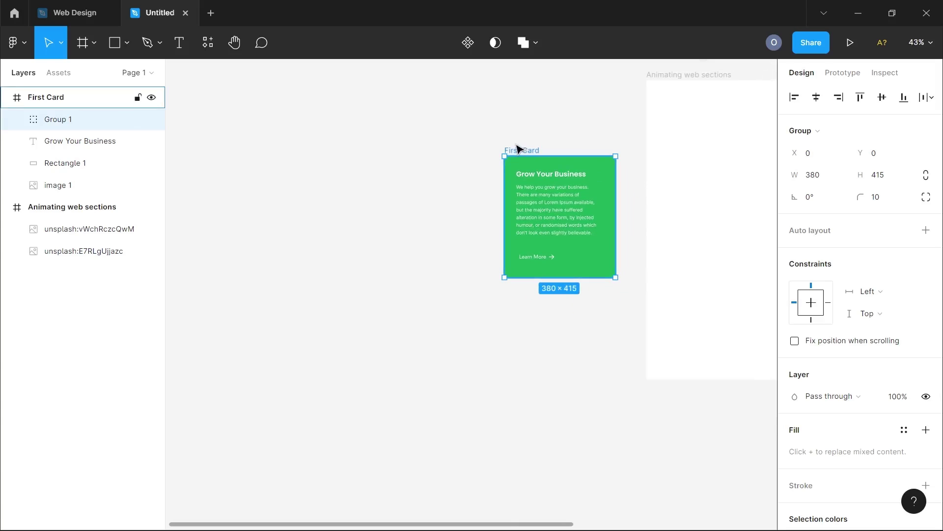
left_click(518, 155)
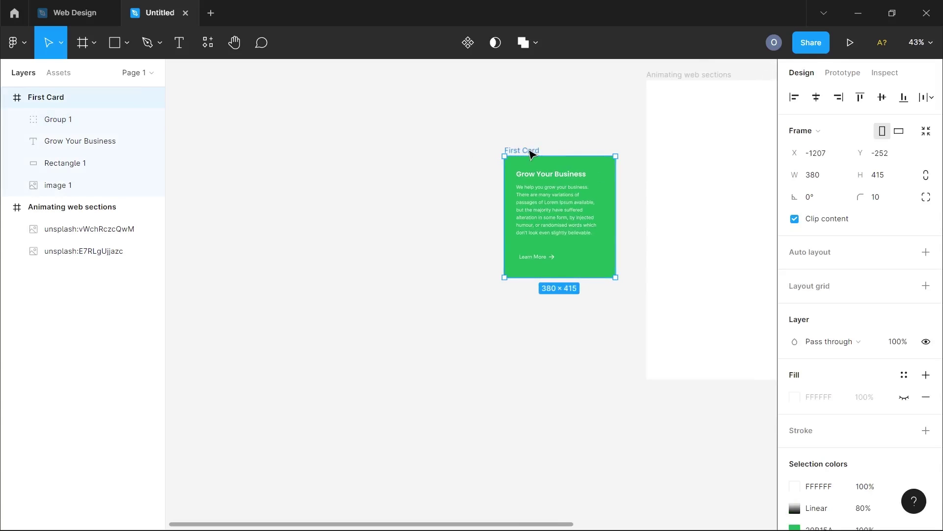
left_click_drag(531, 153, 241, 154)
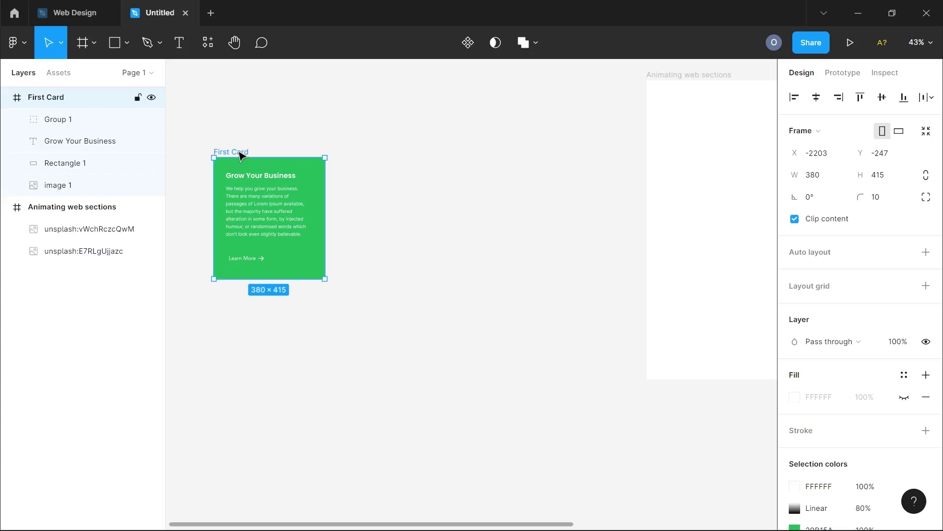
left_click_drag(240, 154, 512, 152)
Rename the middle copy of First Card as "Second Card"
left_click(393, 186)
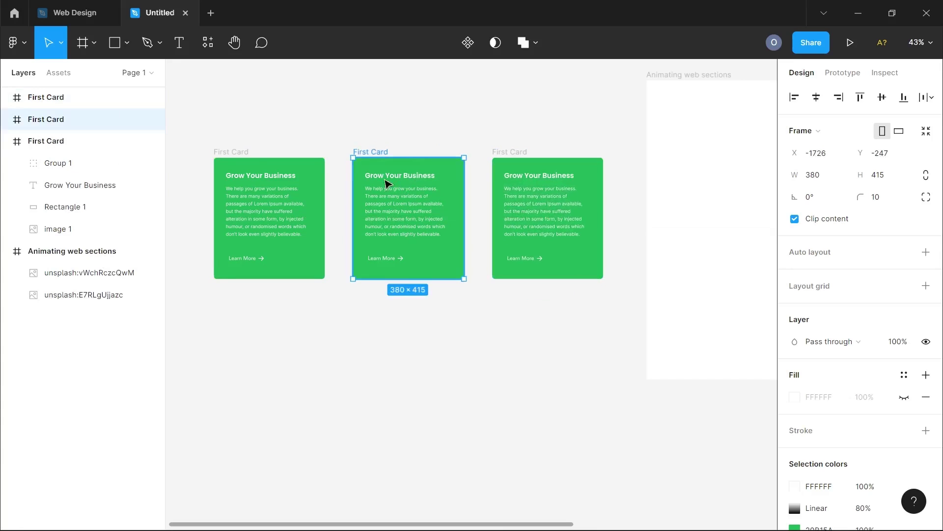
double_click(41, 127)
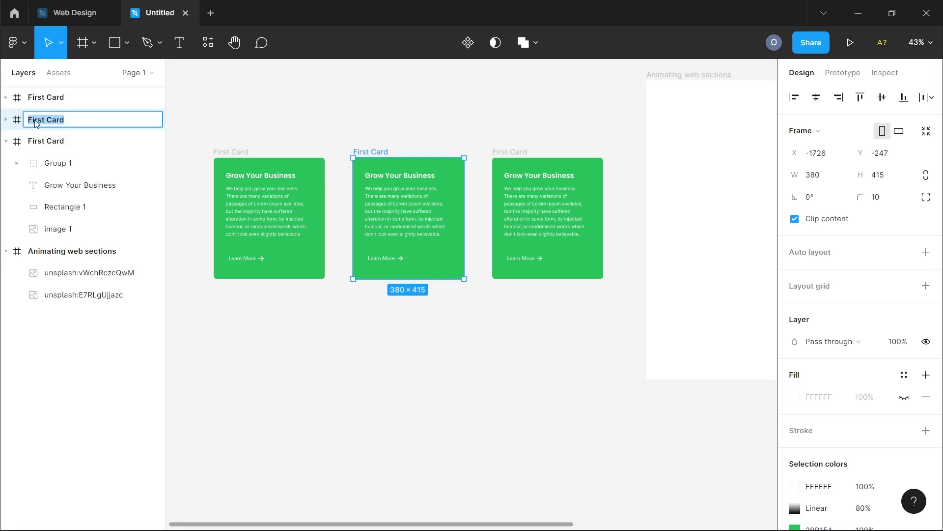
double_click(36, 121)
type("Second")
key("Return")
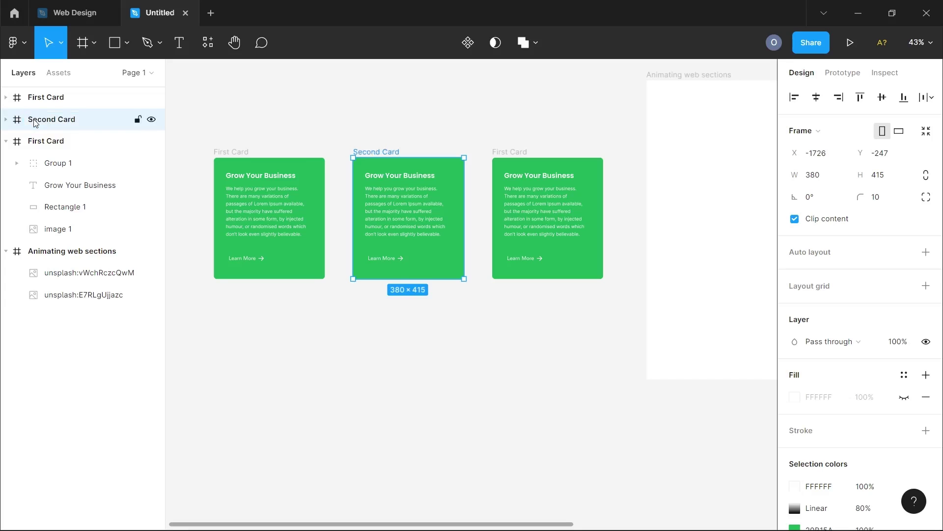
Rename the rightmost copy of First Card as "Third Card"
scroll(244, 182, "up", 3)
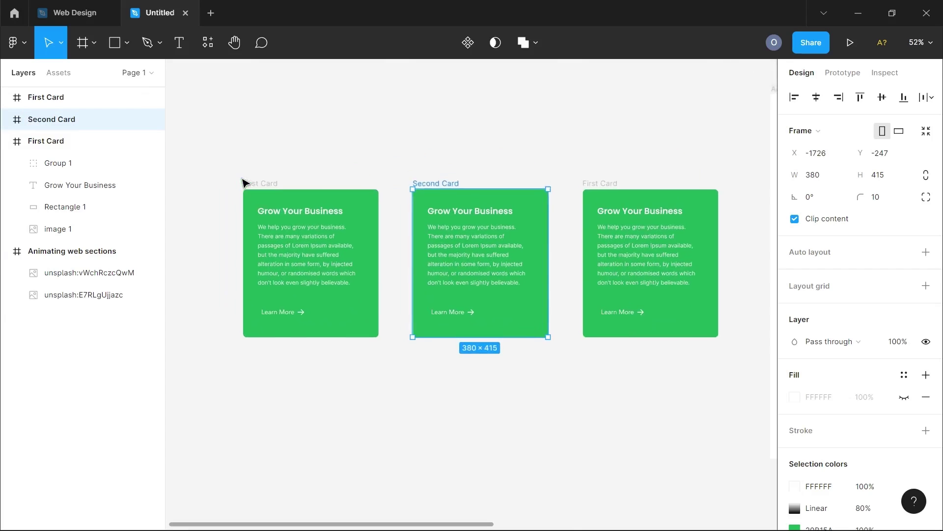
scroll(244, 183, "right", 2)
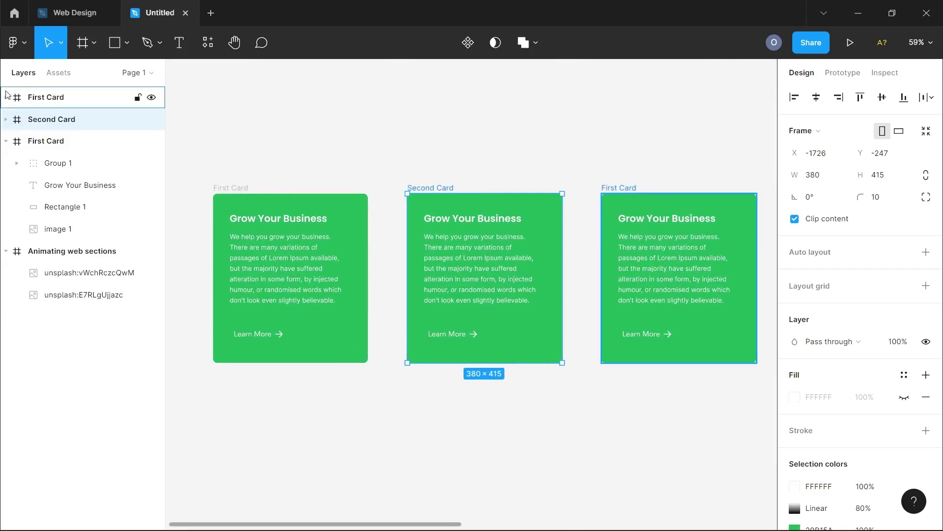
left_click(623, 196)
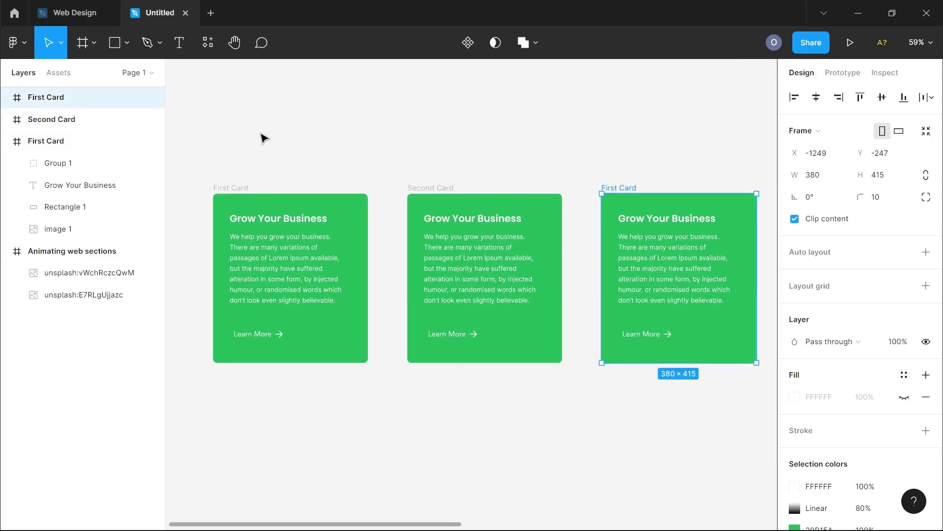
double_click(48, 99)
double_click(41, 101)
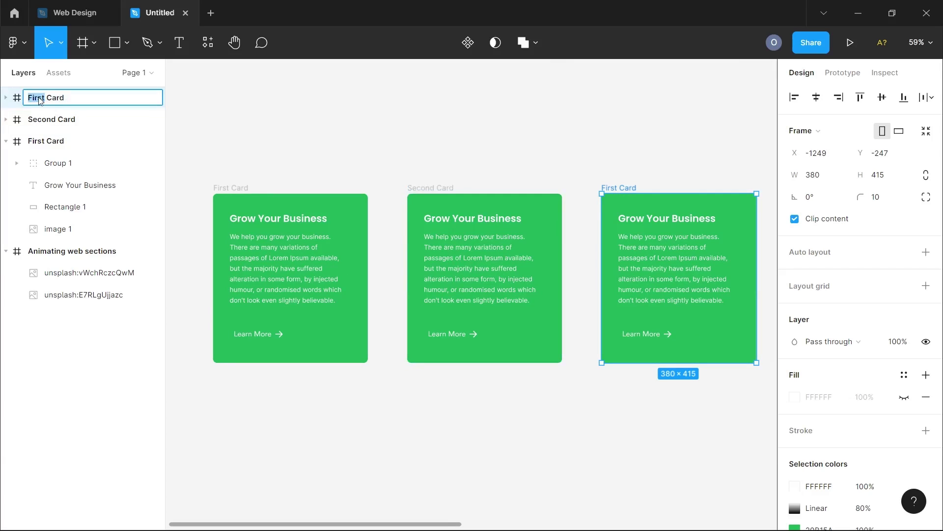
type("Third")
key("Return")
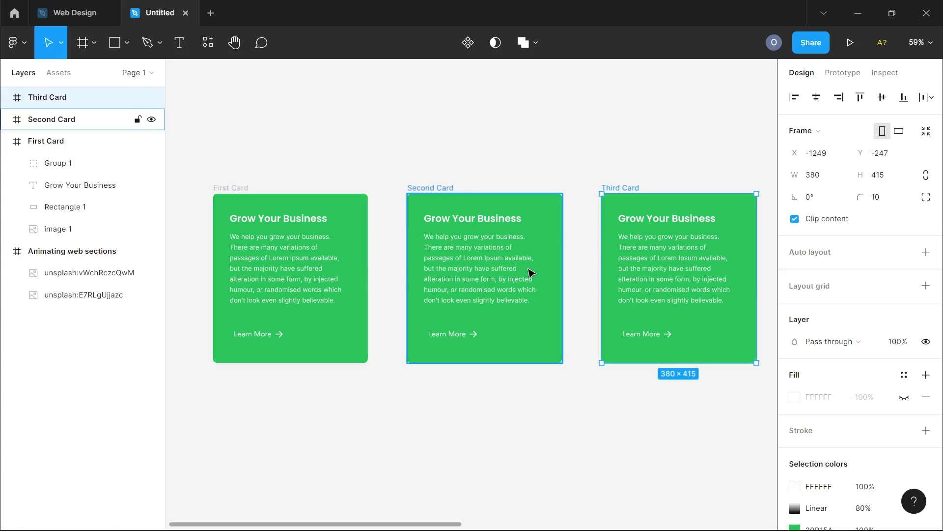
Hide the green text group in Second Card so its image face is exposed
scroll(494, 274, "right", 5)
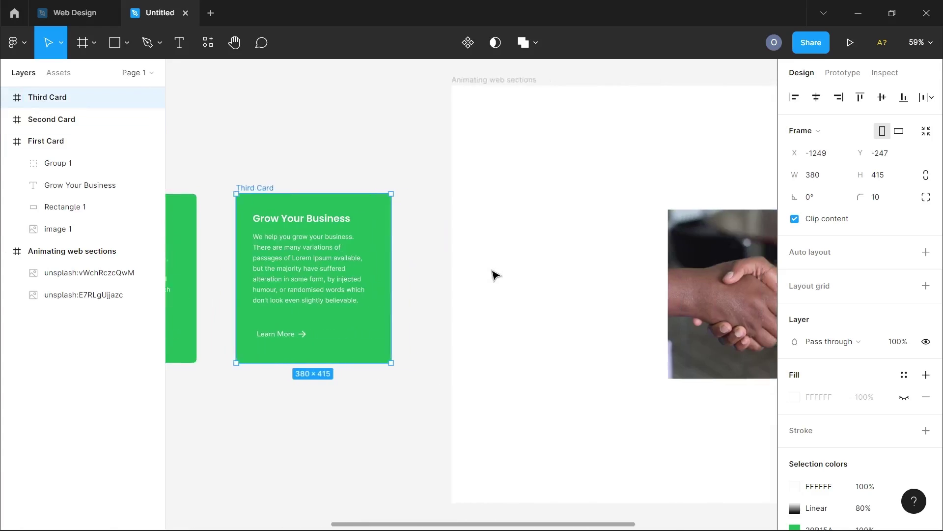
scroll(493, 273, "left", 6)
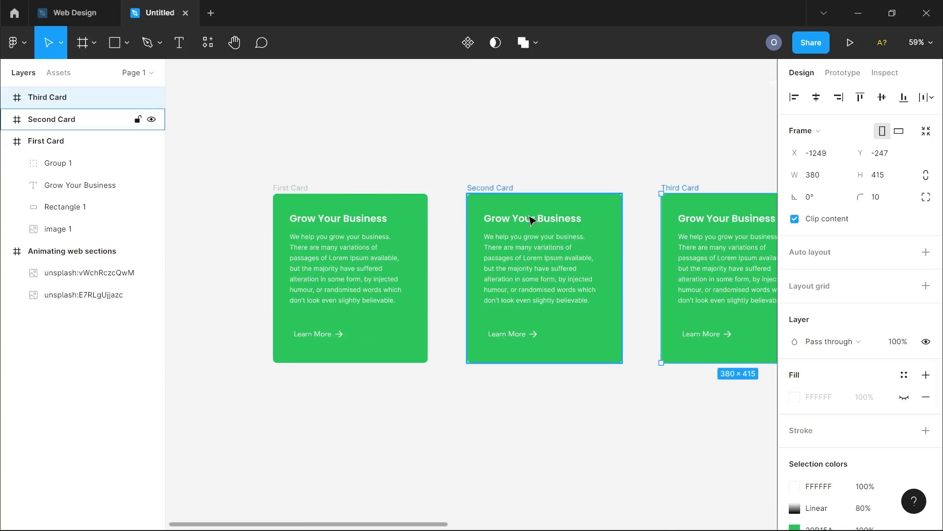
left_click(543, 232)
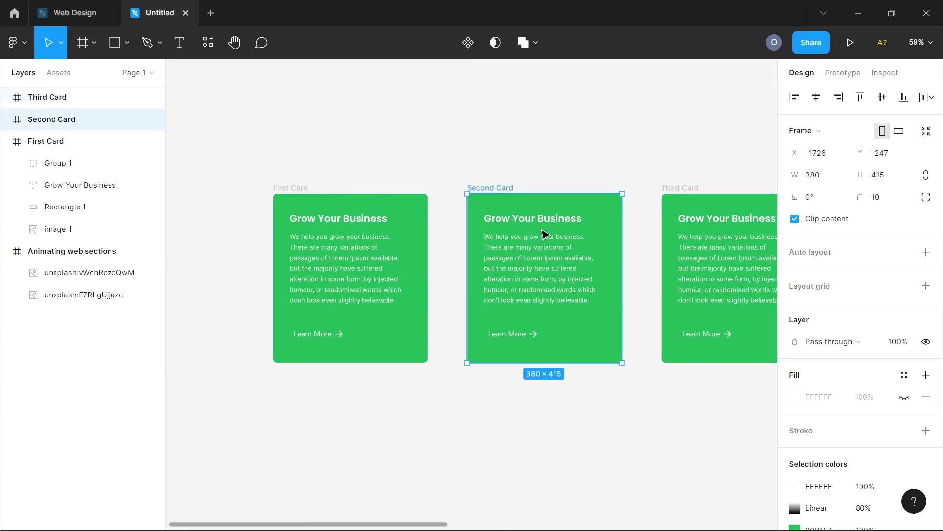
left_click(6, 119)
left_click(57, 142)
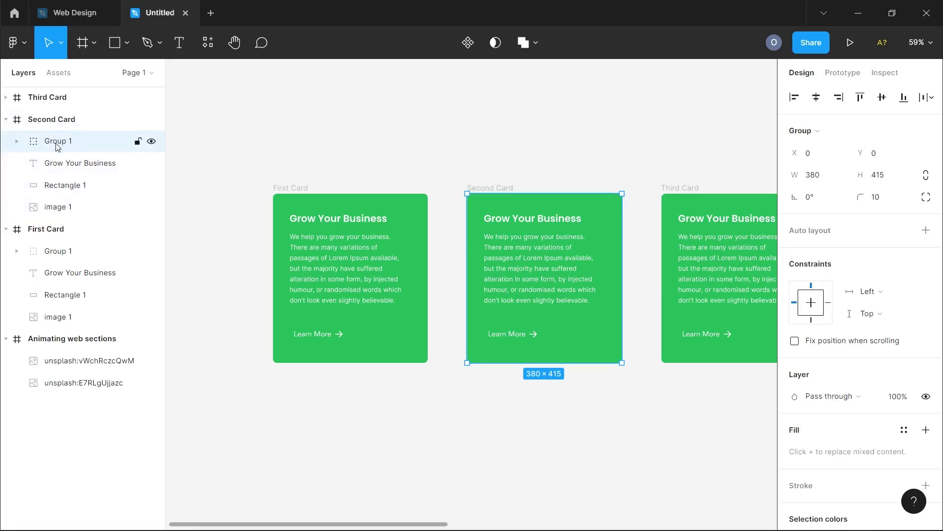
left_click(150, 143)
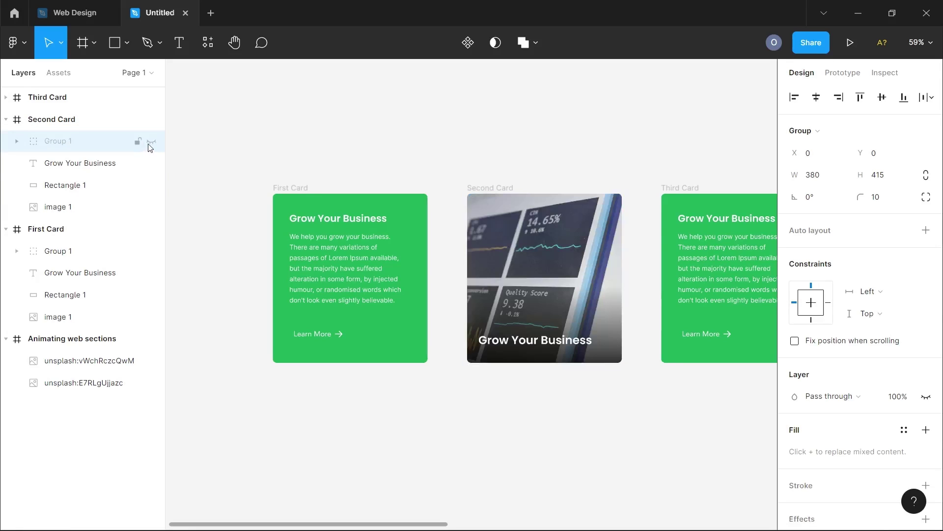
Cut the handshake photo out of the Animating web sections frame
left_click(96, 170)
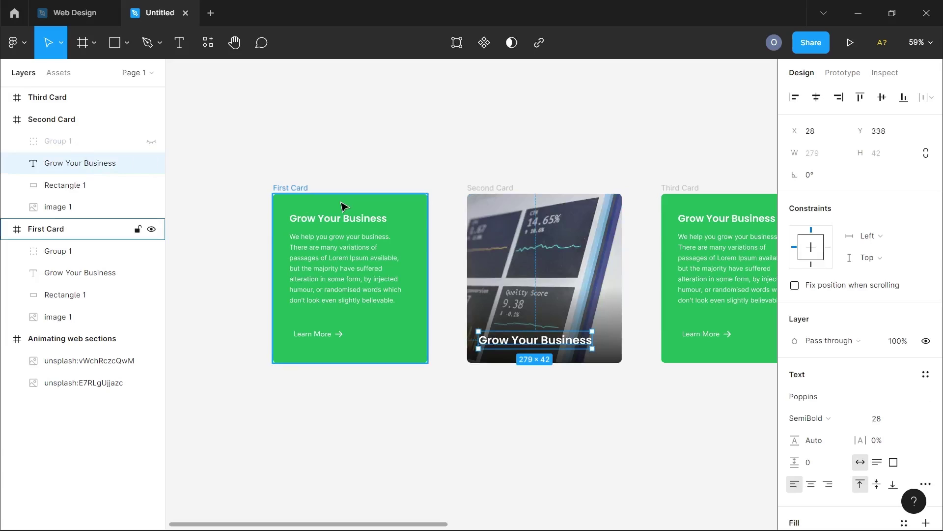
left_click(106, 208)
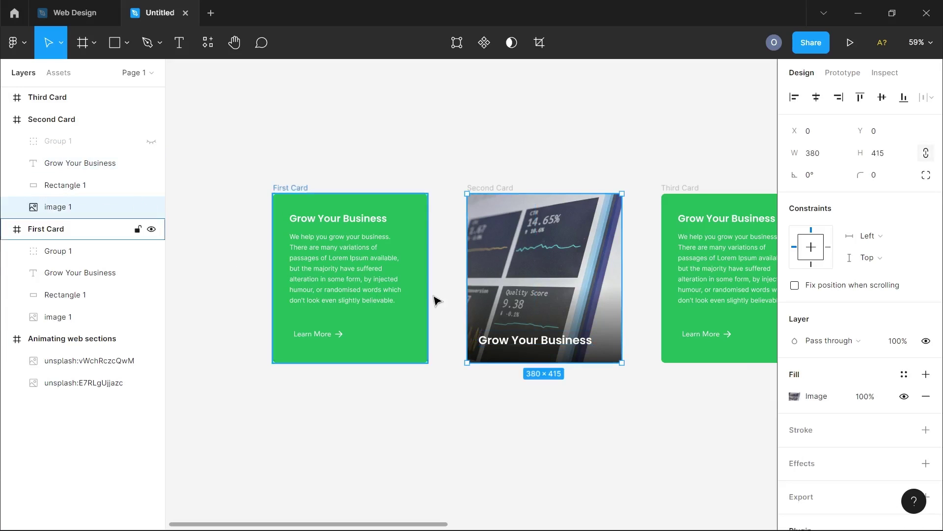
scroll(537, 284, "down", 4)
scroll(578, 294, "right", 5)
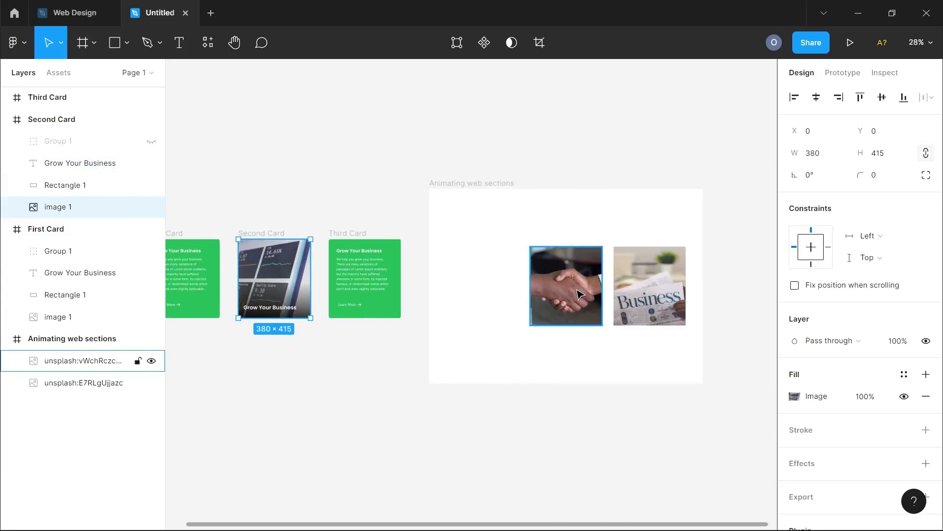
left_click(578, 293)
key("Delete")
Replace the chart image in Second Card with the cut handshake photo, keeping it beneath the gradient and heading
scroll(275, 309, "left", 3)
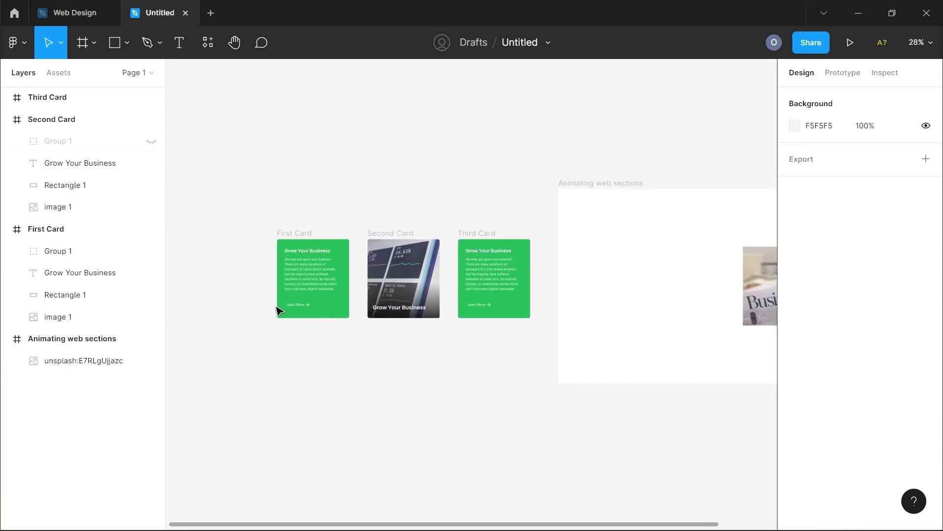
scroll(276, 309, "up", 5)
scroll(278, 310, "right", 2)
left_click(65, 185)
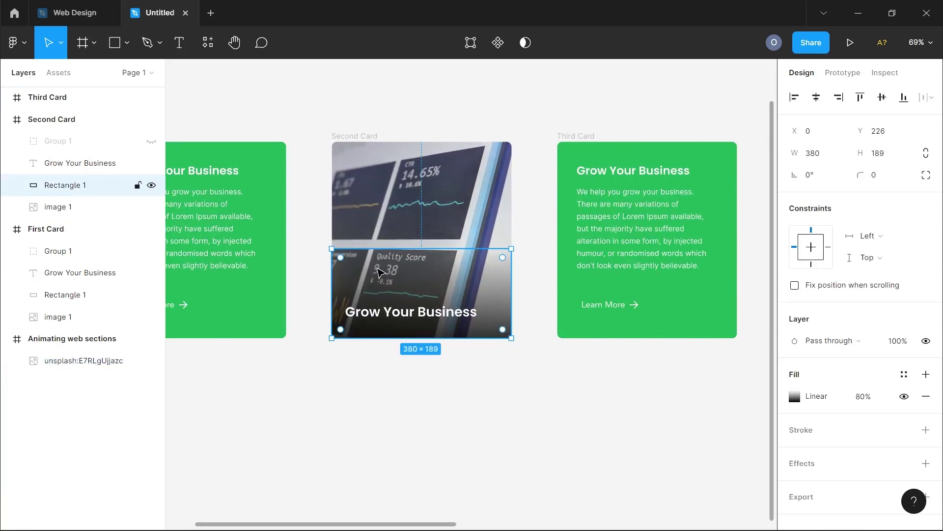
scroll(531, 143, "left", 4)
scroll(522, 124, "up", 5)
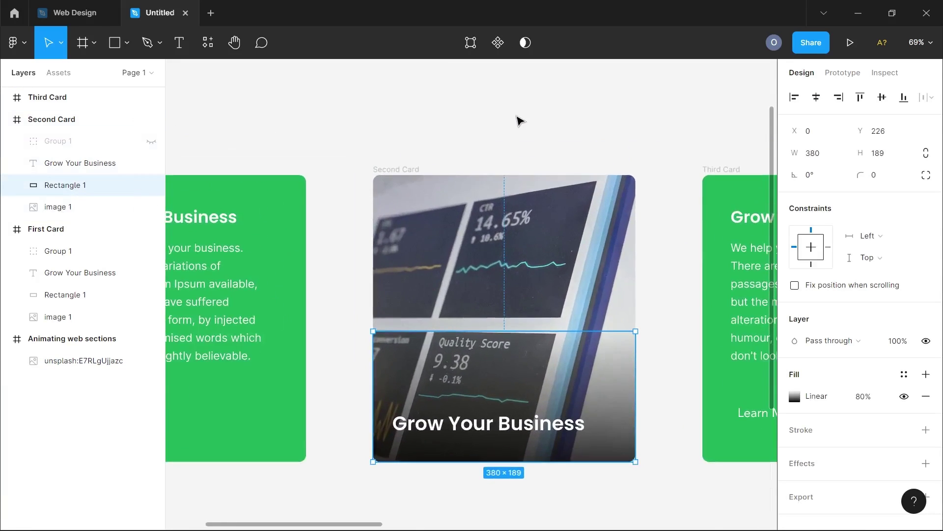
left_click_drag(475, 105, 393, 177)
left_click(393, 175)
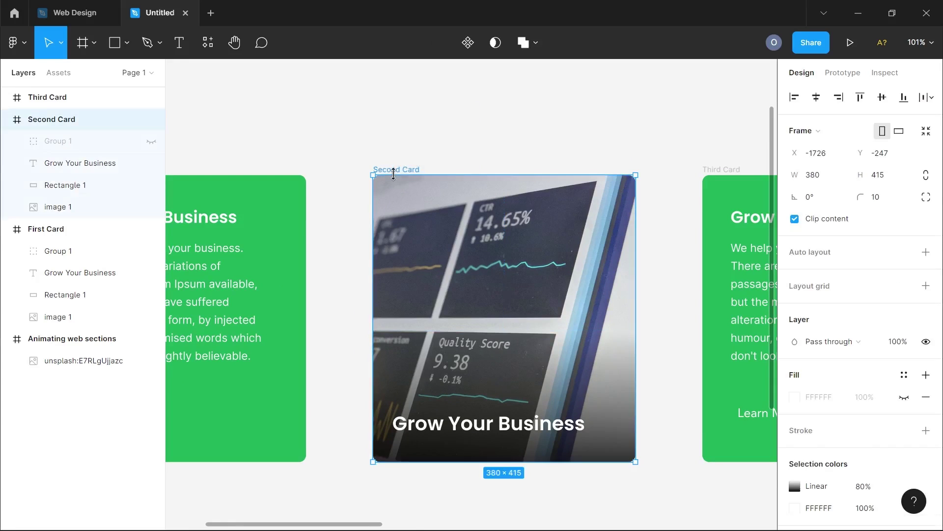
left_click(69, 206)
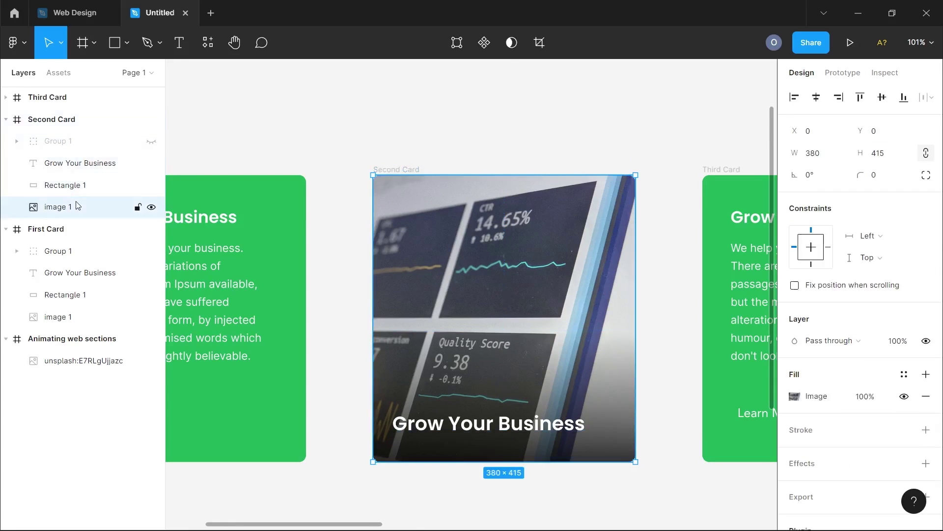
right_click(479, 236)
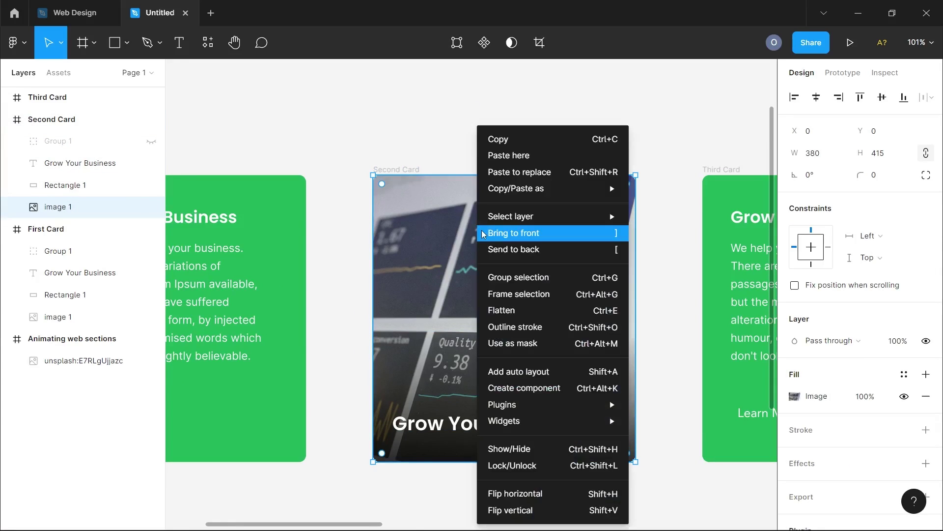
left_click(526, 175)
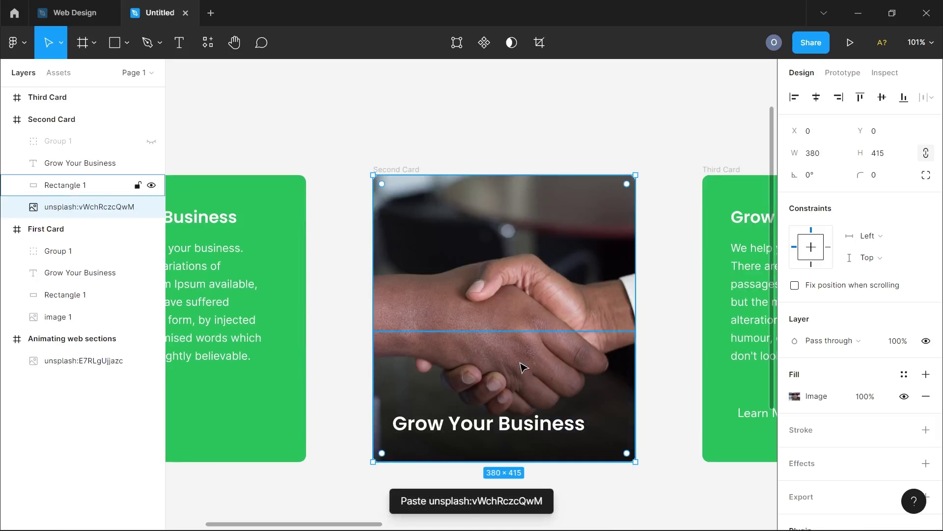
Change the heading on Second Card's image face to "Improve brand loyalty"
double_click(407, 419)
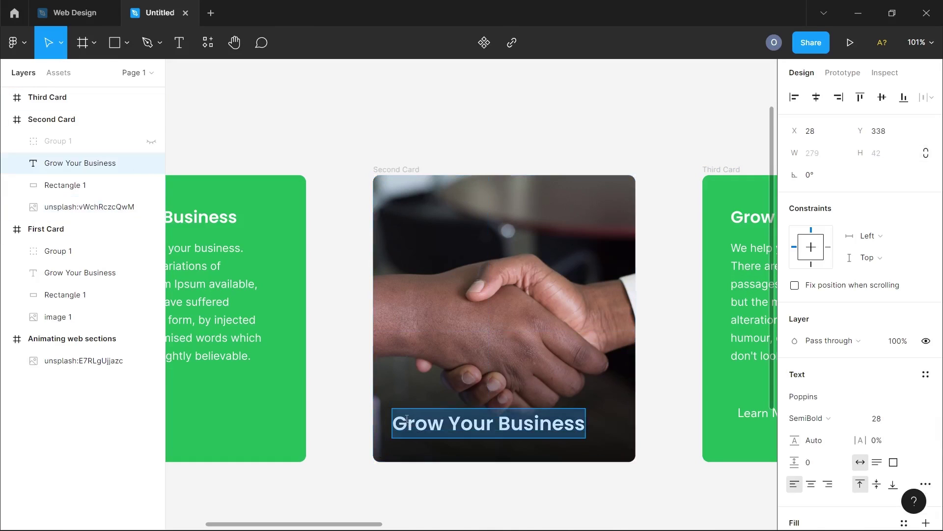
left_click_drag(408, 422, 605, 423)
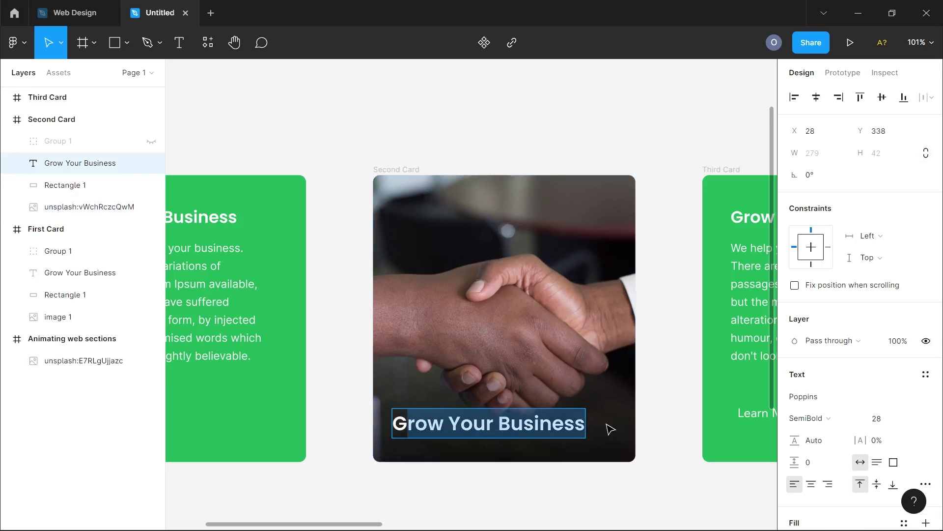
type("Improve brand loyalty")
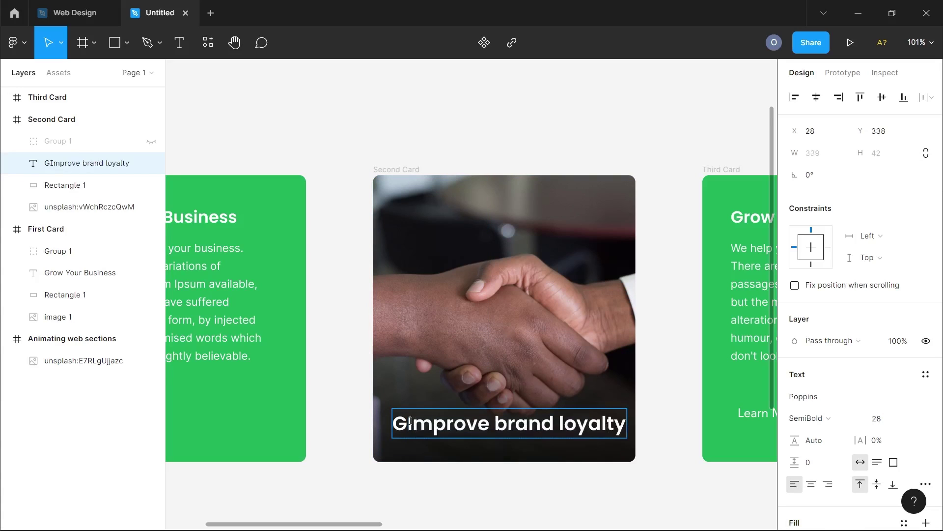
key("BackSpace")
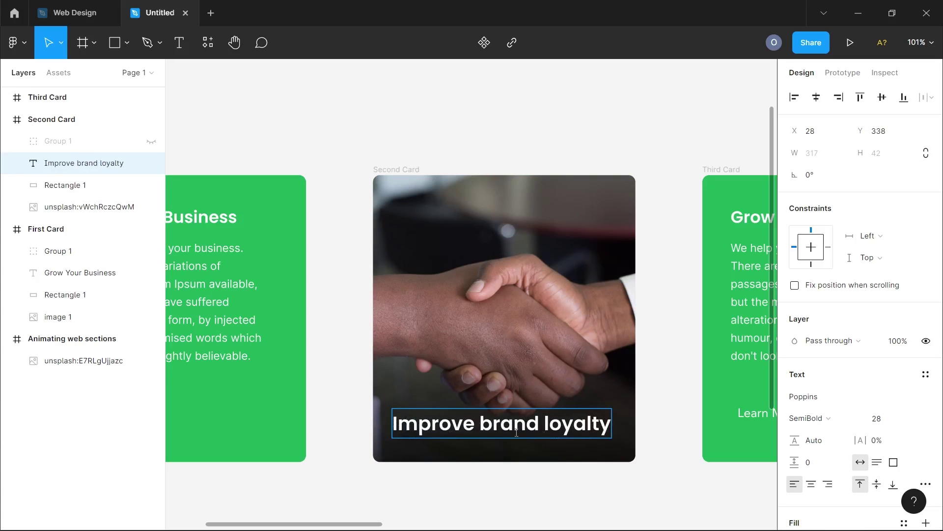
left_click(663, 388)
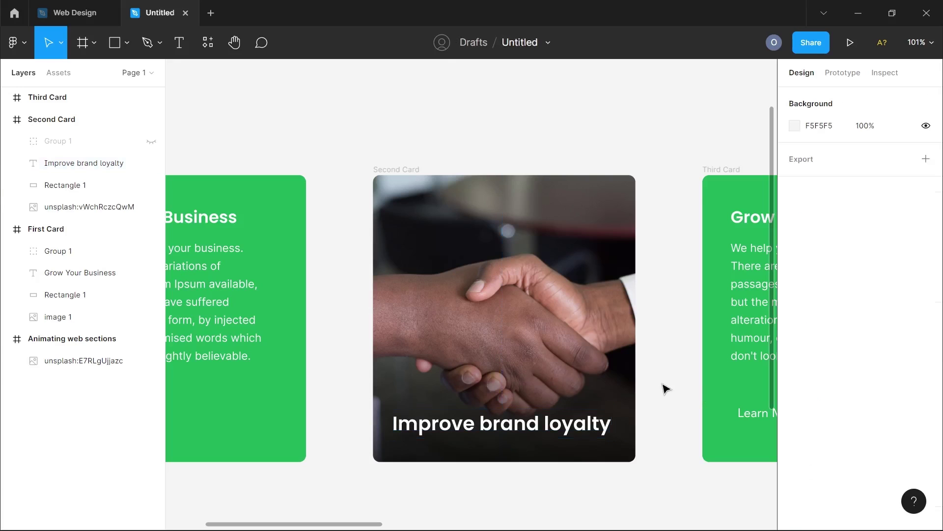
Show Second Card's green text group again and change its heading to "Improve brand loyalty"
left_click(152, 142)
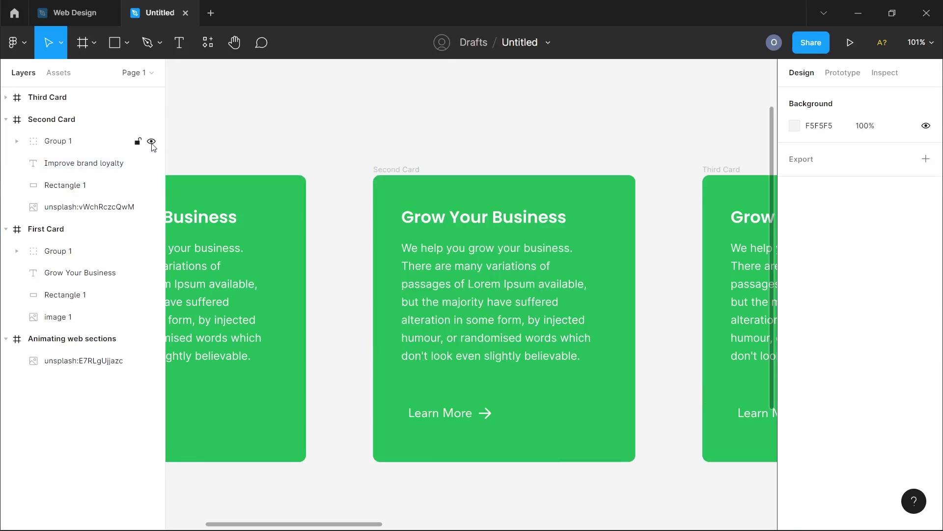
left_click(424, 229)
double_click(423, 225)
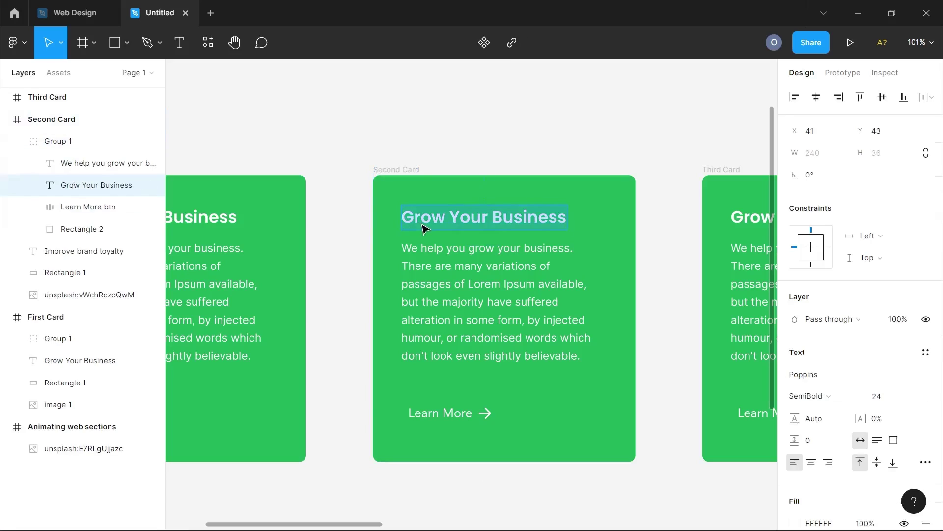
double_click(421, 224)
left_click_drag(414, 218, 551, 217)
type("Improve brand loyalty")
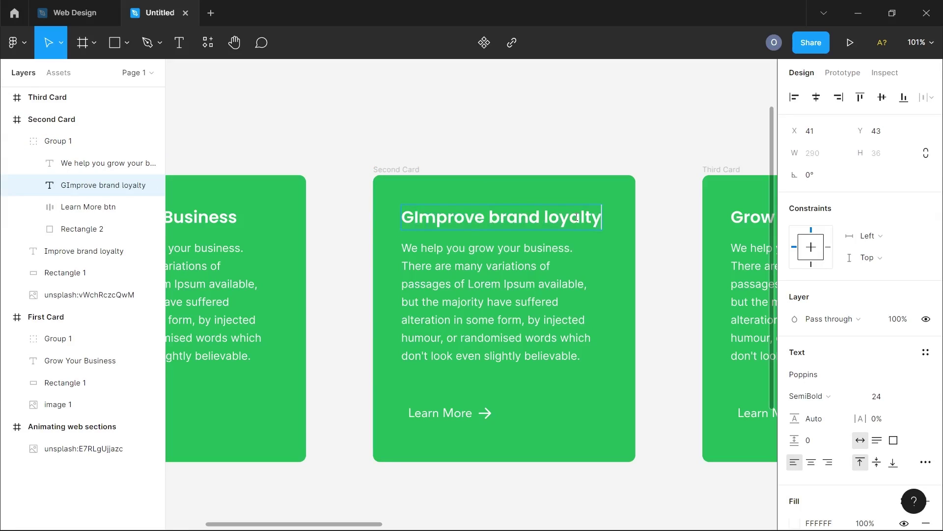
left_click(415, 217)
key("BackSpace")
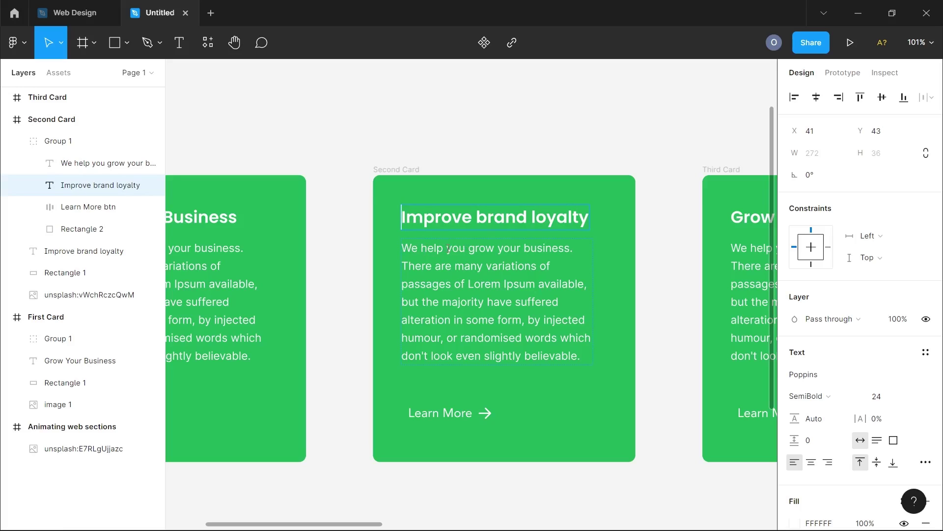
Reword the opening sentence of Second Card's paragraph as "We help improve brand loyalty."
left_click_drag(447, 249, 544, 244)
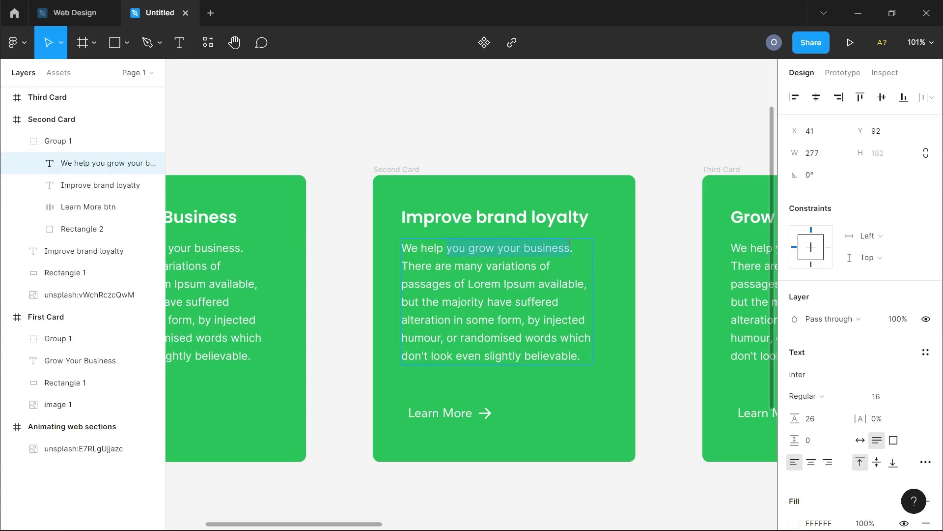
key("BackSpace")
type("improve ")
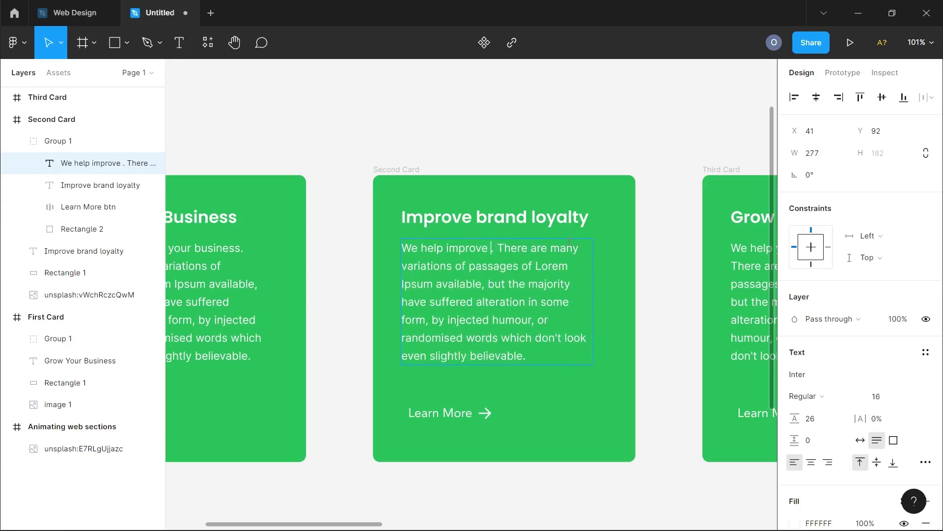
type("brand l")
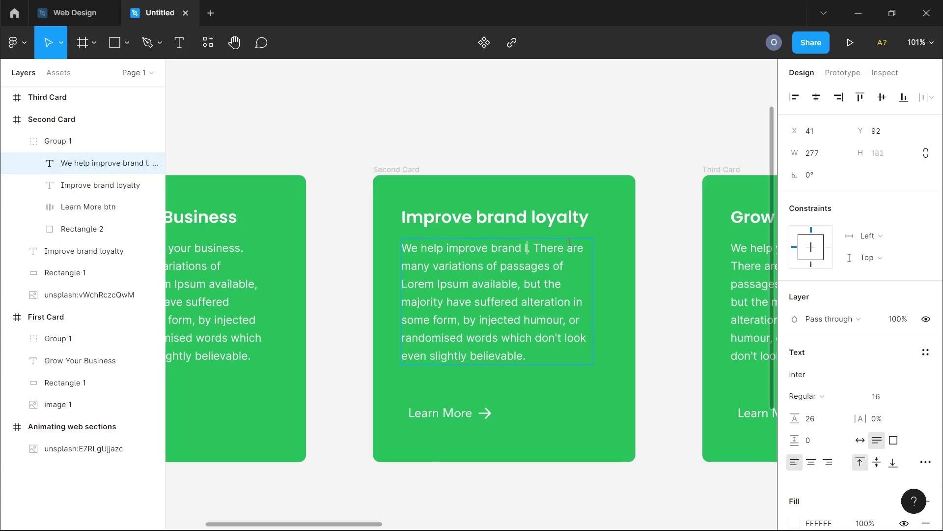
type("oyalty")
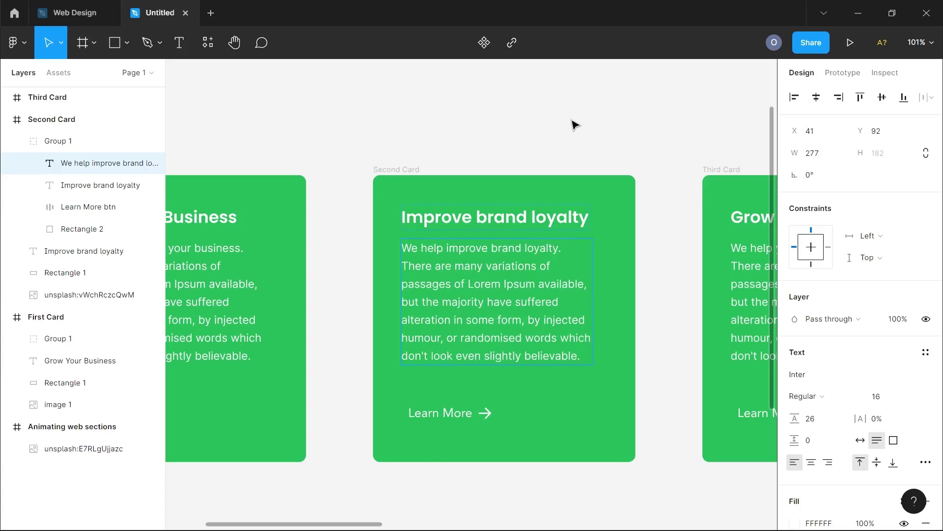
key("Escape")
key("Escape")
Hide the green text group in Third Card to expose its image face
scroll(564, 126, "down", 5)
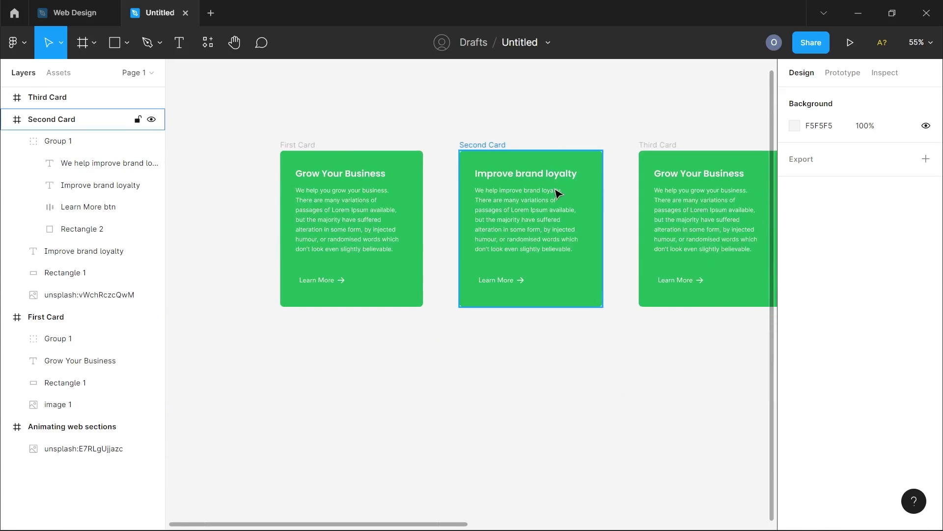
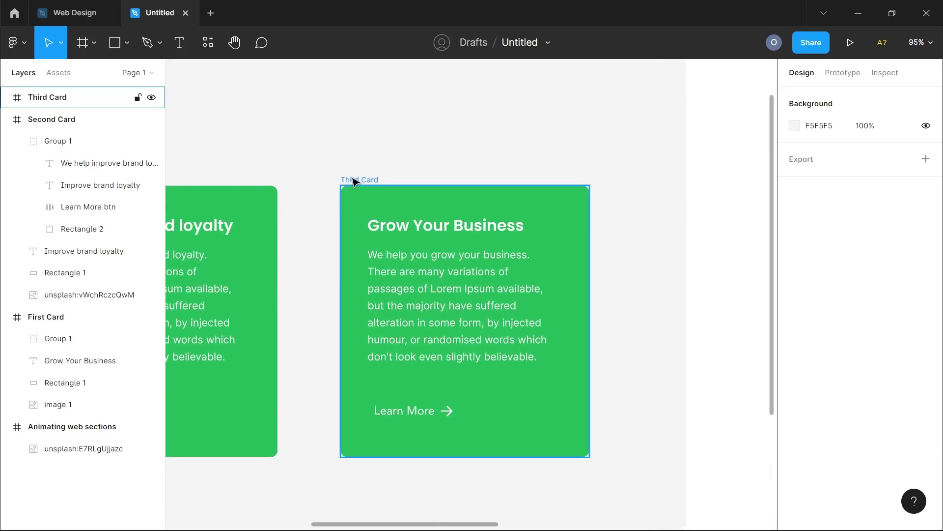
left_click(5, 97)
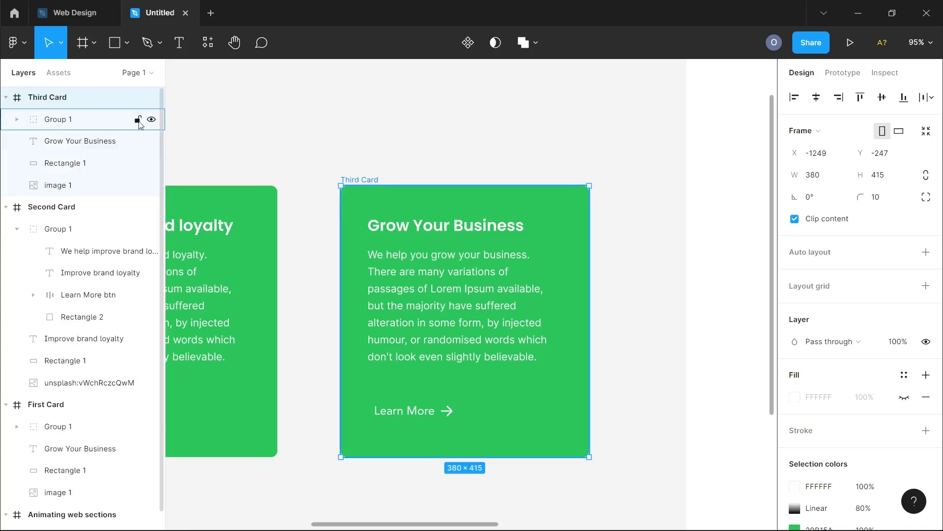
left_click(150, 120)
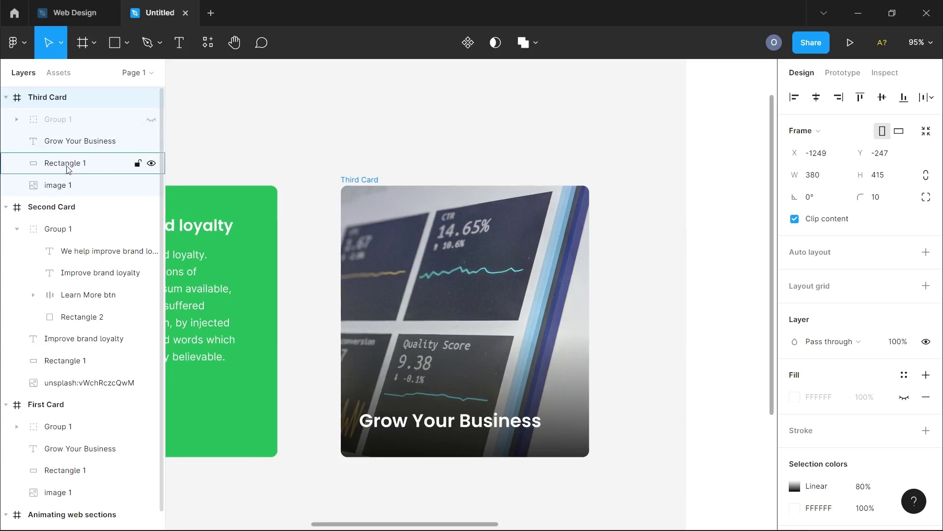
Cut the Business newspaper photo out of the Animating web sections frame
left_click(69, 185)
scroll(599, 242, "down", 5, "ctrl")
scroll(639, 255, "right", 5)
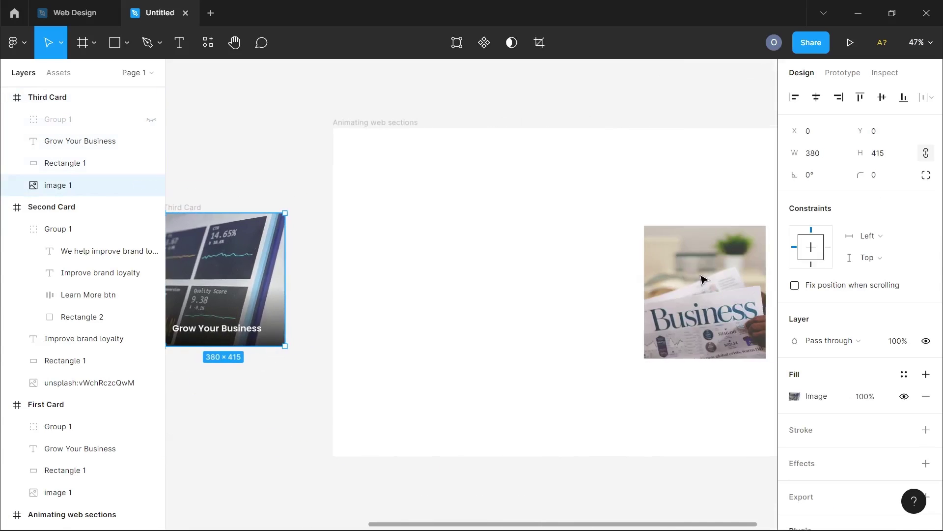
left_click(702, 279)
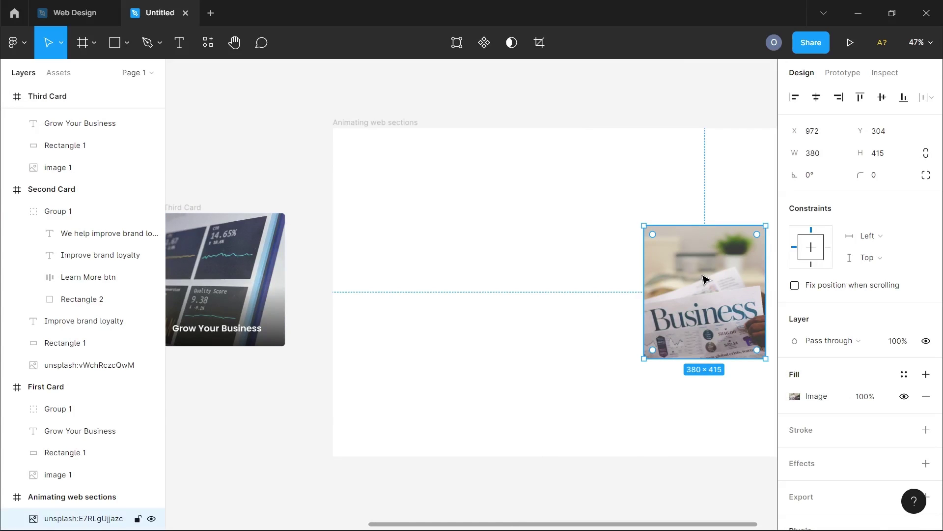
key("Delete")
Replace the background image in Third Card with the cut Business newspaper photo
scroll(703, 278, "left", 6)
scroll(539, 261, "up", 3)
scroll(539, 261, "up", 5)
left_click(540, 258)
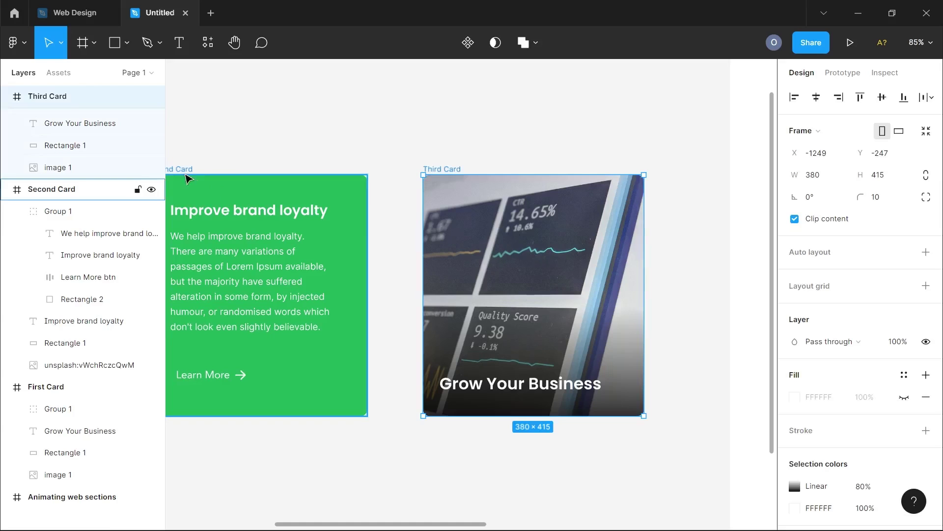
left_click(52, 168)
right_click(543, 236)
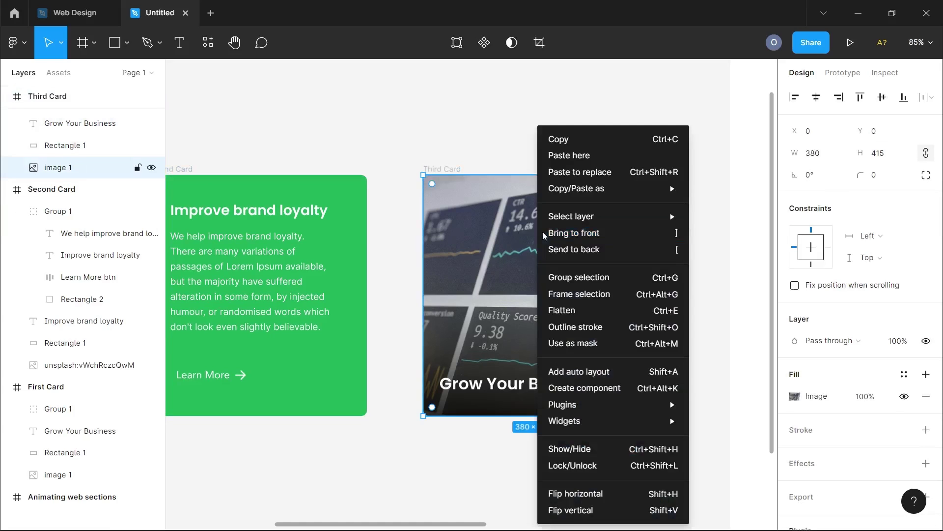
left_click(589, 171)
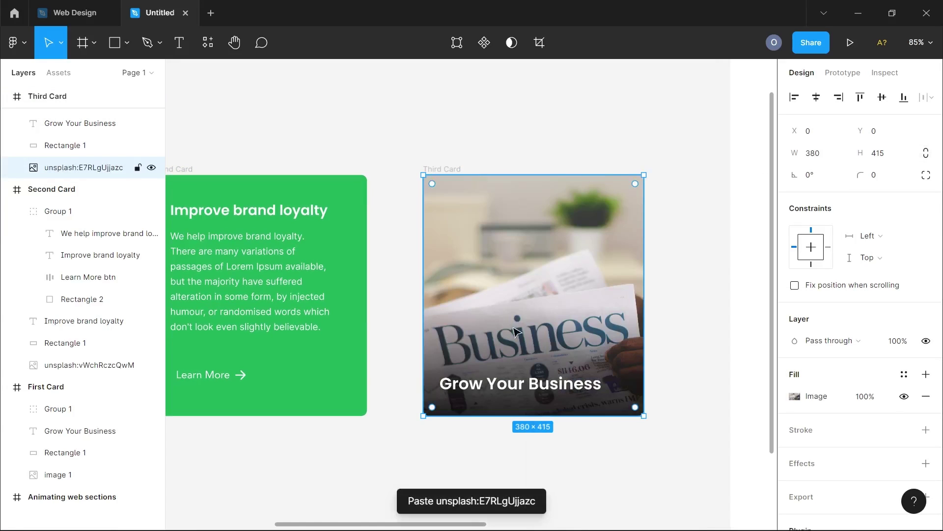
Change the heading on Third Card's image face to "Improve Business Model"
left_click(503, 386)
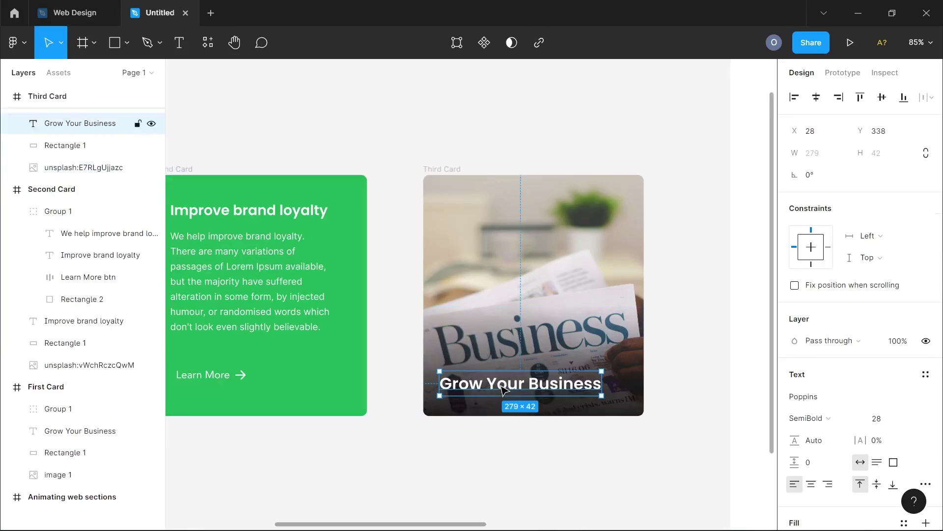
double_click(464, 388)
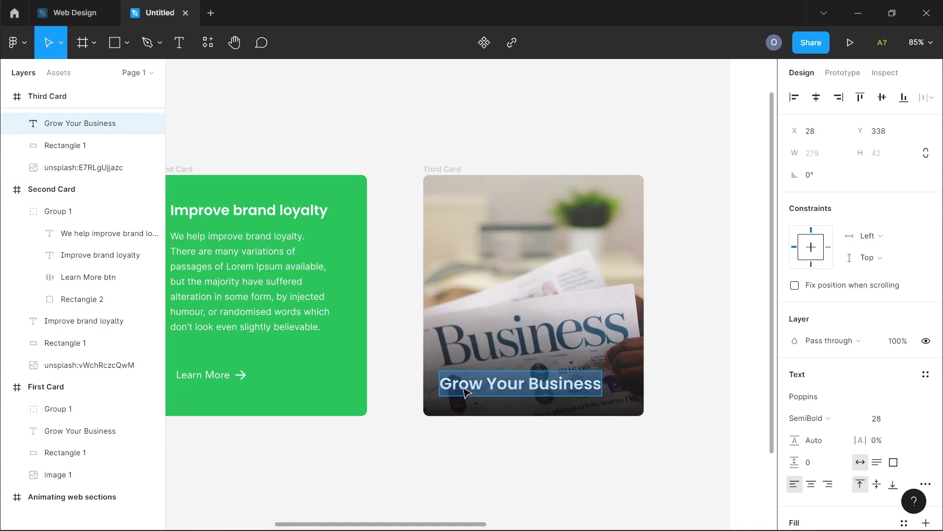
left_click(452, 385)
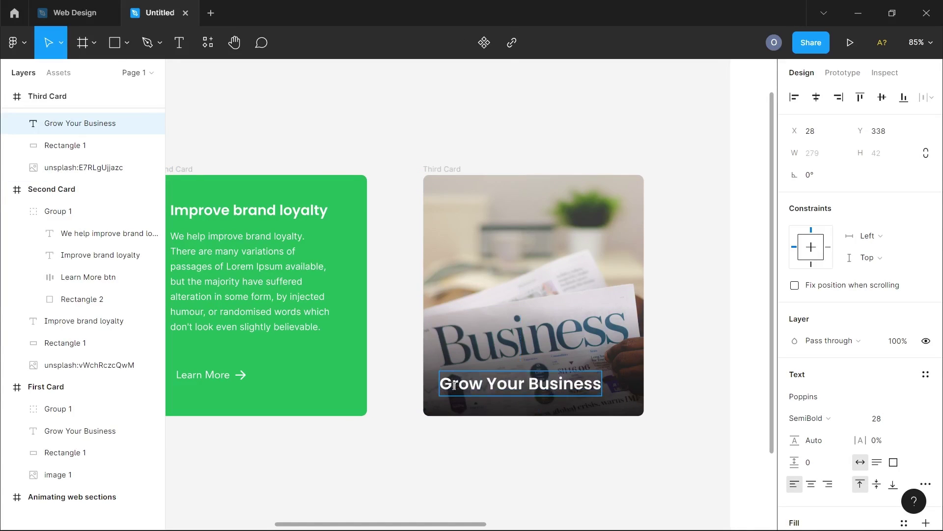
left_click_drag(455, 386, 647, 392)
type("Improve Business Model")
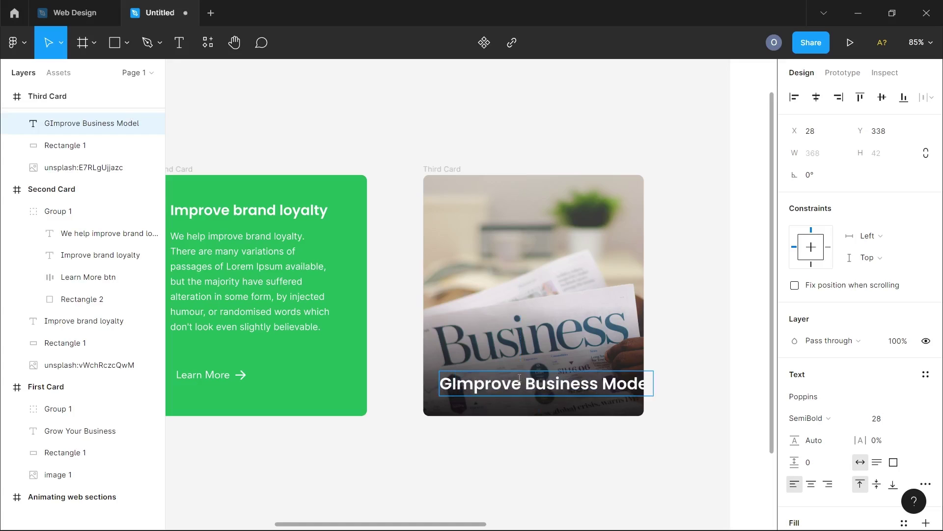
key("BackSpace")
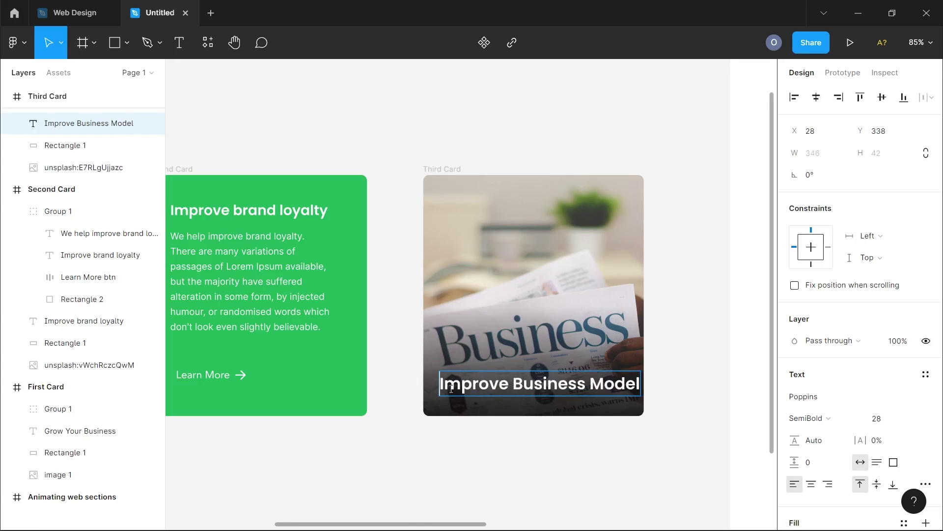
Nudge Third Card's image-face heading 13 px to the left, to X 15
key("Escape")
key("Left")
key("Left")
key("Left")
key("Left")
key("Left")
key("Left")
key("Left")
key("Left")
key("Left")
key("Left")
key("Left")
key("Left")
key("Left")
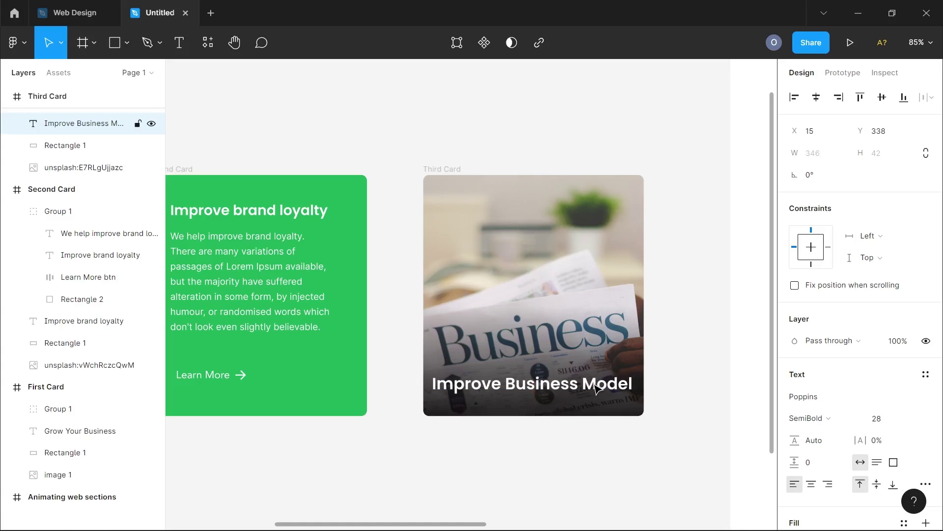
left_click(682, 379)
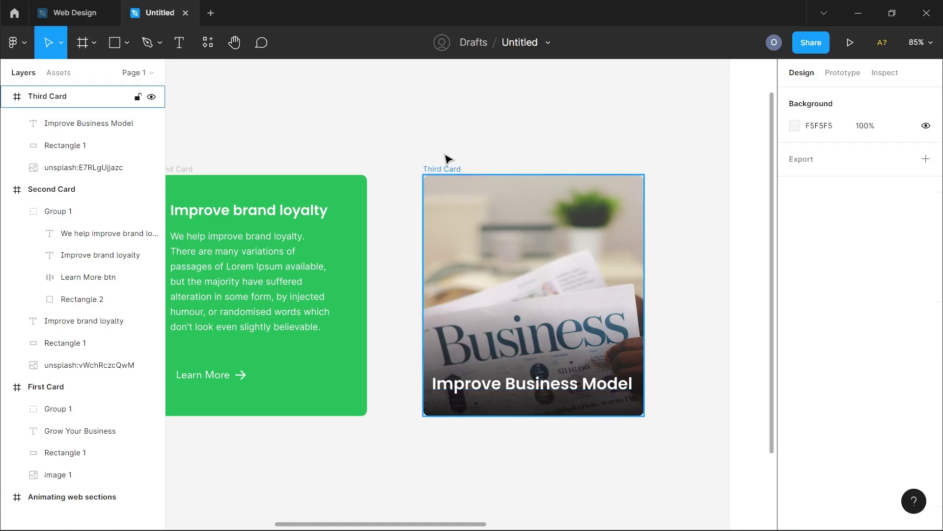
Show Third Card's green text group again and change its heading to "Improve Business Model"
left_click(440, 169)
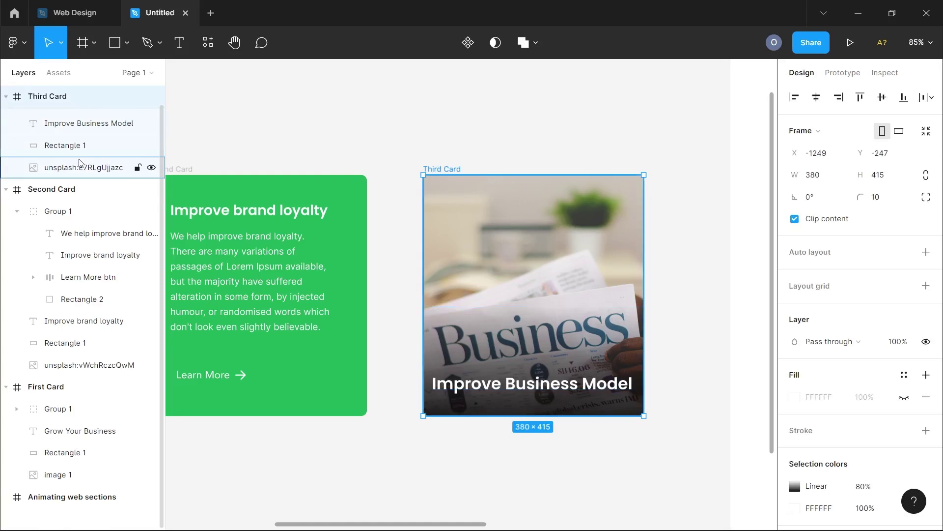
left_click(152, 120)
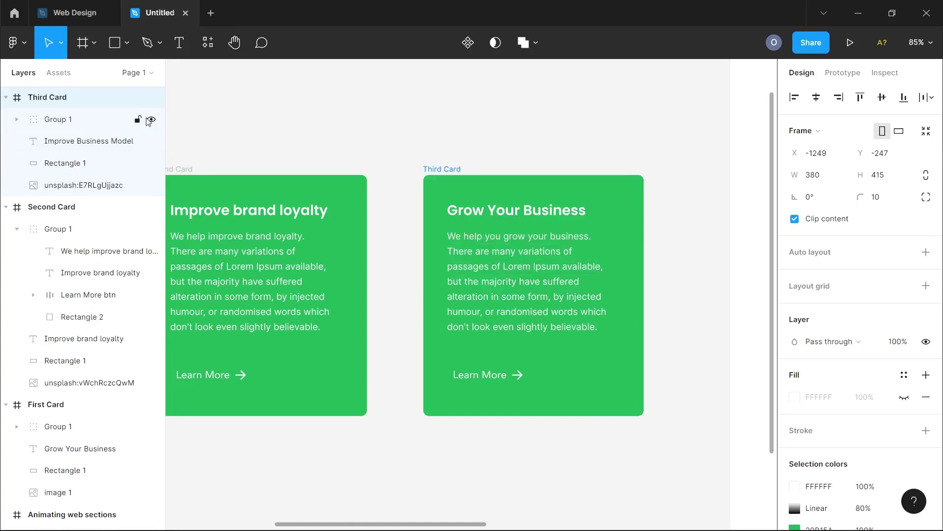
left_click(455, 215)
left_click(455, 215)
double_click(456, 216)
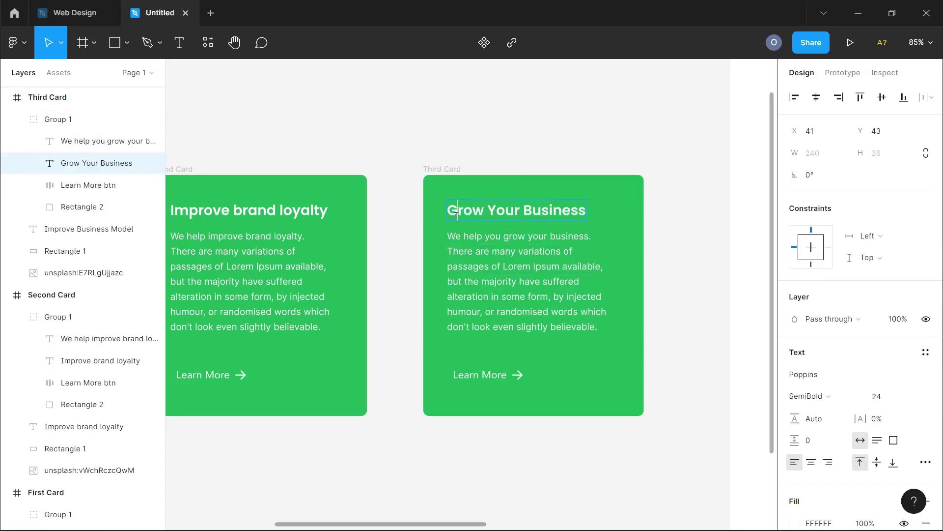
key("shift+End")
type("Improve Business Model")
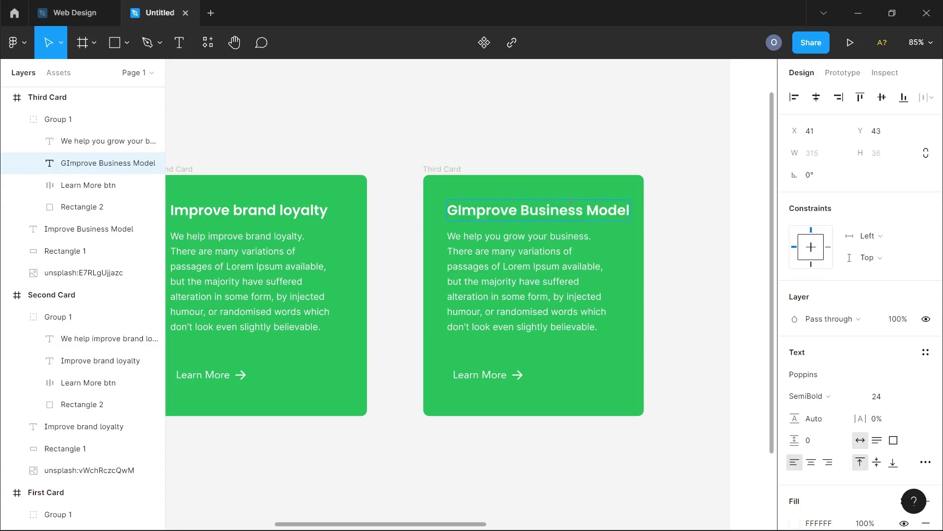
key("BackSpace")
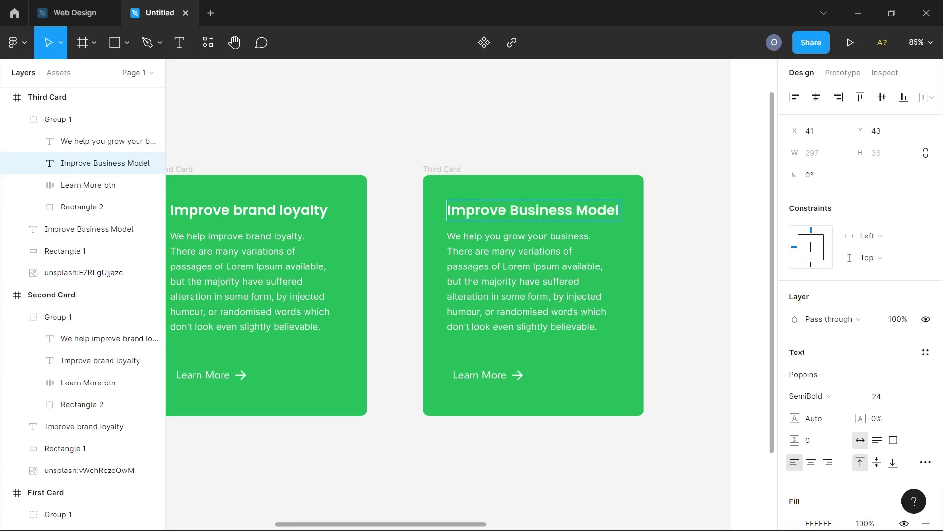
Replace the words after "We help" in the opening sentence of Third Card's green paragraph with "Improve Business Model"
left_click(495, 241)
key("Return")
left_click(483, 238)
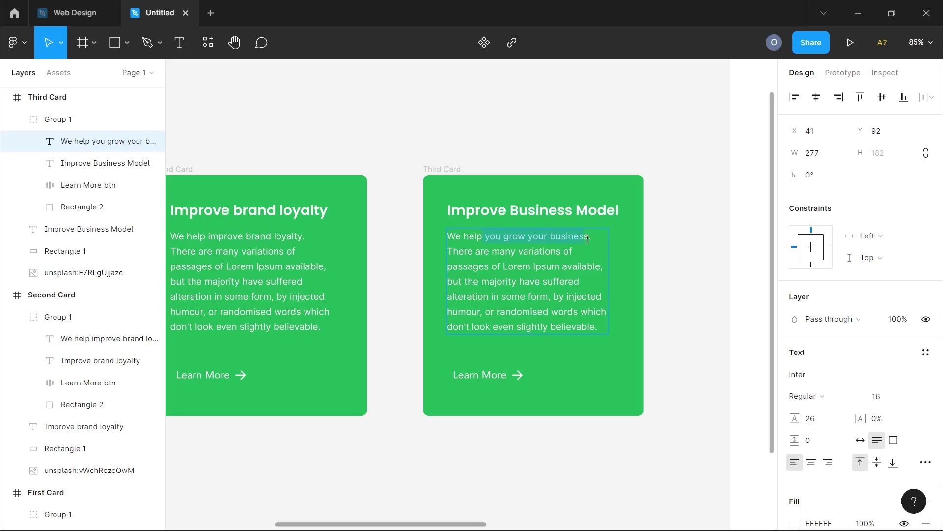
type("Improve ")
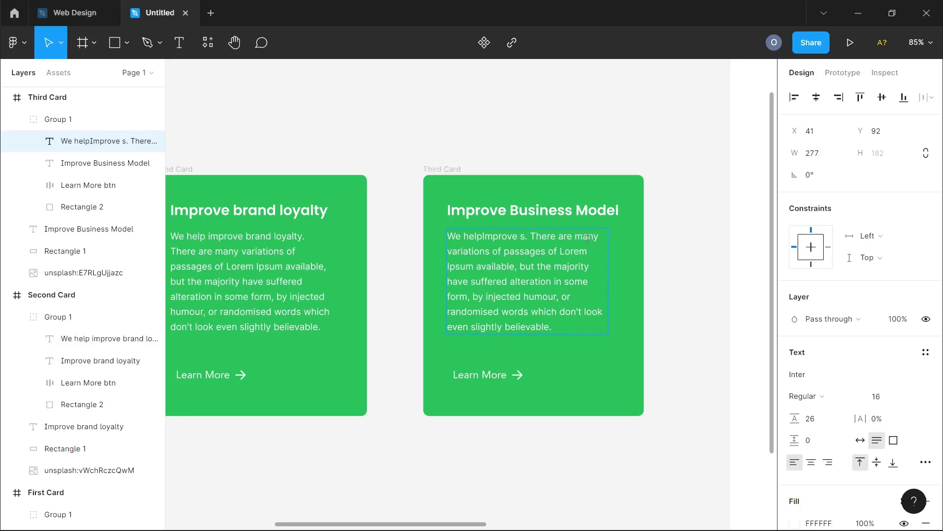
type("Business ")
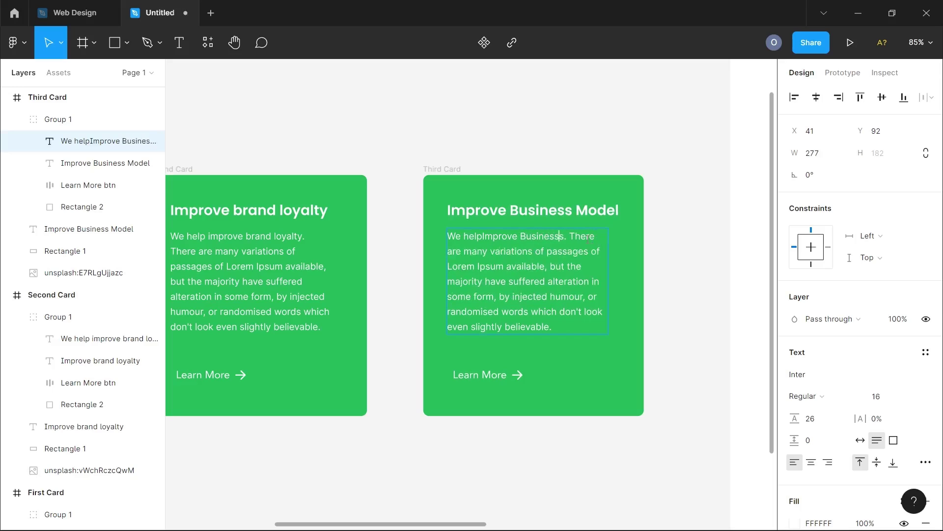
type("Model")
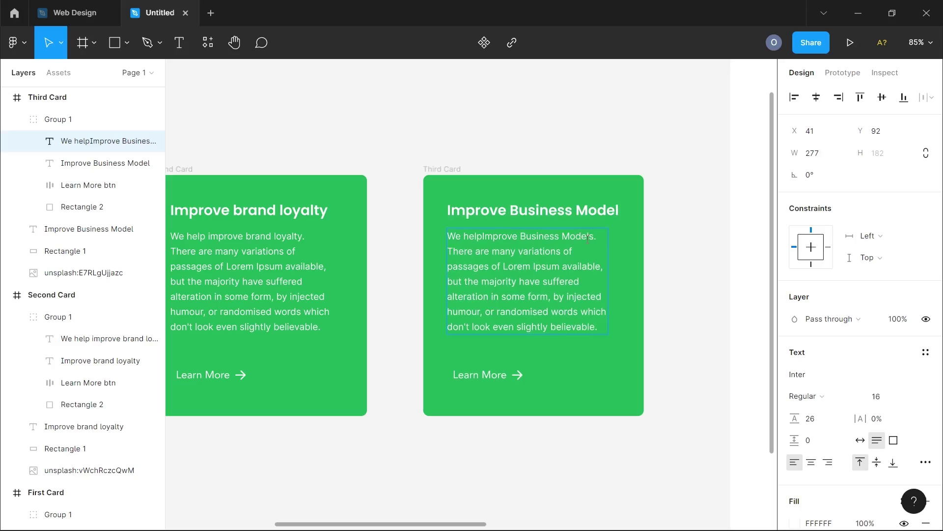
key("Escape")
left_click(702, 245)
scroll(701, 246, "down", 5)
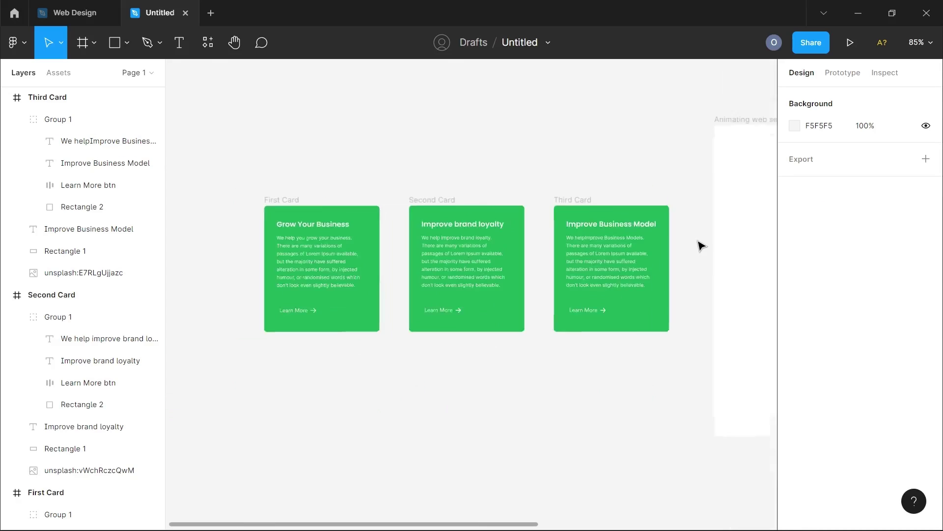
Turn First Card, Second Card and Third Card each into a separate component
scroll(550, 244, "up", 2)
scroll(552, 245, "up", 2)
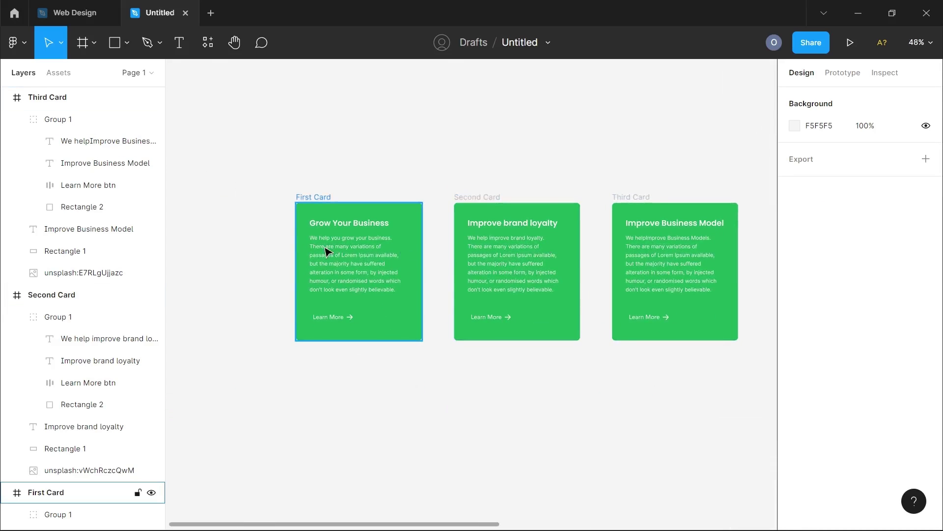
scroll(356, 259, "down", 2)
scroll(357, 259, "right", 3)
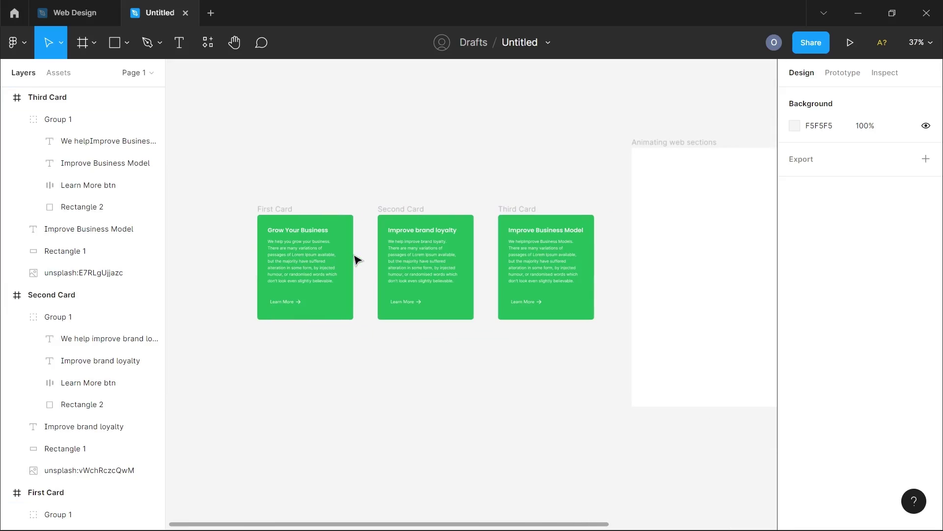
left_click(278, 210)
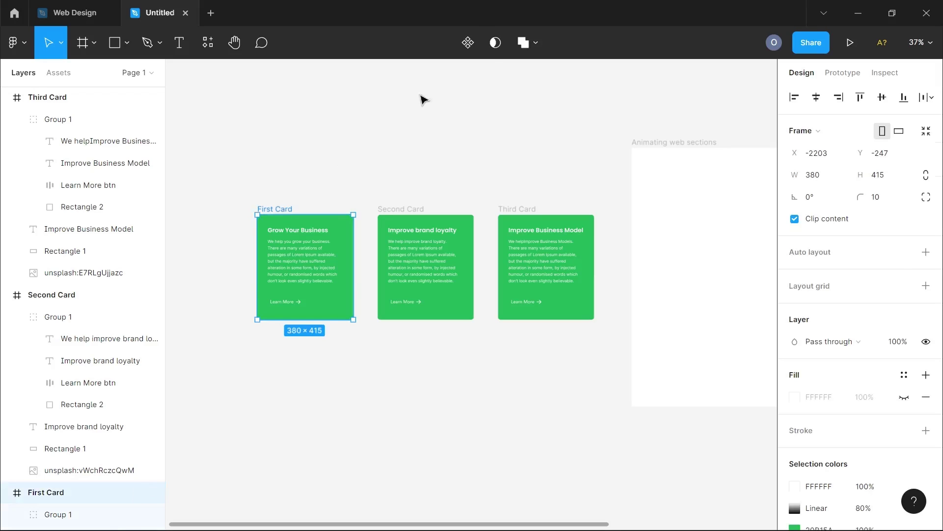
left_click(466, 45)
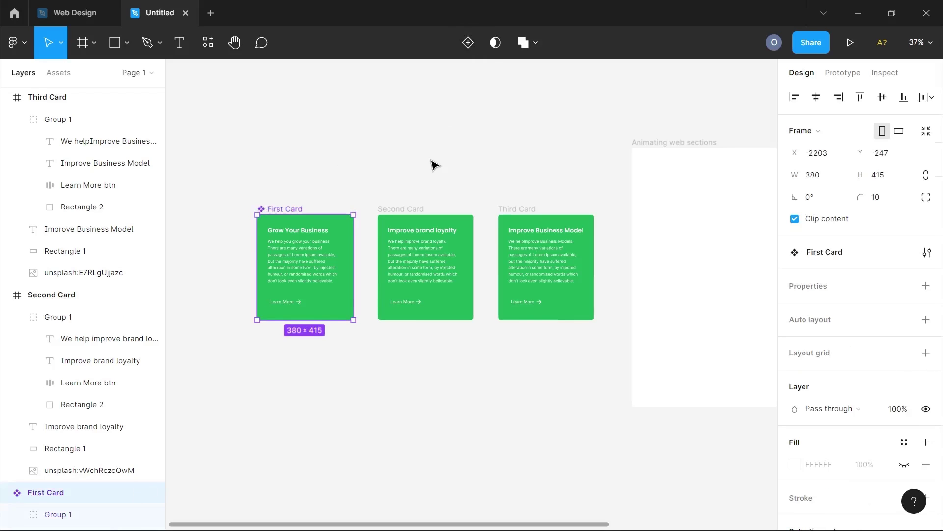
left_click(415, 209)
left_click(475, 43)
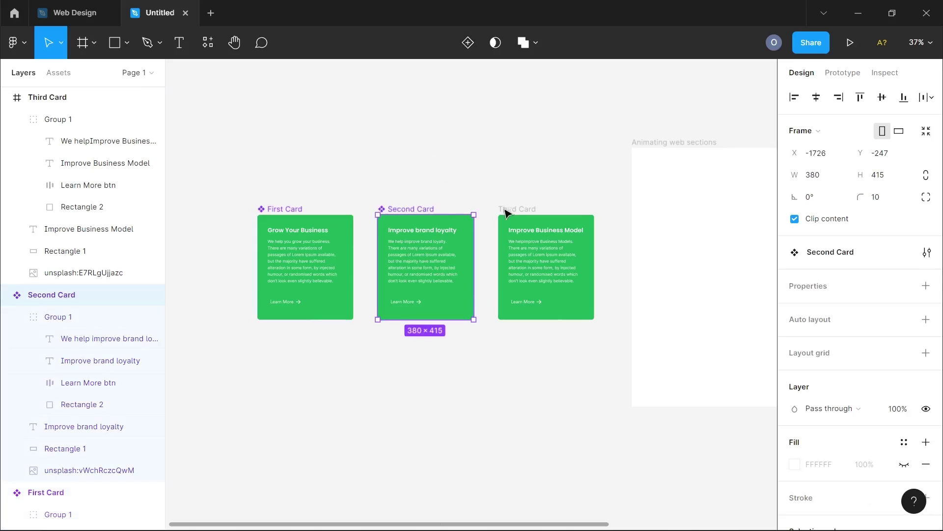
left_click(511, 209)
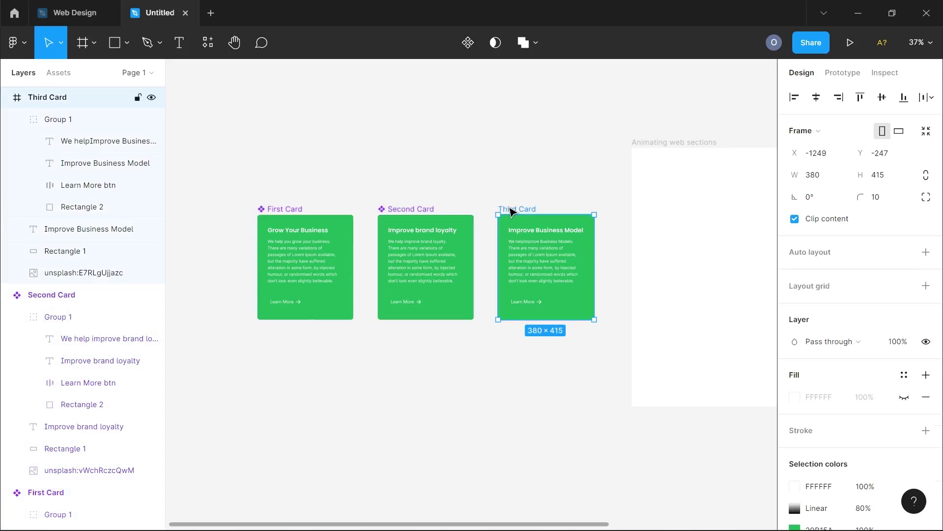
left_click(469, 46)
Add a second variant to the First Card component and select the new variant's green text group
scroll(491, 243, "up", 2)
scroll(491, 244, "left", 3)
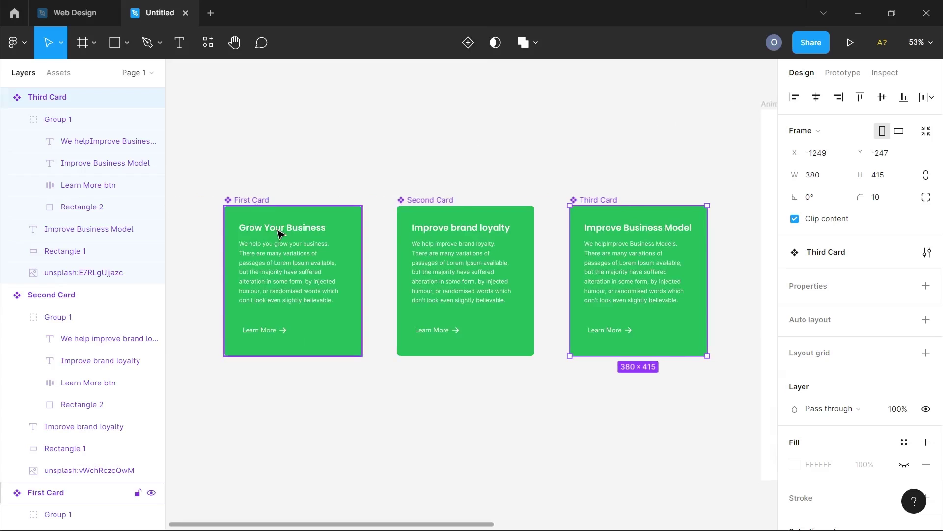
scroll(281, 233, "left", 3)
scroll(320, 210, "left", 2)
scroll(320, 210, "up", 2)
left_click(354, 165)
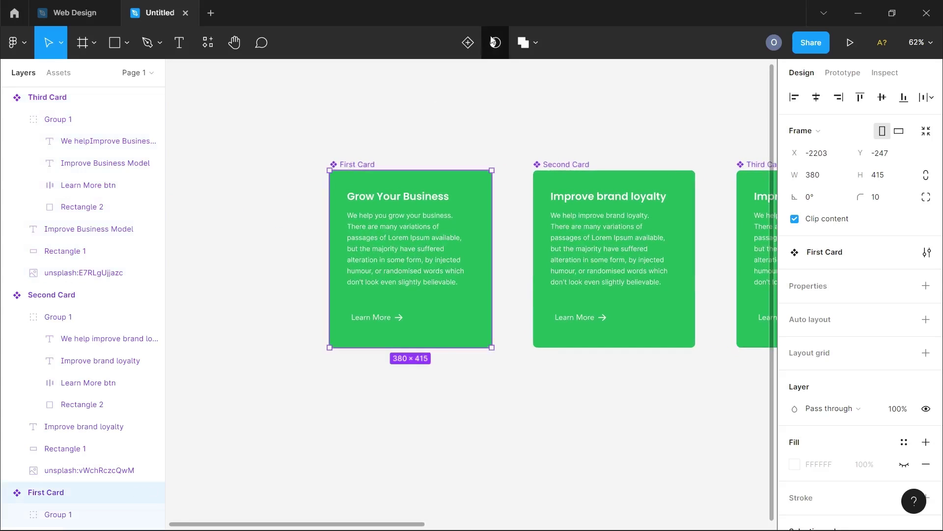
left_click(468, 43)
scroll(430, 354, "down", 3)
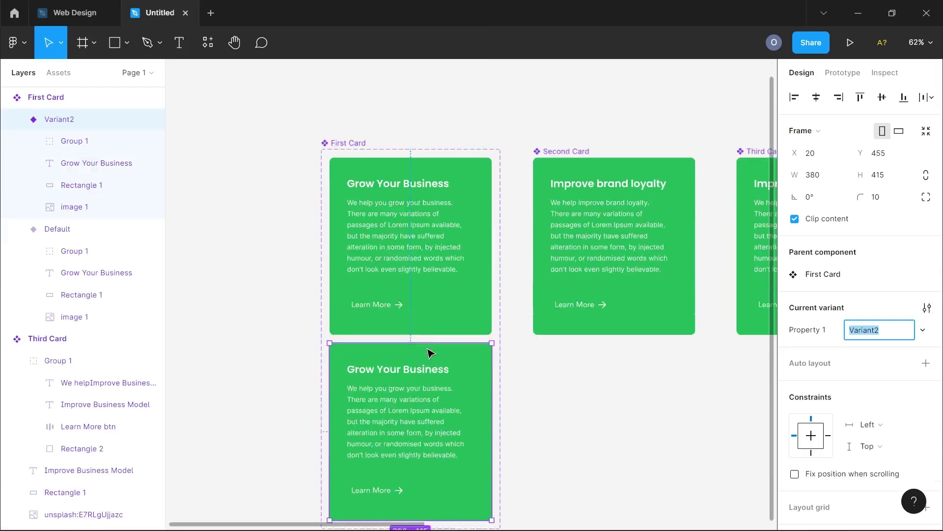
left_click(452, 408)
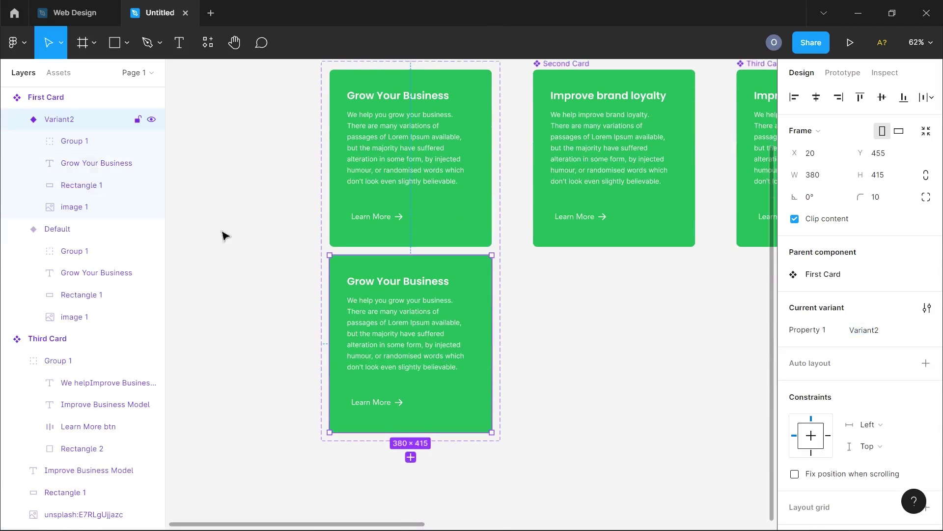
left_click(71, 145)
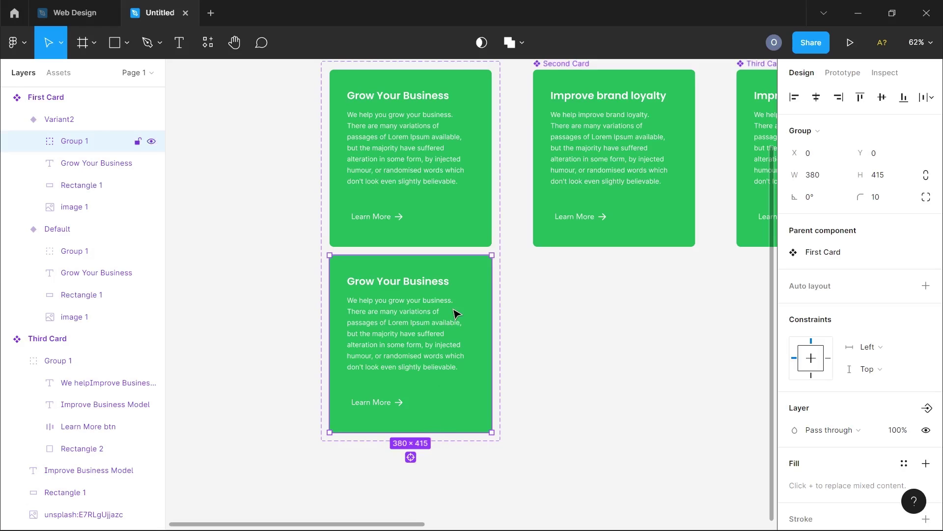
Extend the First Card component set downward to a height of about 1488 and move Variant2 down to about Y 1043
scroll(455, 312, "down", 4)
left_click(393, 139)
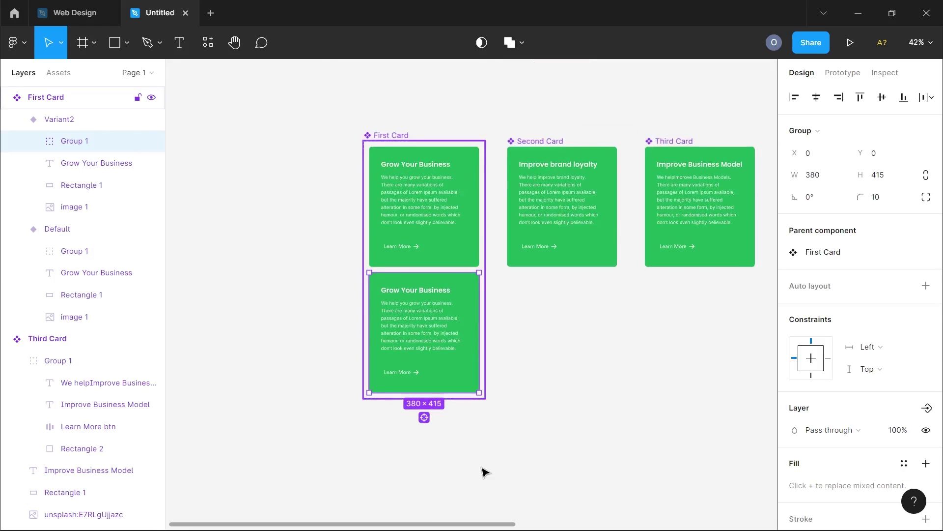
scroll(459, 434, "down", 2)
left_click_drag(434, 305, 429, 472)
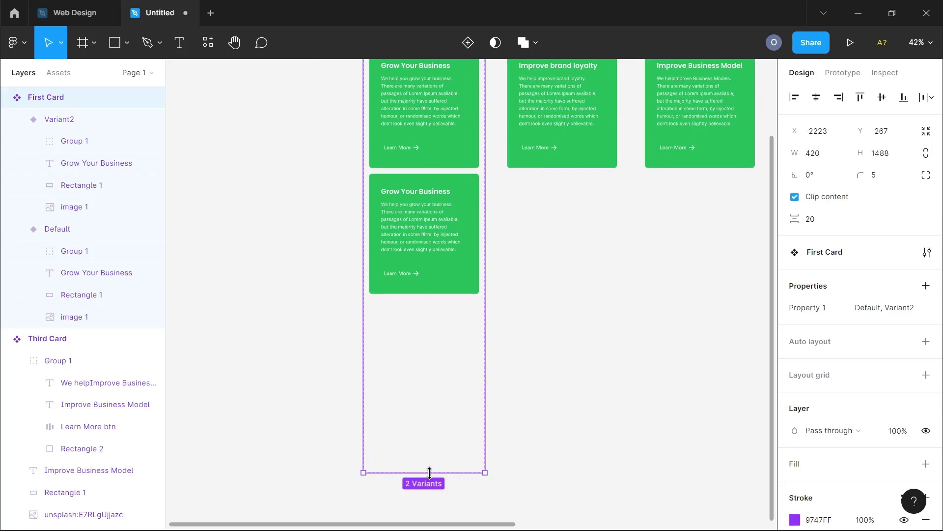
left_click(447, 273)
left_click_drag(448, 272, 448, 442)
scroll(424, 188, "up", 3)
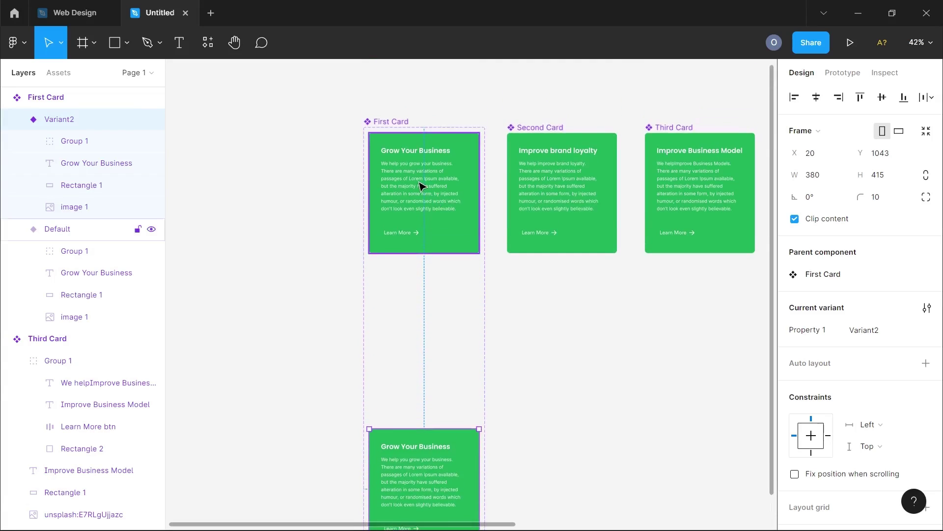
Move the green text group in First Card's Default variant down to Y 415, below the photo face
left_click(424, 188)
scroll(423, 187, "up", 5)
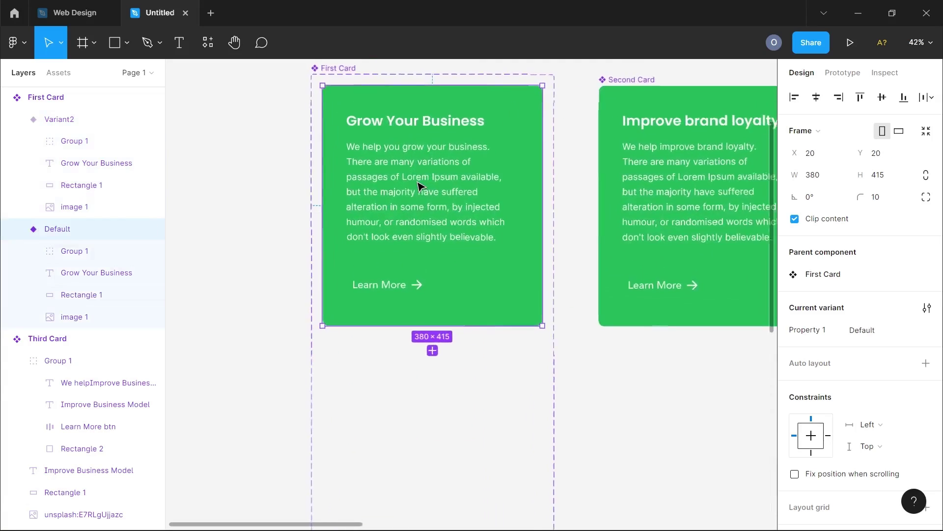
left_click(59, 250)
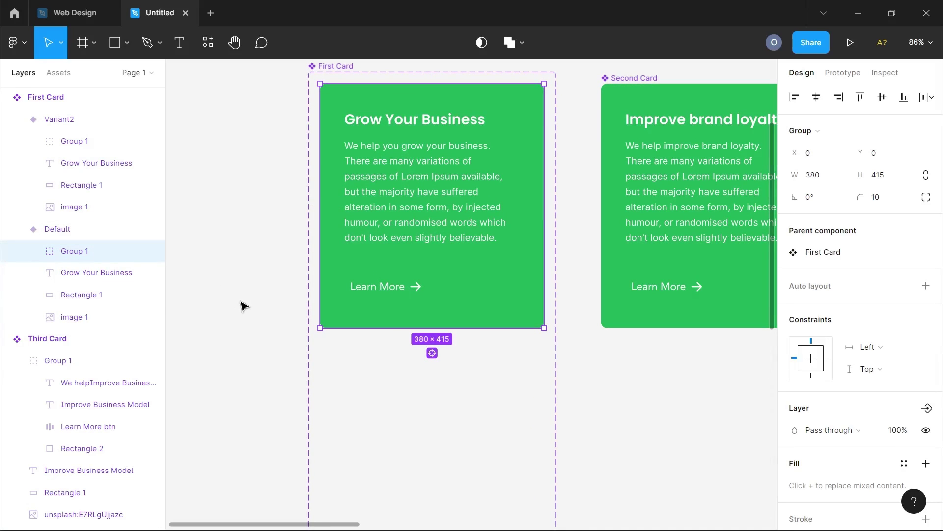
left_click_drag(445, 220, 444, 283)
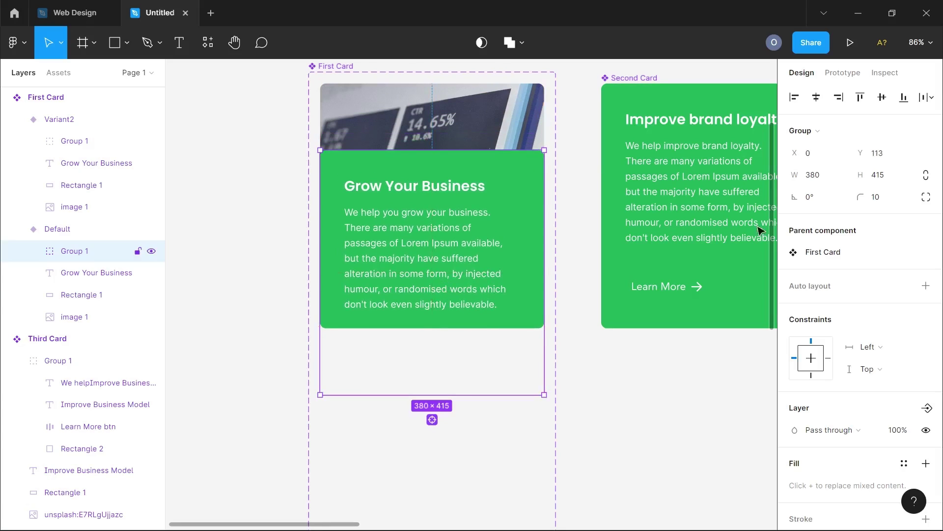
left_click(888, 156)
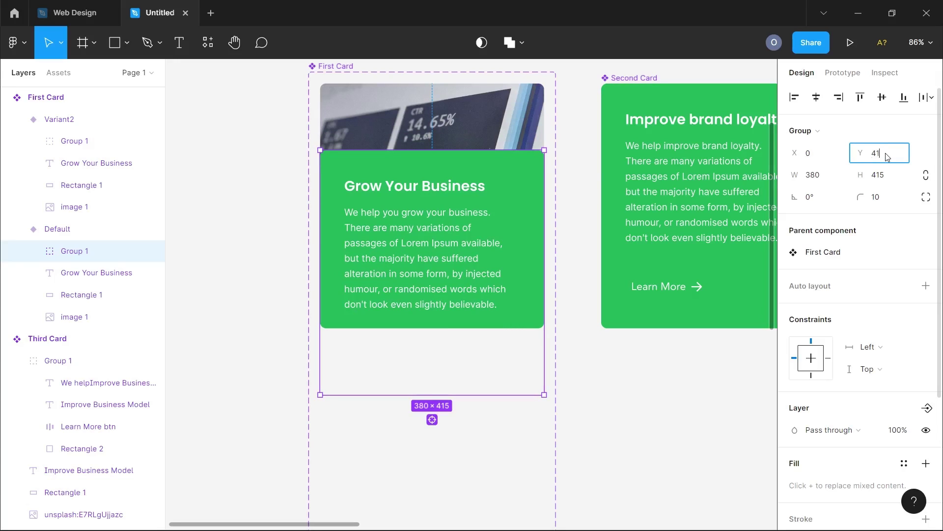
type("415")
key("Return")
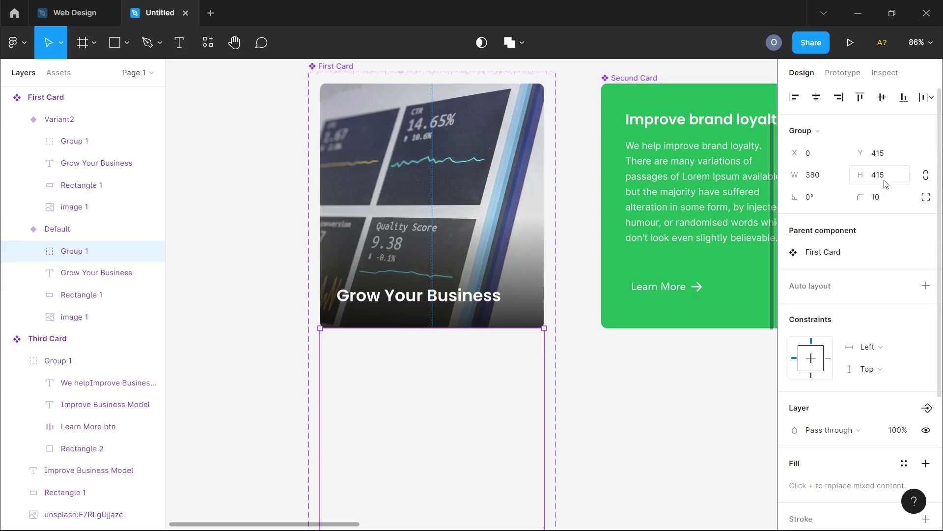
scroll(423, 360, "down", 3)
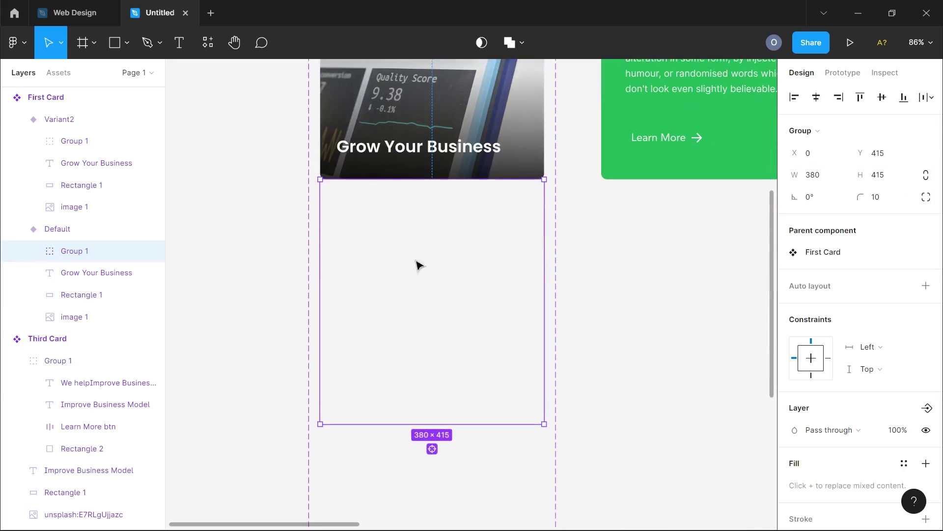
scroll(412, 302, "up", 3)
scroll(436, 253, "down", 5)
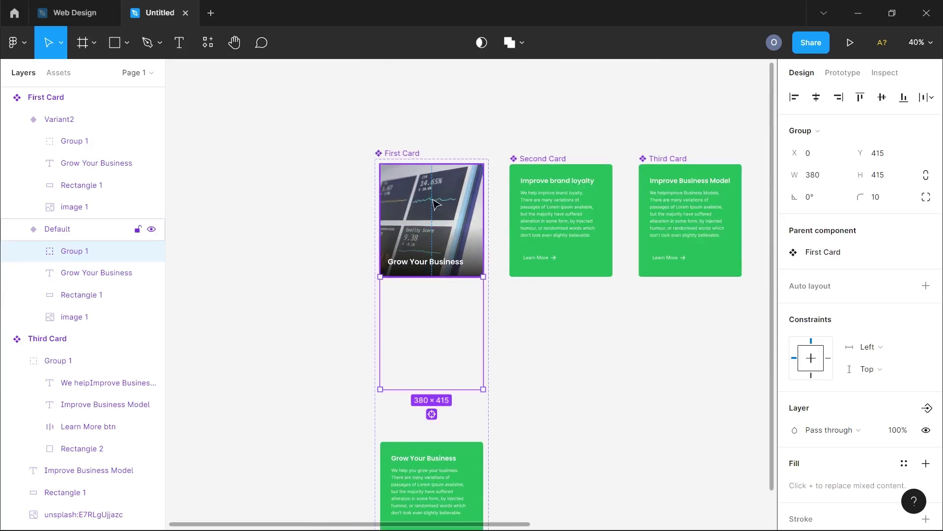
Connect First Card's Default variant to its Variant2 with a Change to interaction triggered While hovering
left_click(500, 213)
left_click(444, 200)
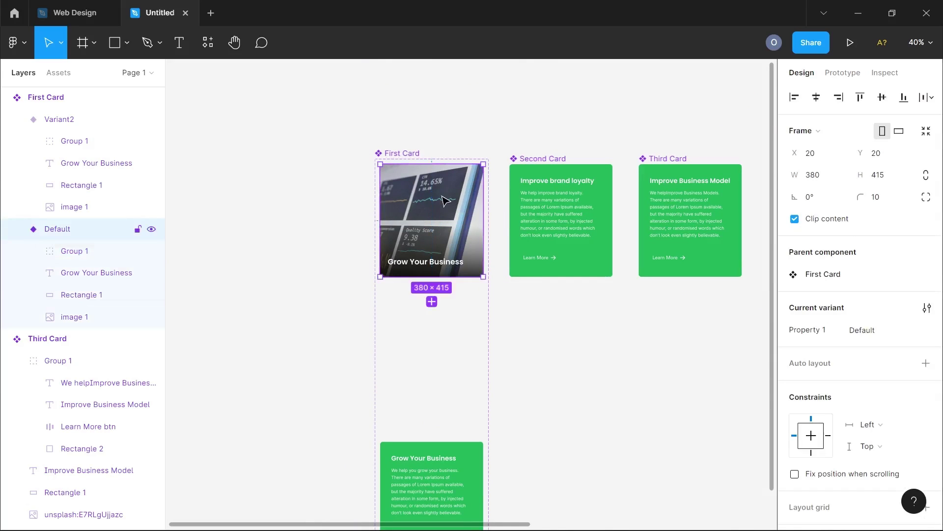
left_click(843, 72)
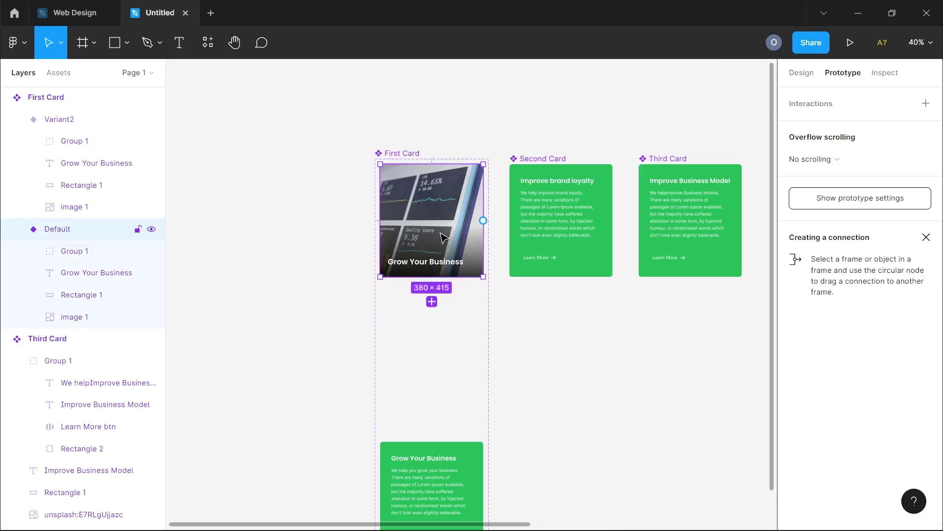
left_click_drag(483, 221, 458, 463)
scroll(434, 474, "down", 3)
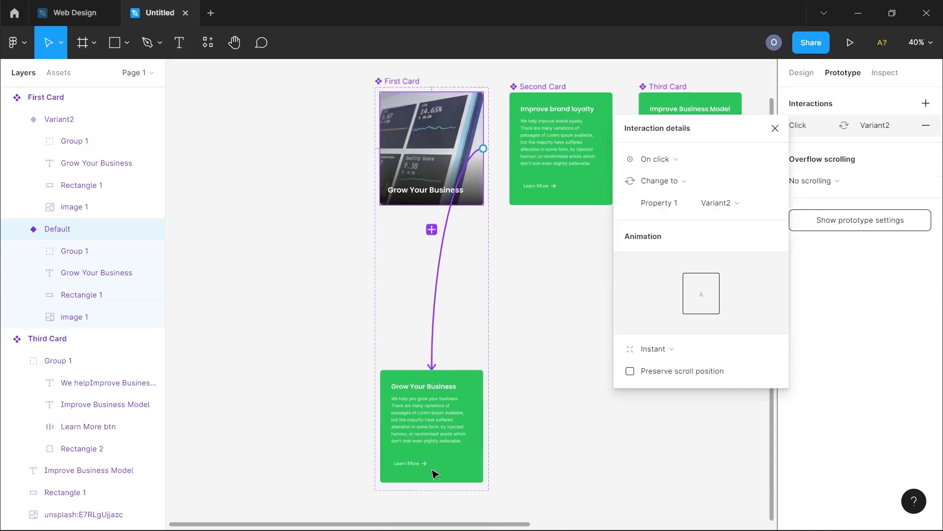
left_click(673, 159)
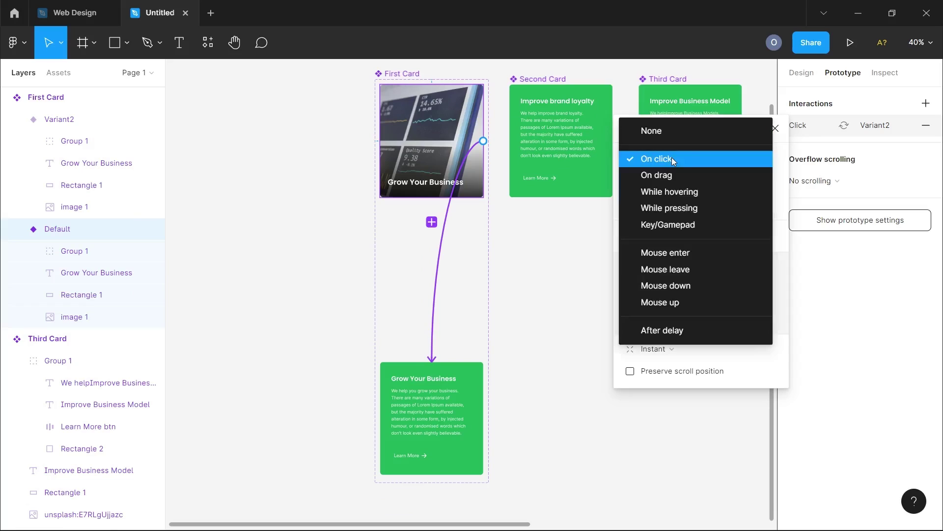
left_click(676, 190)
Set First Card's hover interaction to Smart animate with a duration of 500 ms
left_click(665, 352)
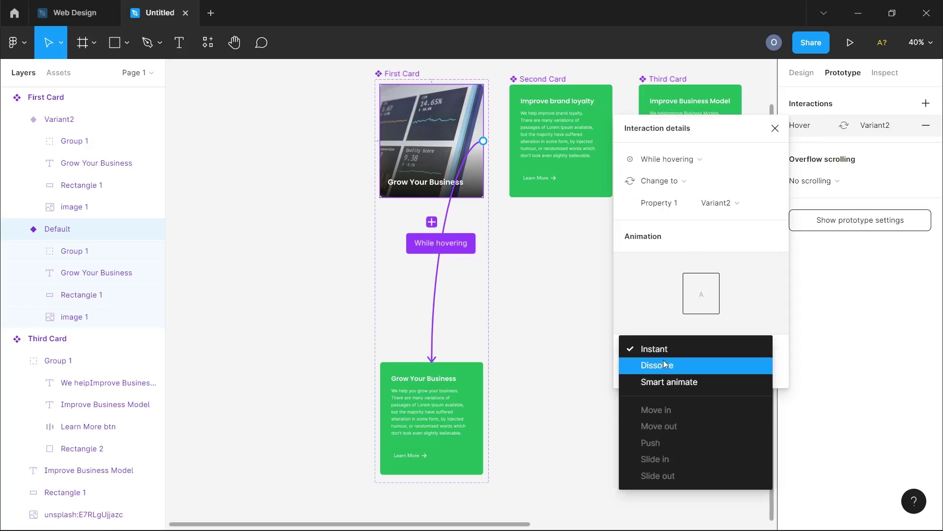
left_click(665, 380)
left_click(732, 378)
double_click(732, 380)
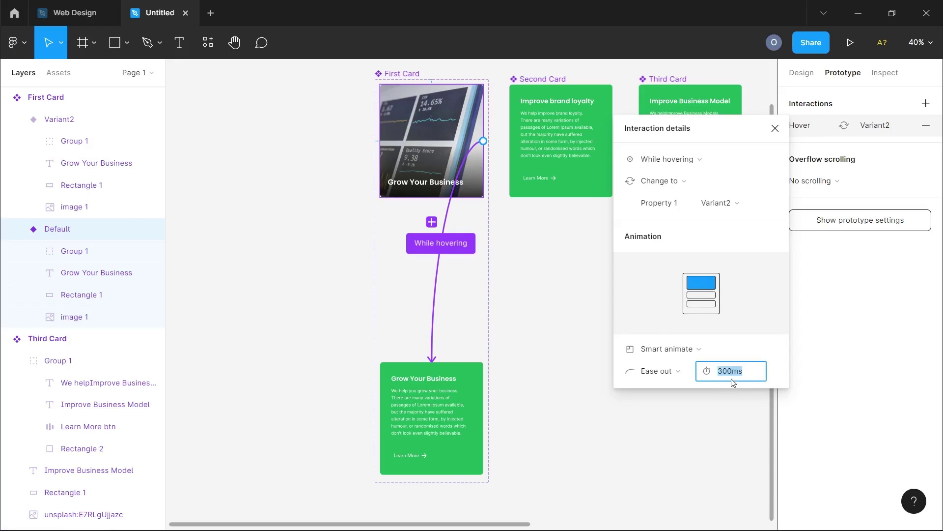
type("700")
key("Return")
left_click(735, 378)
type("500")
key("Return")
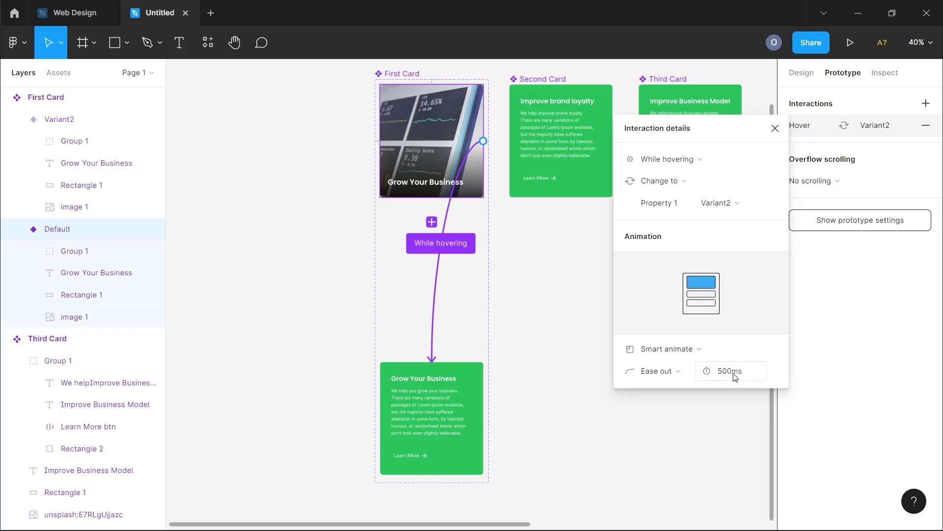
left_click(562, 261)
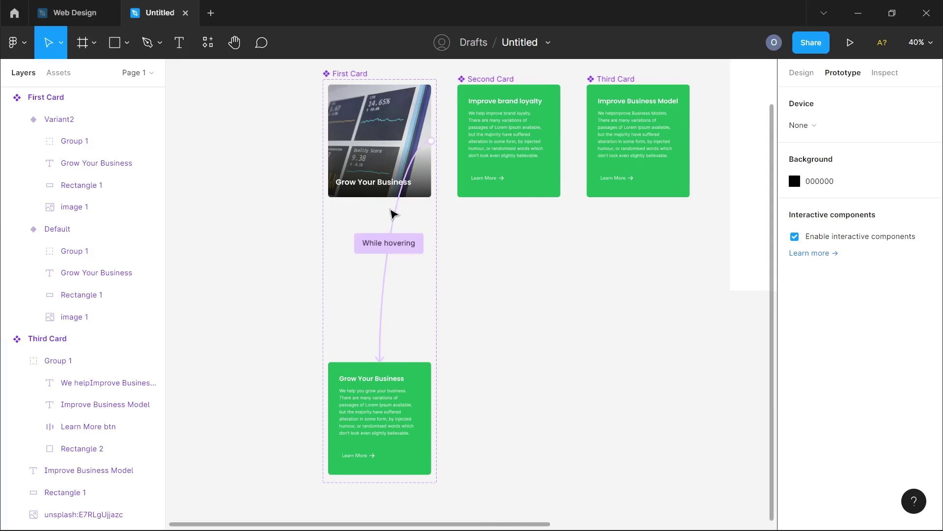
Add a second variant to the Second Card component
scroll(393, 214, "up", 3)
left_click(492, 153)
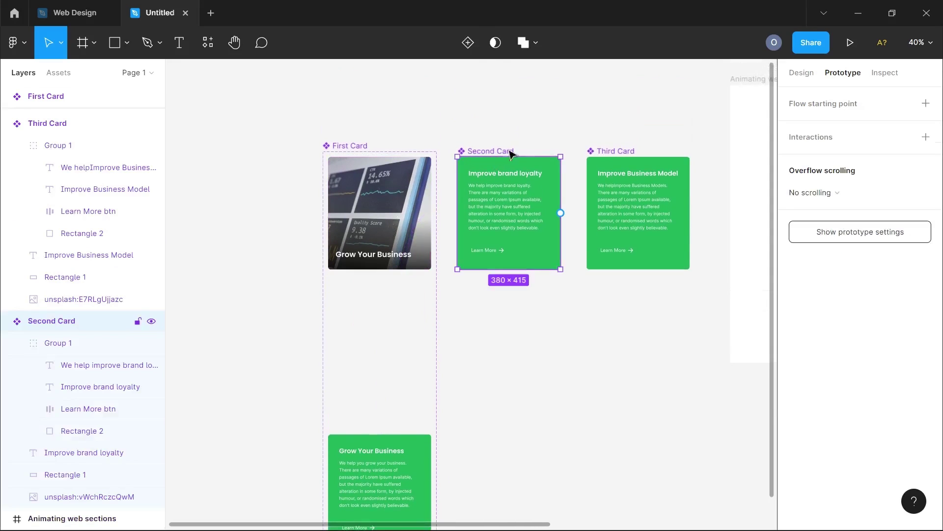
left_click(471, 43)
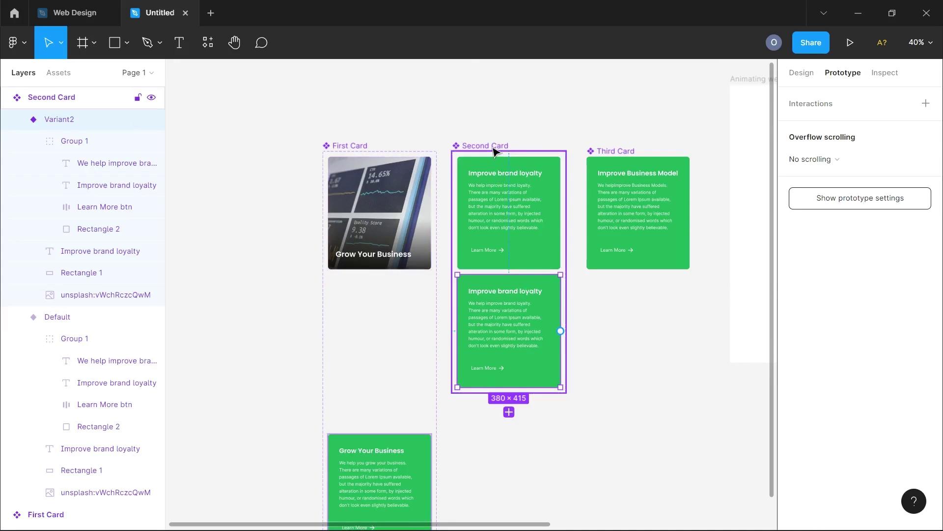
scroll(522, 368, "up", 3, "ctrl")
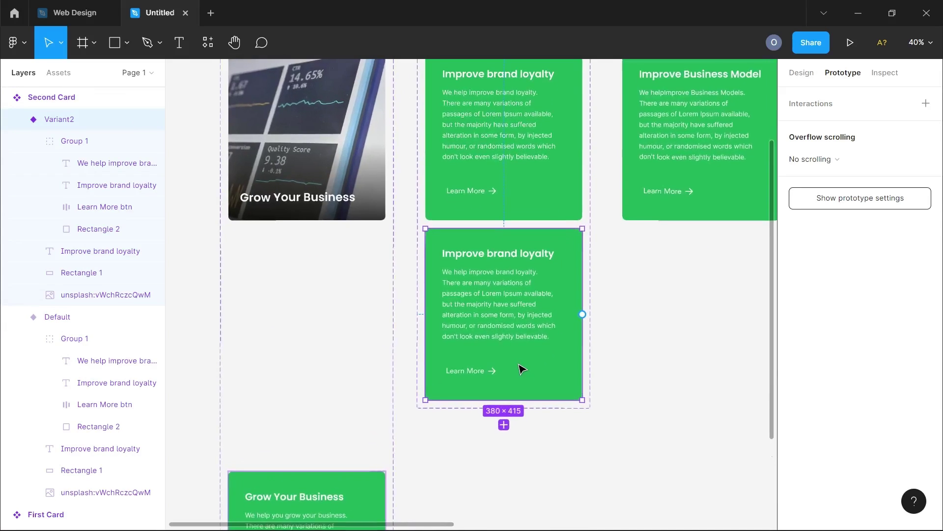
Move the green text group in Second Card's Default variant to X -380, outside the card's left edge
left_click(504, 198)
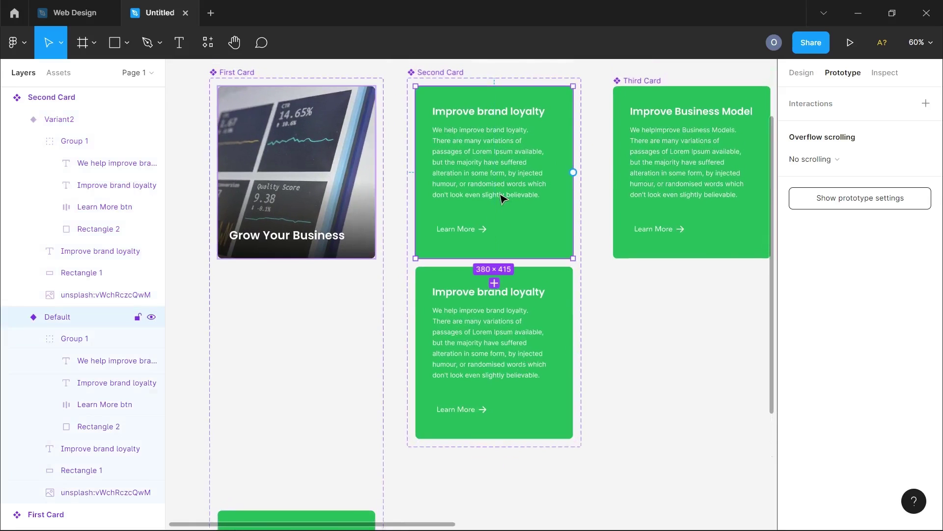
left_click(69, 347)
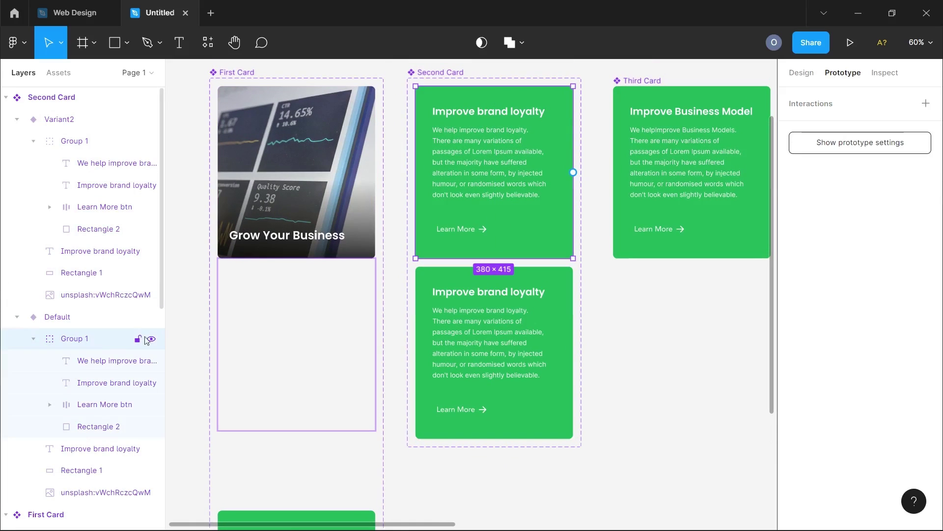
left_click(790, 76)
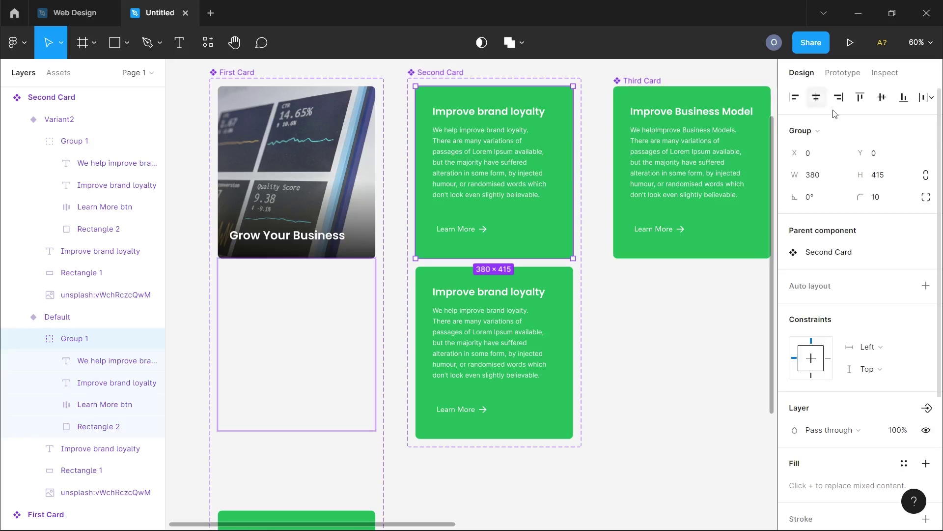
left_click(813, 155)
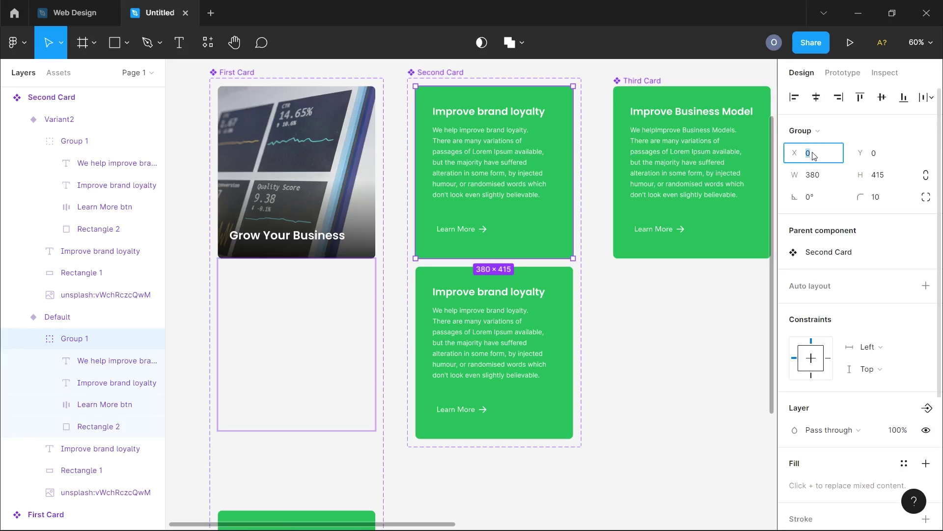
type("380")
key("Return")
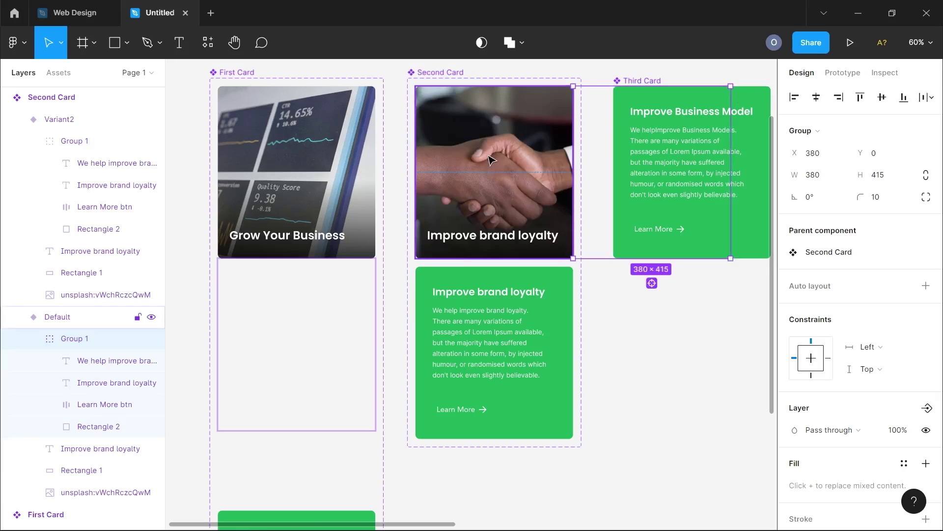
left_click(821, 153)
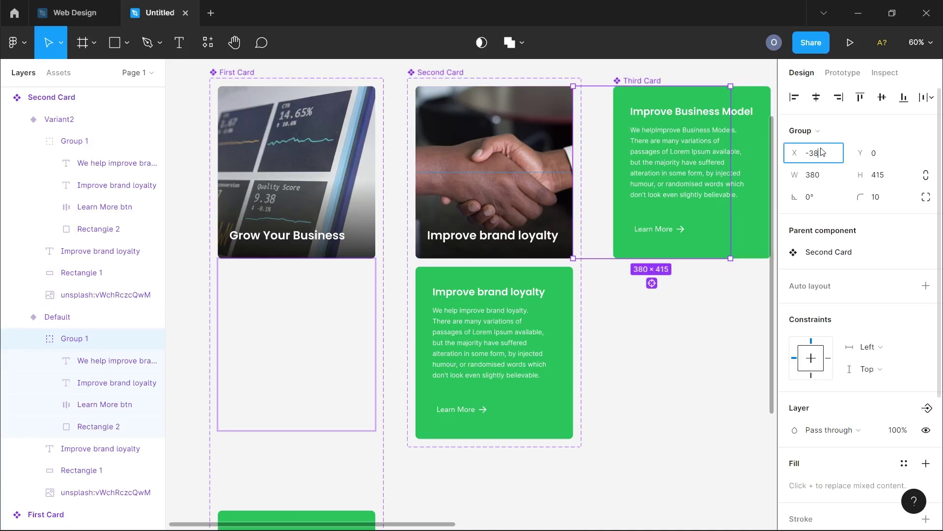
type("-380")
key("Return")
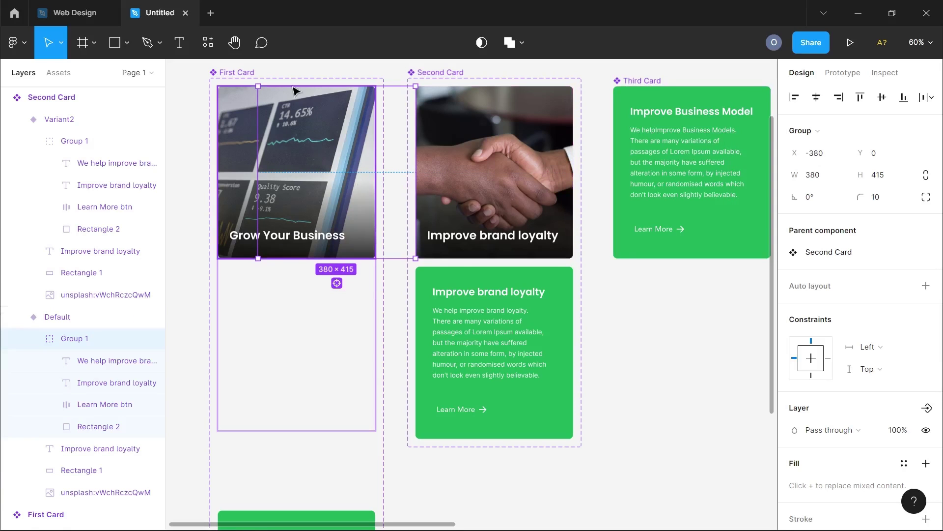
Move the First Card component set left, clear of Second Card's offset green group, and select that group in the Default variant
scroll(289, 161, "down", 3)
scroll(285, 137, "left", 5)
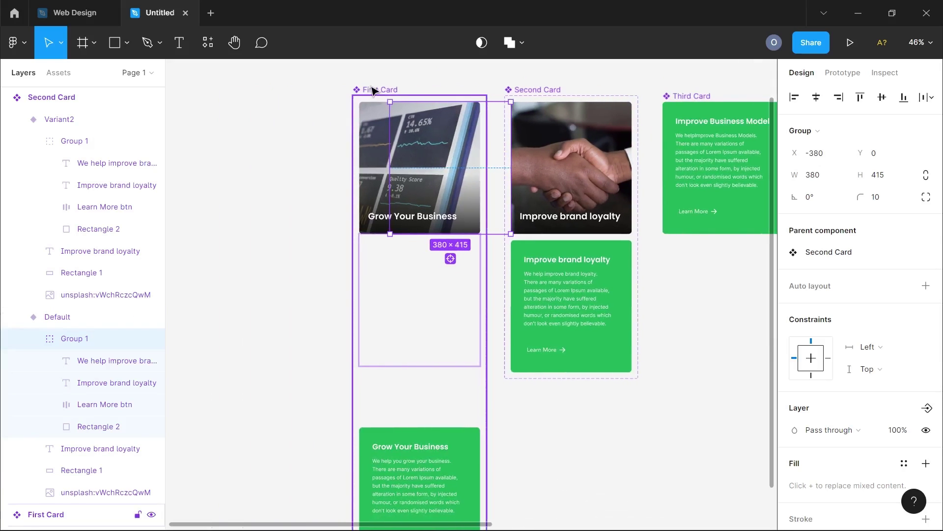
left_click_drag(373, 90, 235, 90)
left_click(570, 167)
double_click(570, 167)
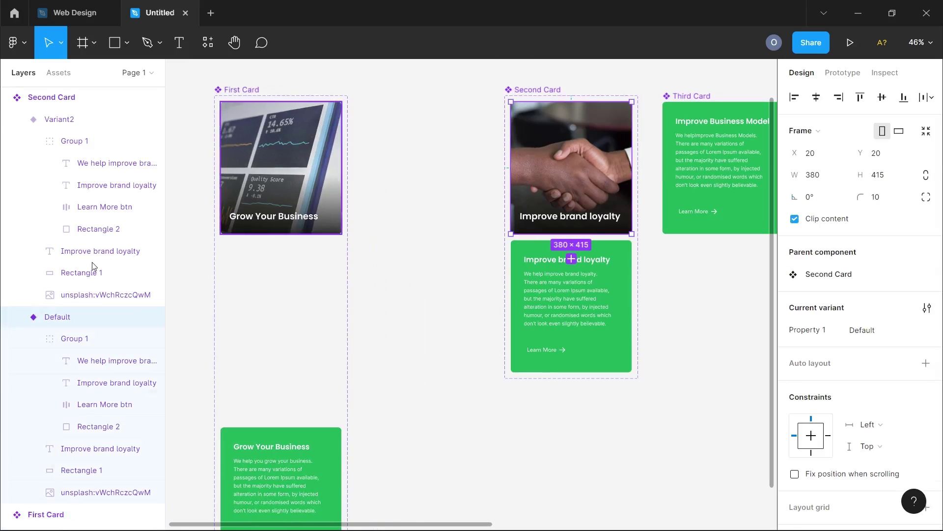
left_click(89, 338)
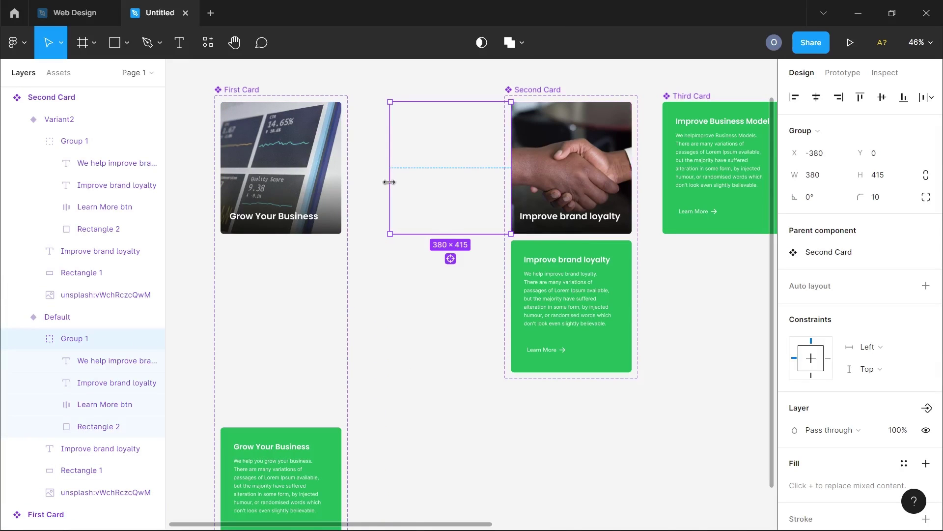
scroll(511, 192, "up", 4)
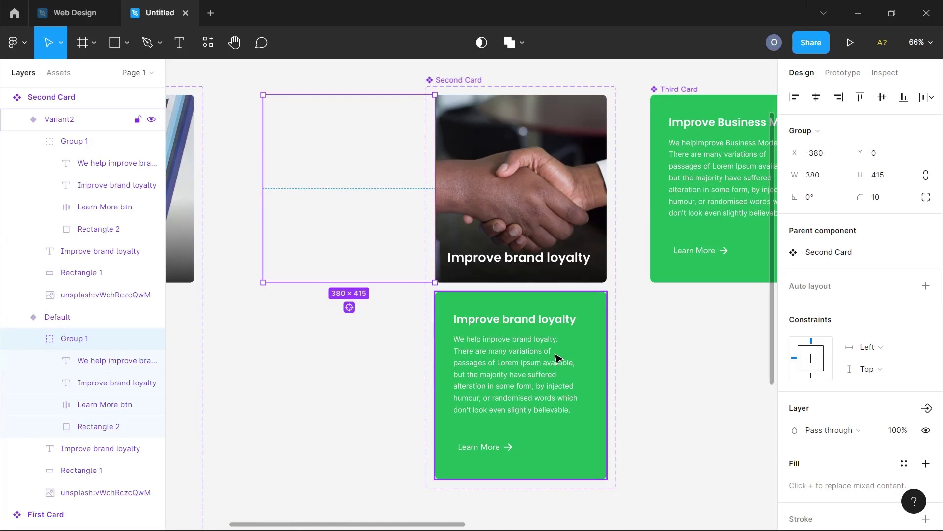
Connect Second Card's Default variant to its Variant2 with a Change to interaction triggered While hovering
scroll(556, 358, "right", 2)
left_click_drag(544, 172, 544, 173)
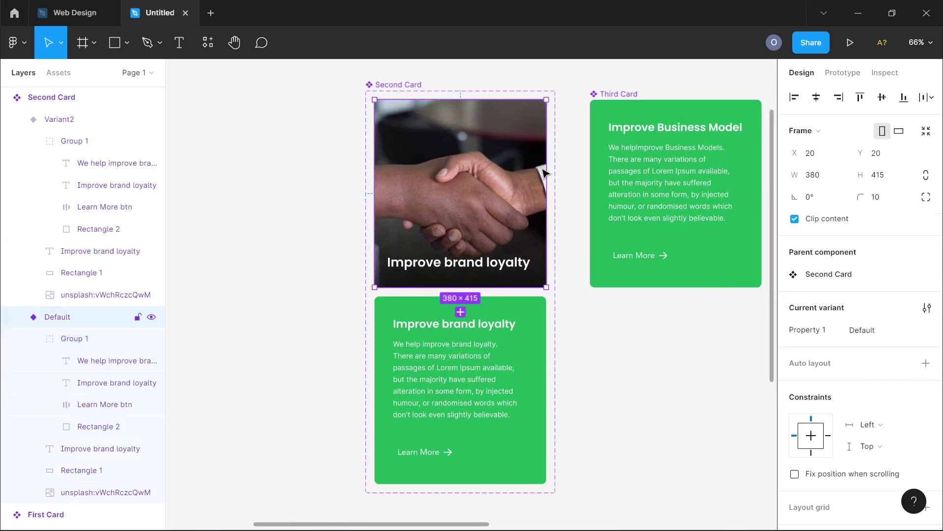
left_click(857, 74)
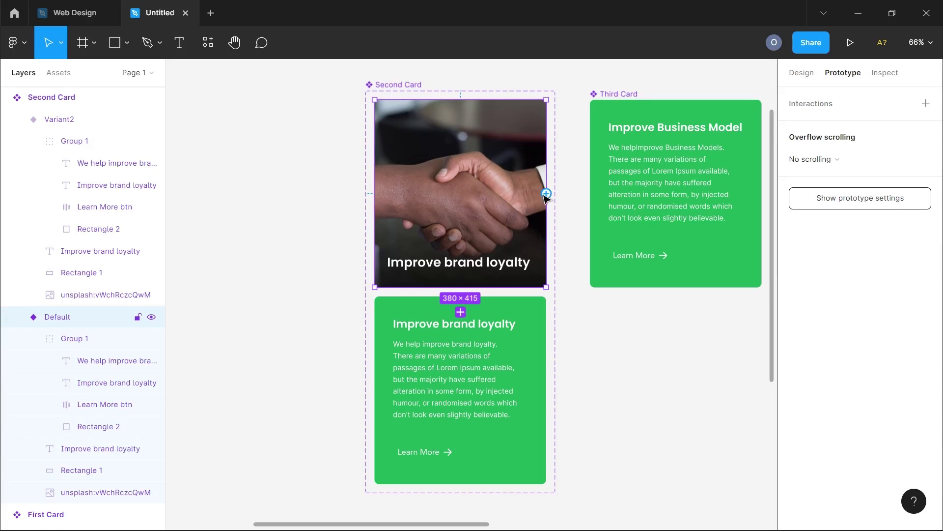
left_click_drag(546, 193, 501, 311)
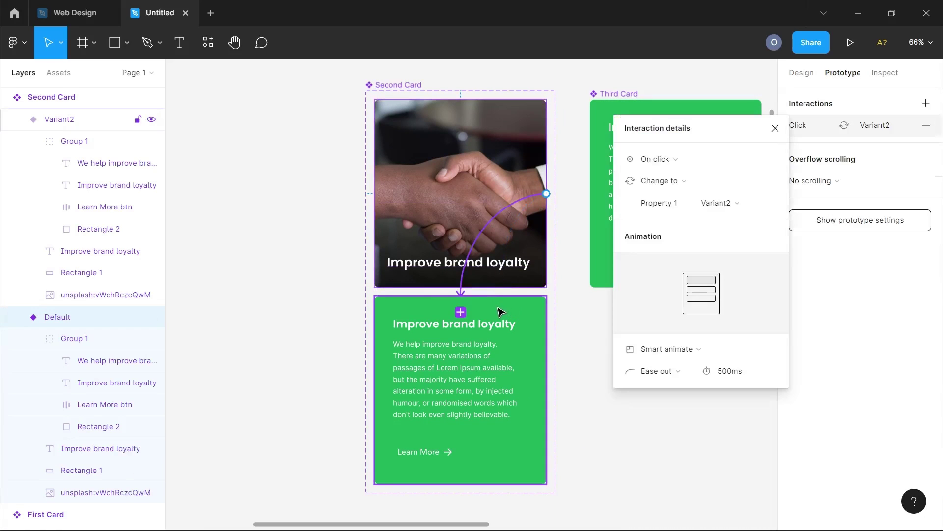
left_click(677, 159)
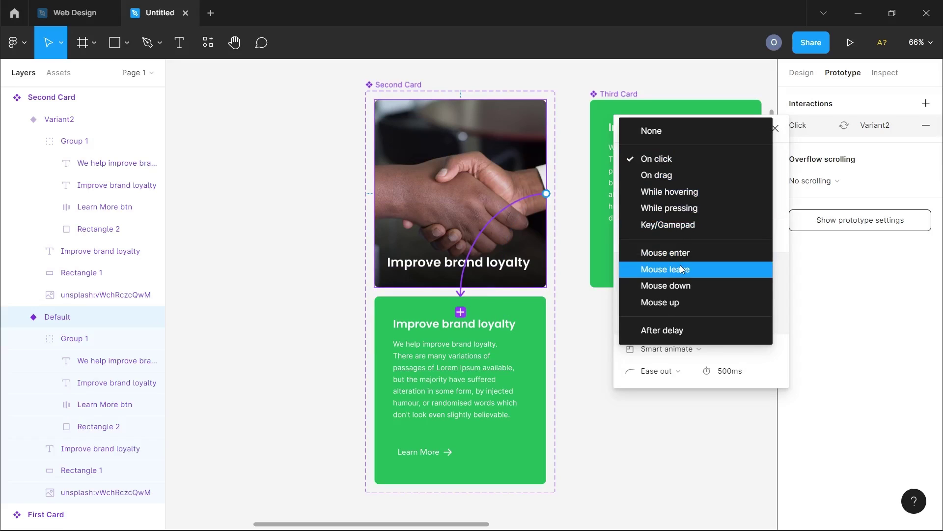
left_click(674, 194)
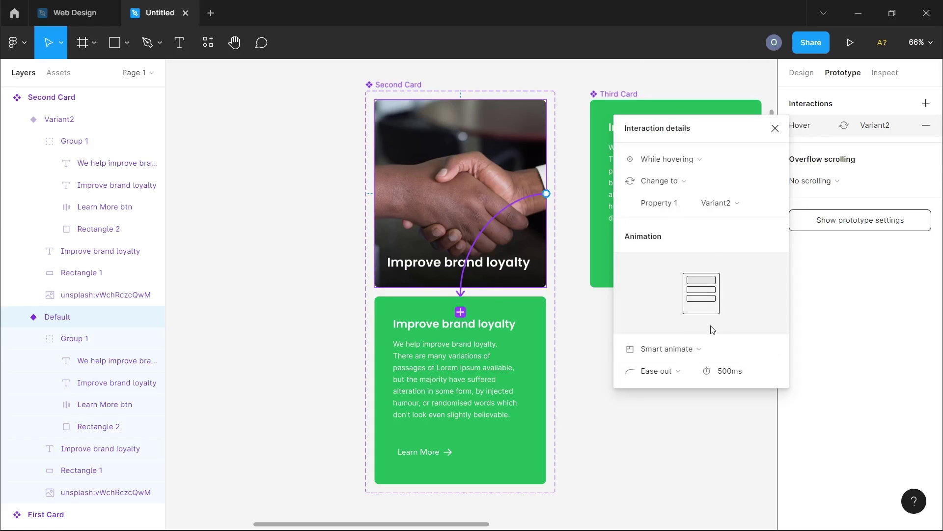
left_click(587, 352)
left_click(460, 202)
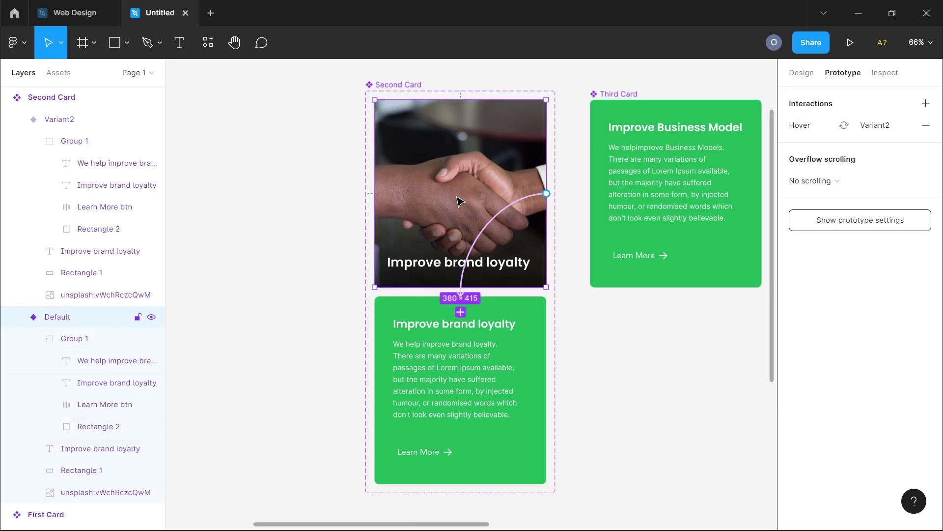
Add a second variant to the Third Card component
left_click(801, 72)
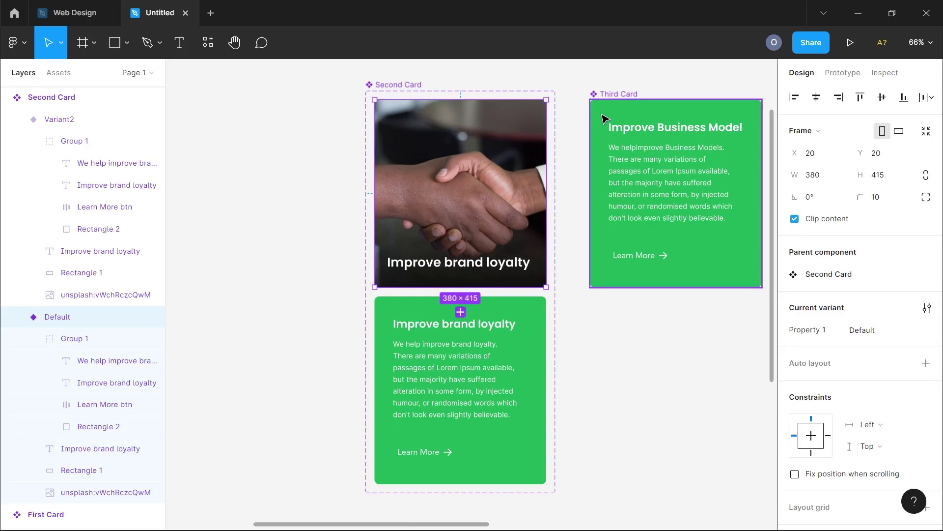
scroll(605, 123, "right", 5)
left_click(440, 94)
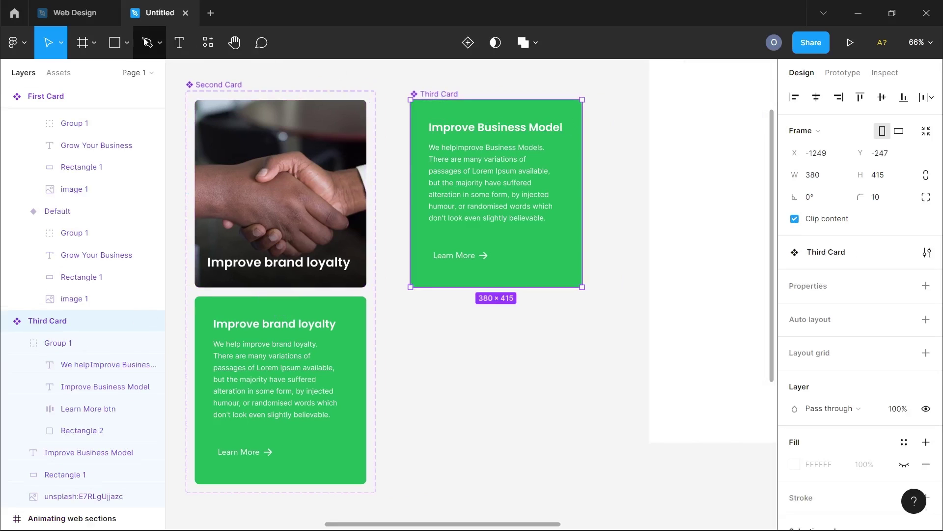
left_click(468, 42)
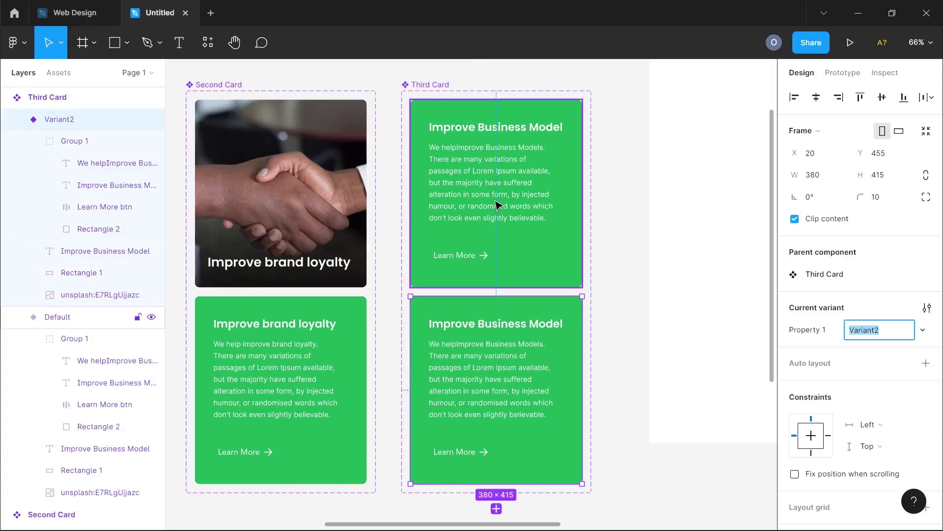
Move the green text group in Third Card's Default variant to Y -415, above the card's upper edge
left_click(74, 339)
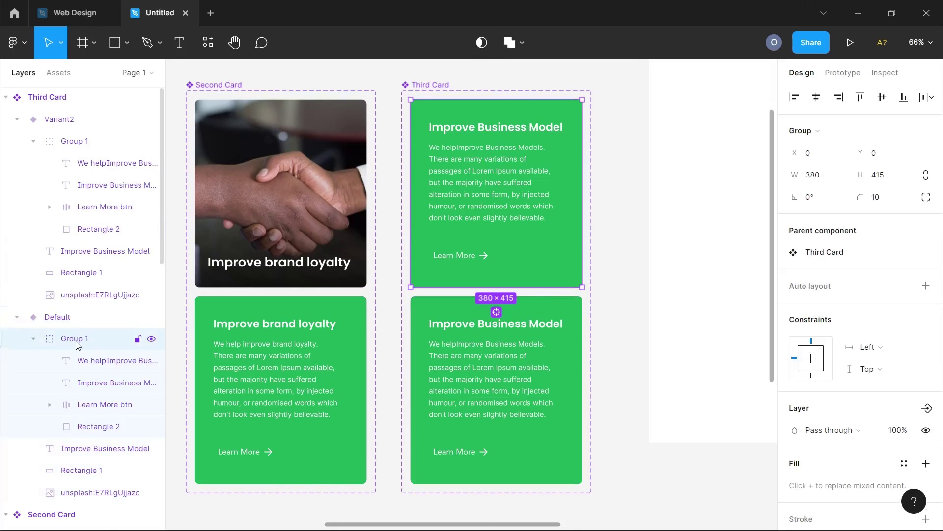
left_click(33, 339)
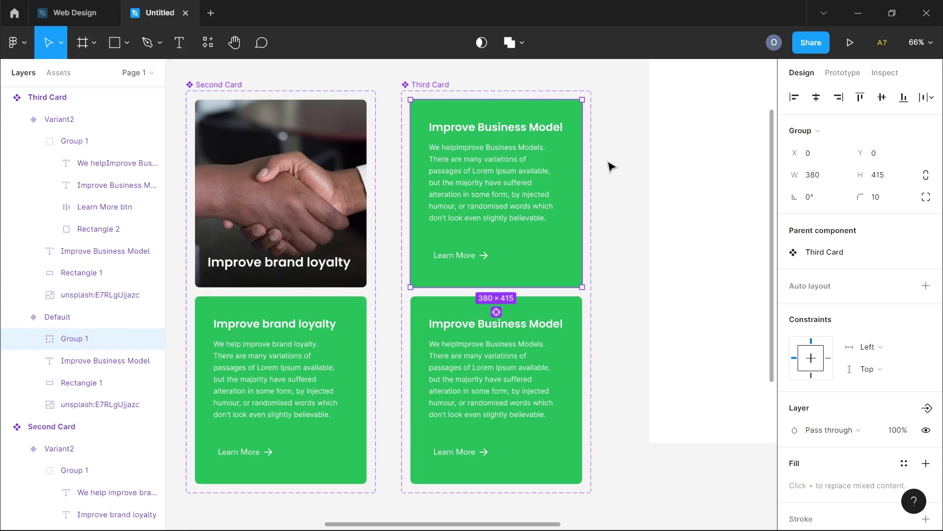
left_click(880, 154)
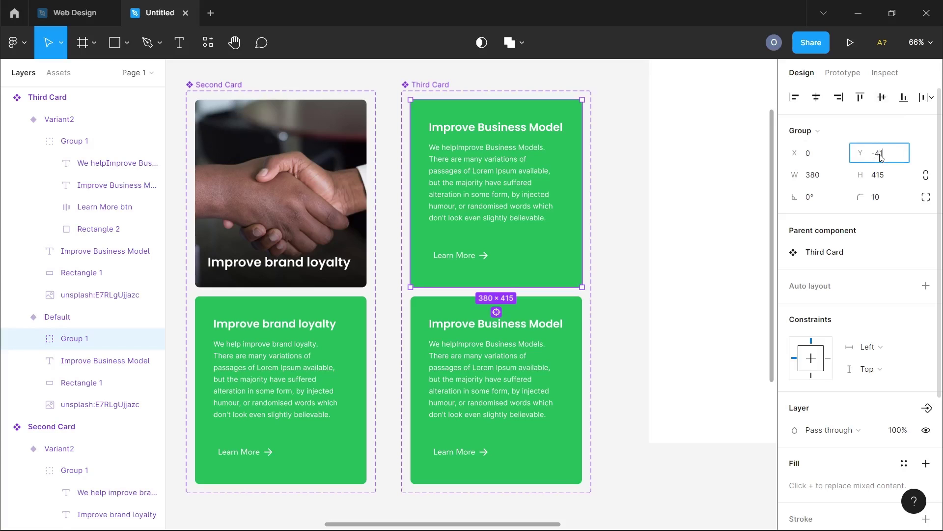
type("-415")
key("Return")
scroll(609, 120, "up", 5)
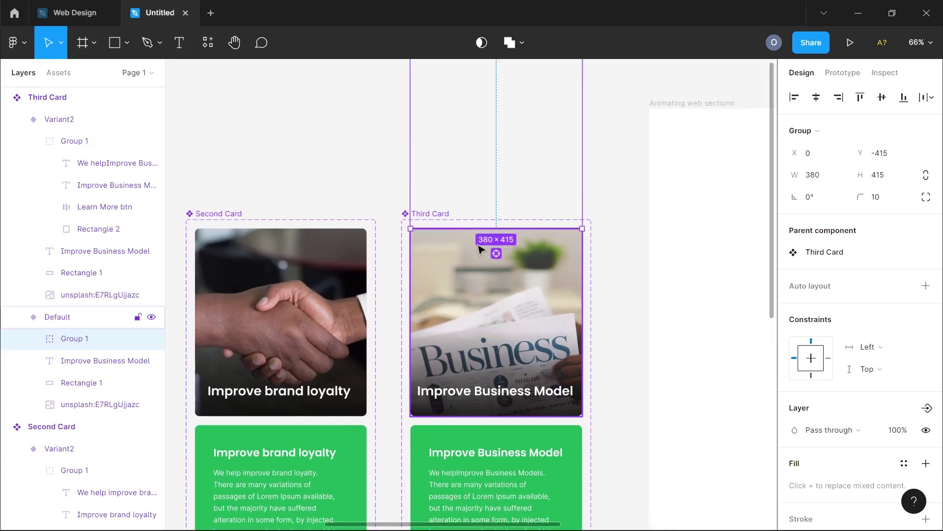
scroll(490, 450, "down", 5)
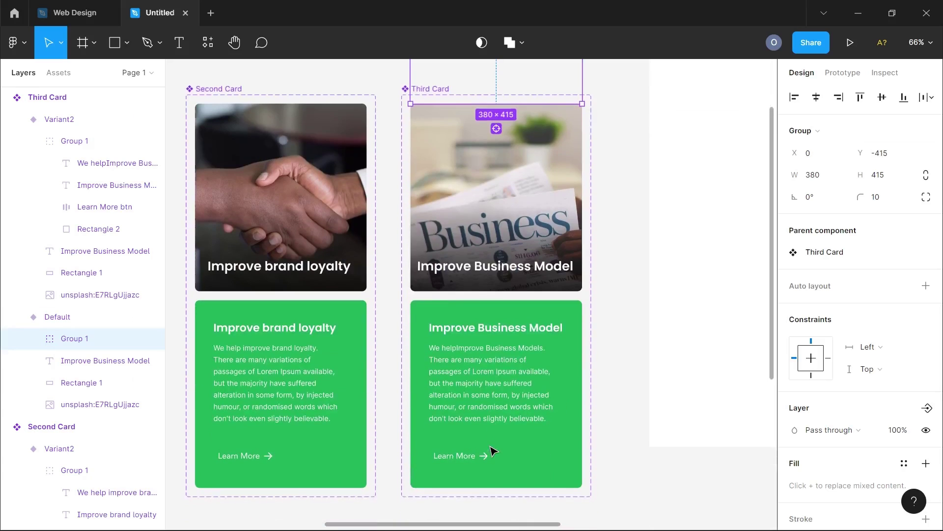
Connect Third Card's Default variant to its Variant2 with a Change to interaction triggered While hovering
left_click(477, 186)
left_click(843, 73)
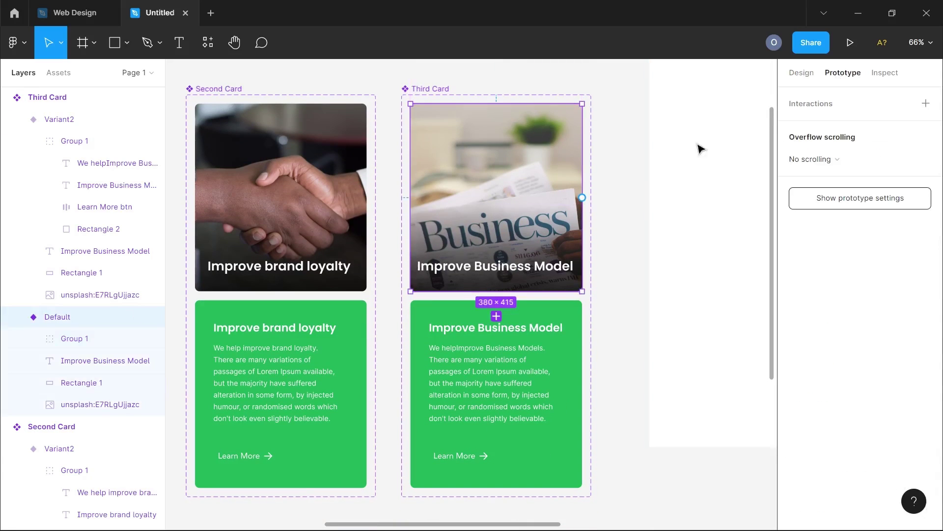
left_click_drag(582, 197, 546, 313)
left_click(663, 162)
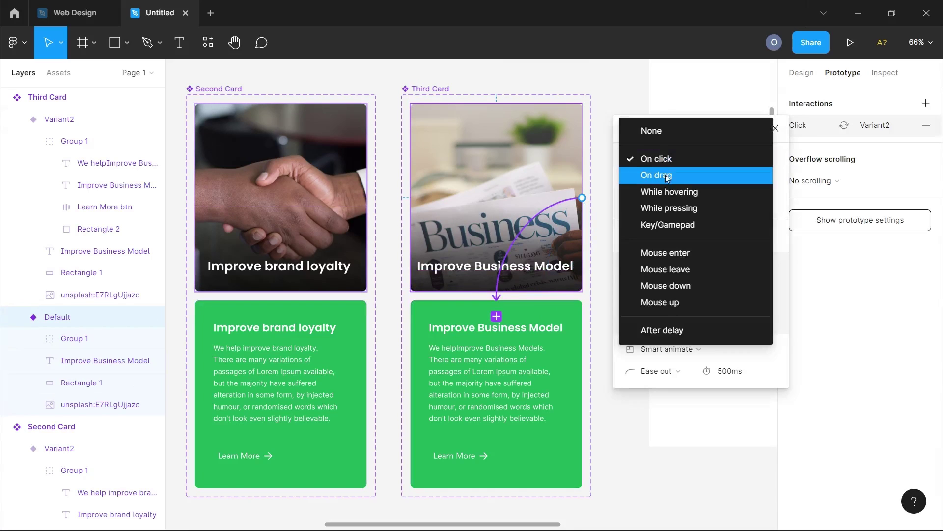
left_click(660, 195)
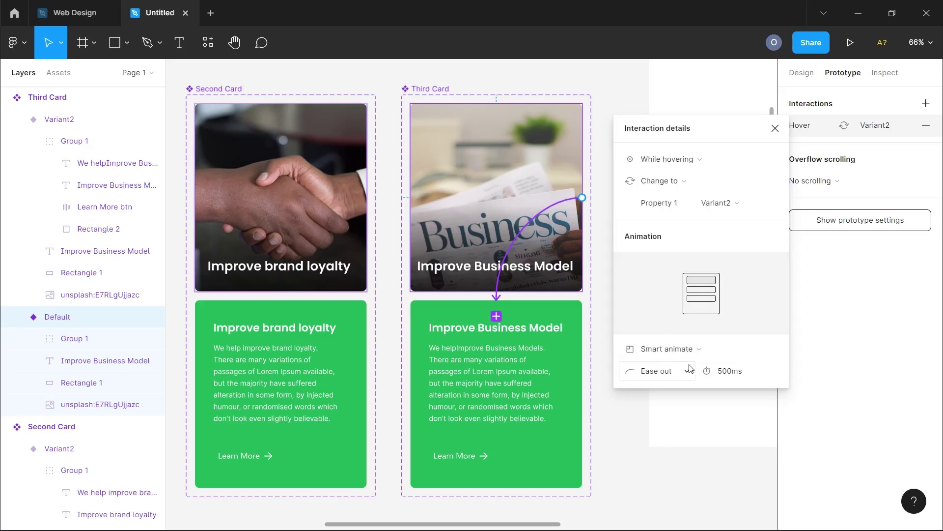
left_click(775, 128)
Return to the design settings and select First Card's Default variant, with all three cards and the Animating web sections frame in view
scroll(775, 128, "down", 5)
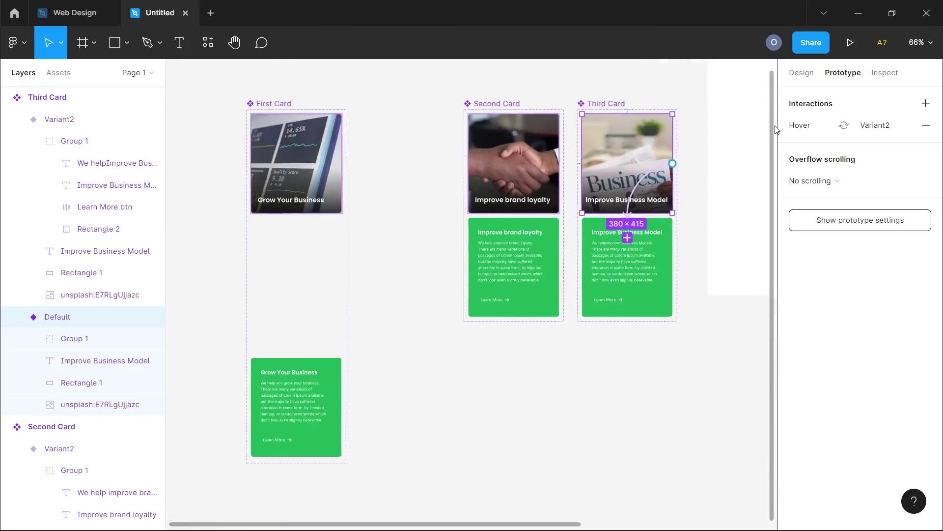
scroll(775, 99, "right", 2)
left_click(801, 73)
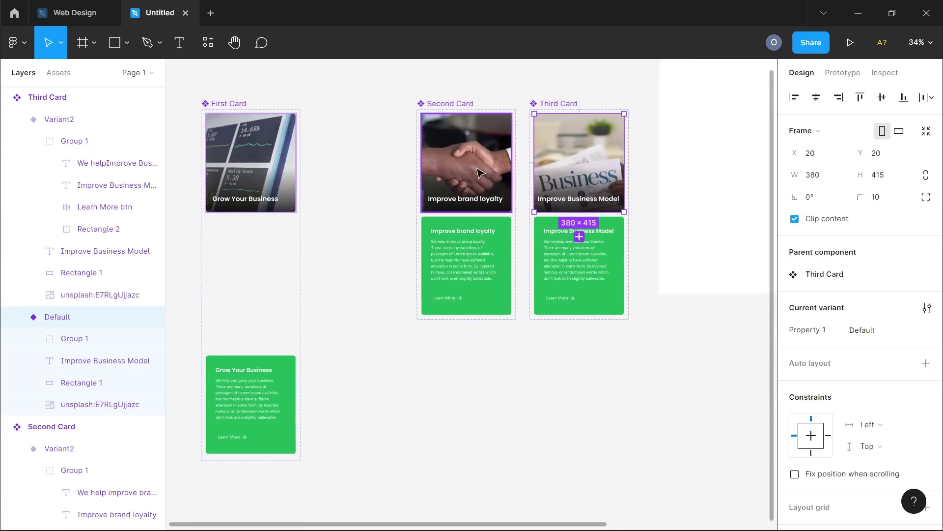
scroll(492, 196, "down", 3)
scroll(344, 172, "right", 2)
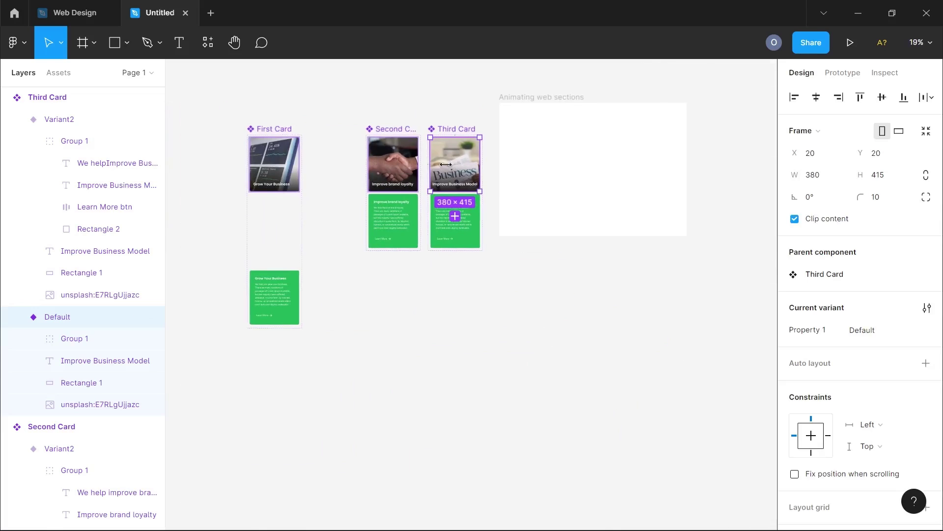
left_click(284, 158)
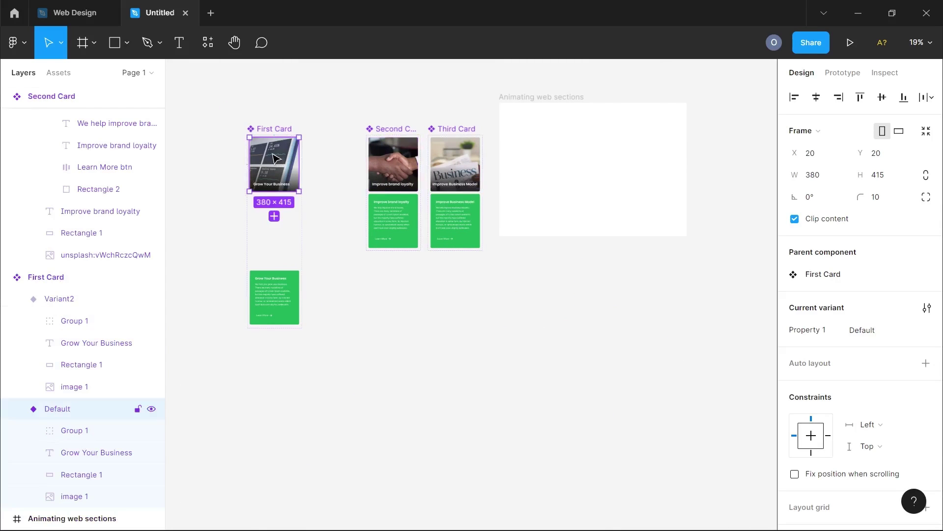
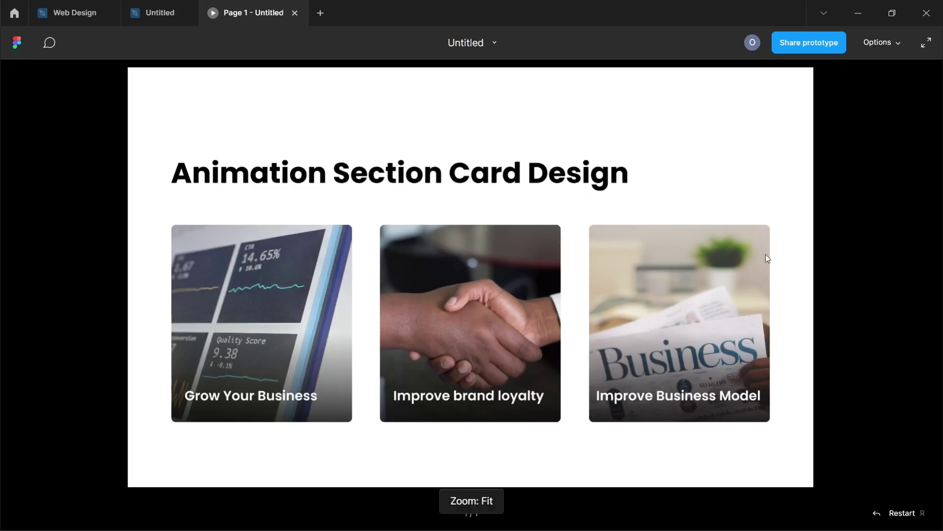
Test the hover animations of all three cards in the prototype preview
mouse_move(713, 270)
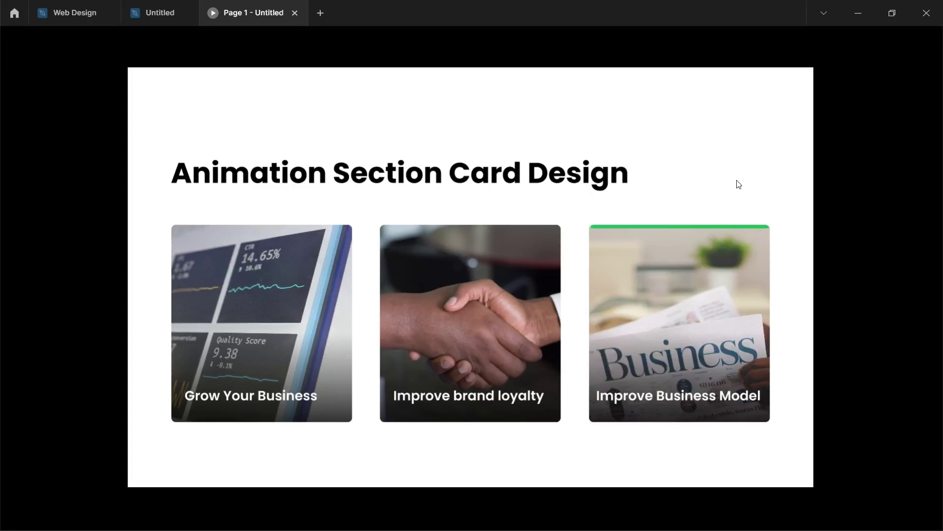
mouse_move(485, 265)
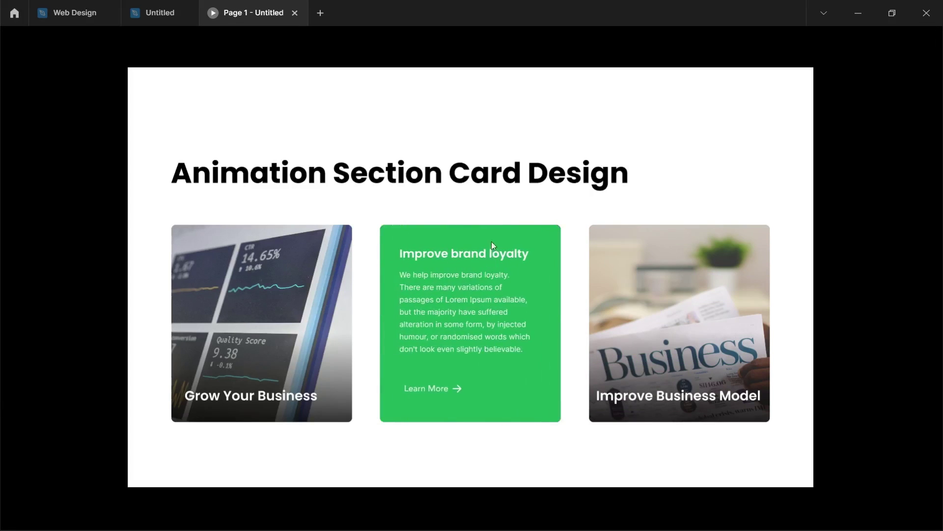
mouse_move(498, 338)
mouse_move(303, 321)
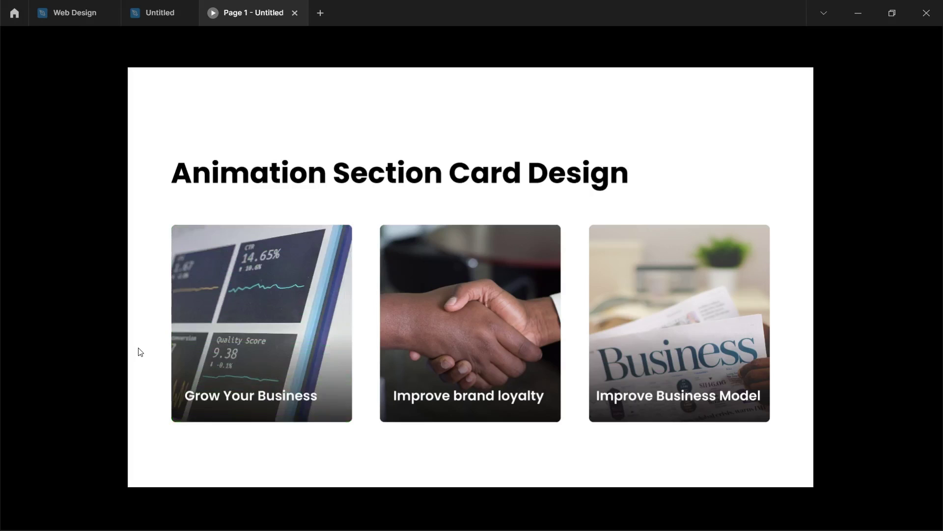
mouse_move(476, 362)
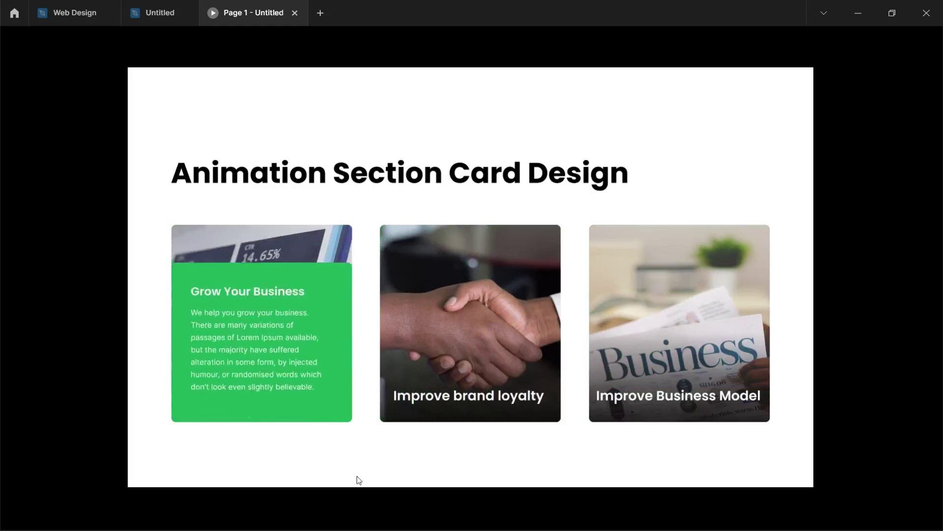
Copy the three-card row from the Animating web sections frame and switch to the Web Design file's Landing Page
left_click(152, 10)
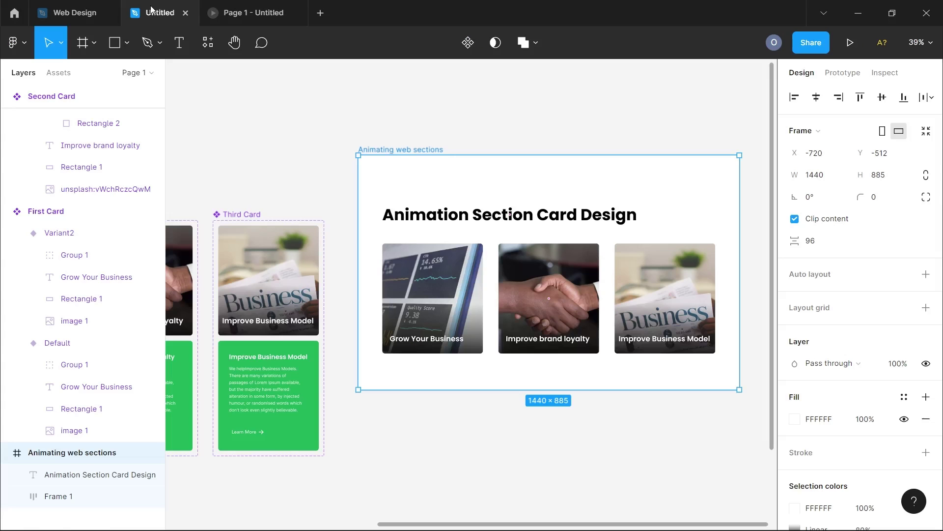
left_click(516, 340)
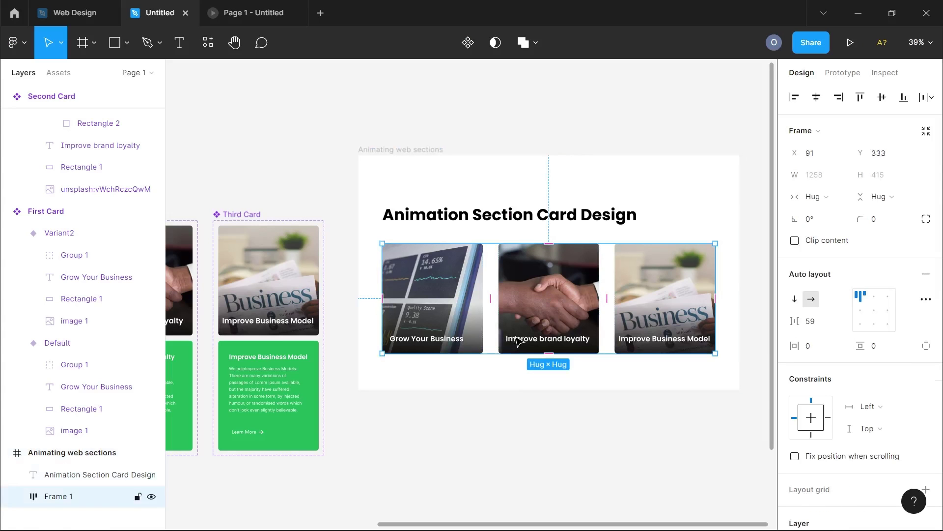
left_click(87, 21)
scroll(428, 335, "down", 5, "ctrl")
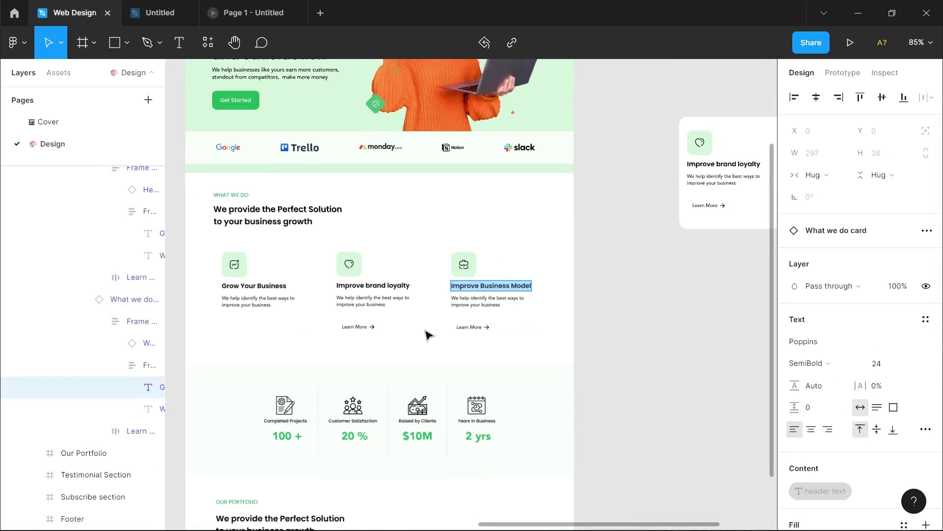
scroll(676, 328, "left", 3)
left_click(676, 327)
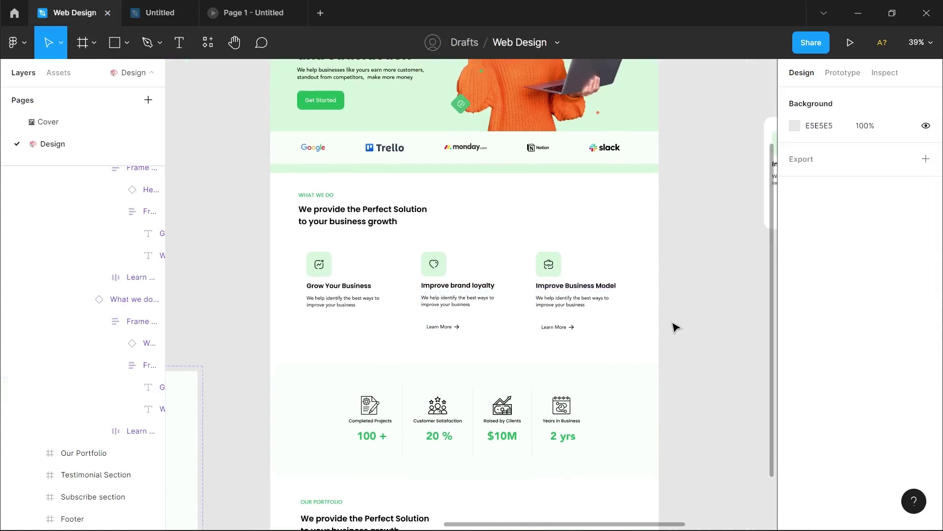
scroll(674, 327, "right", 3)
scroll(674, 326, "down", 5, "ctrl")
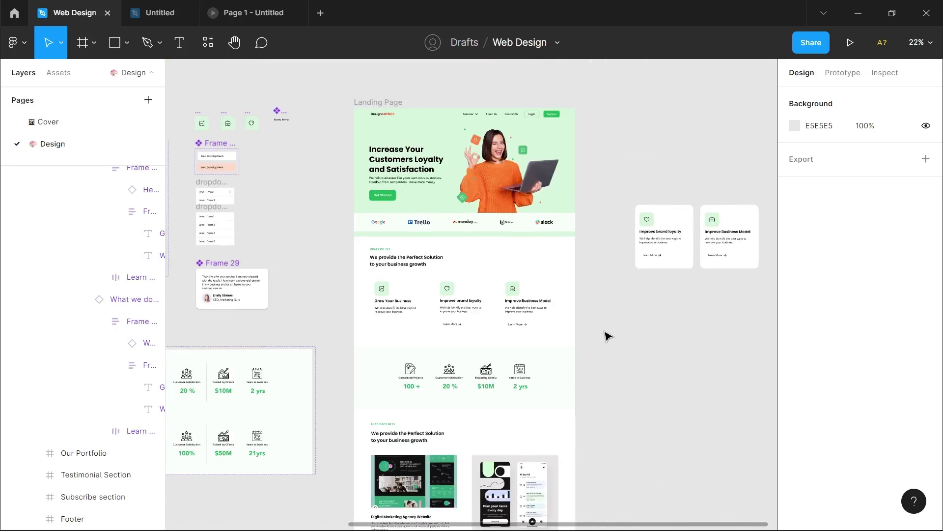
Duplicate the What we do section's card row, Frame 21, onto the empty canvas beside the Landing Page
left_click(407, 308)
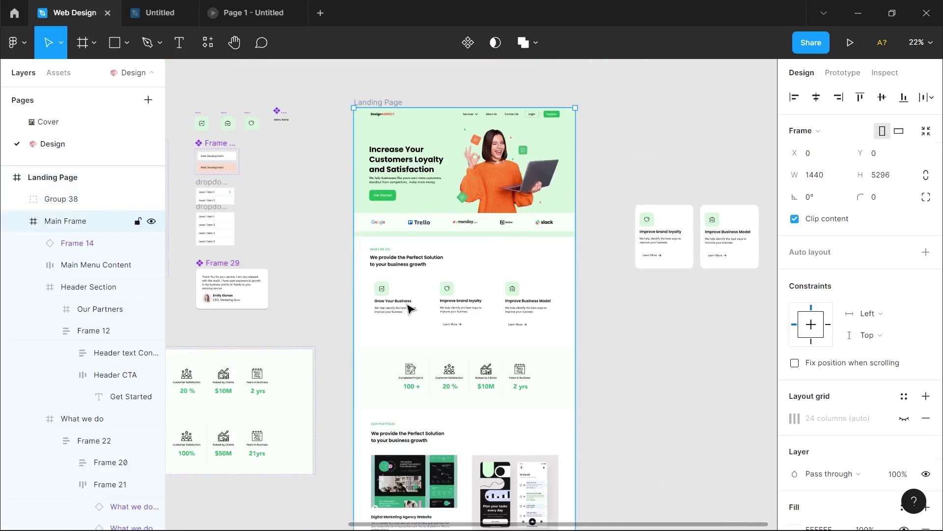
double_click(408, 308)
double_click(408, 308)
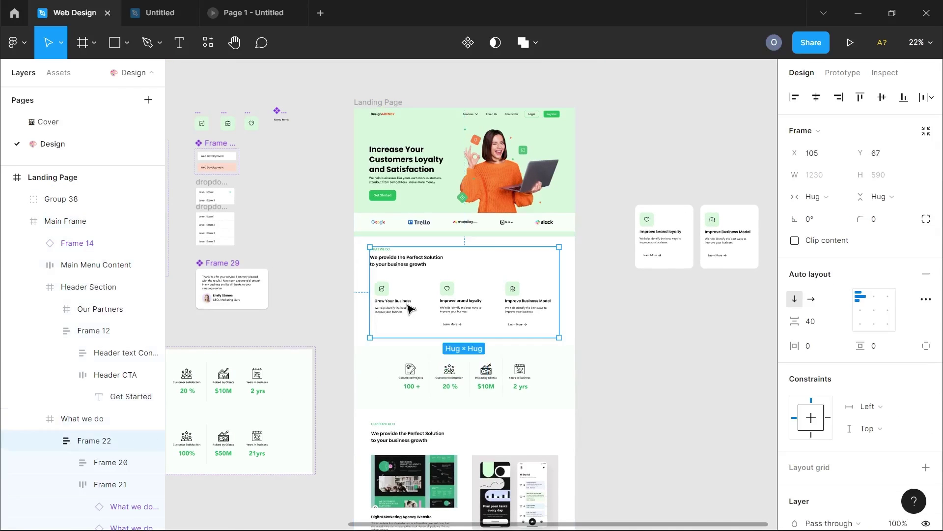
double_click(407, 308)
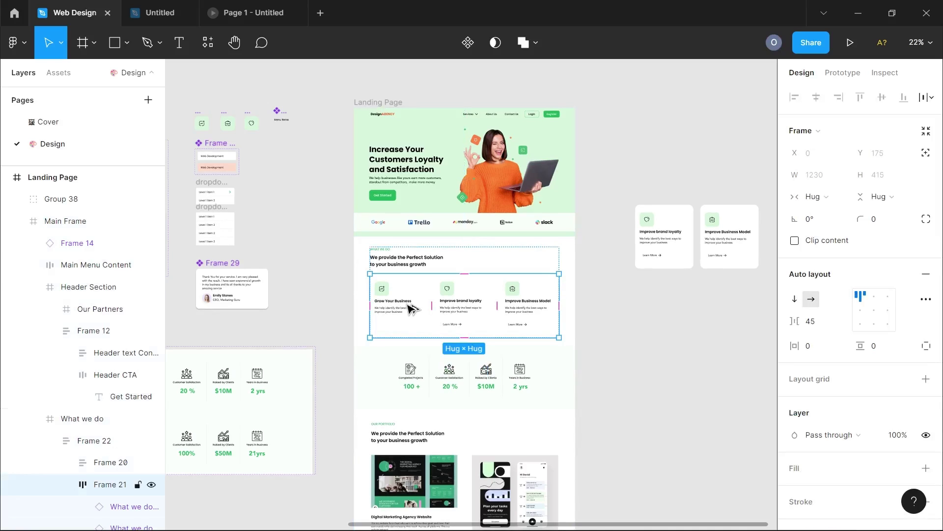
left_click_drag(413, 308, 684, 332)
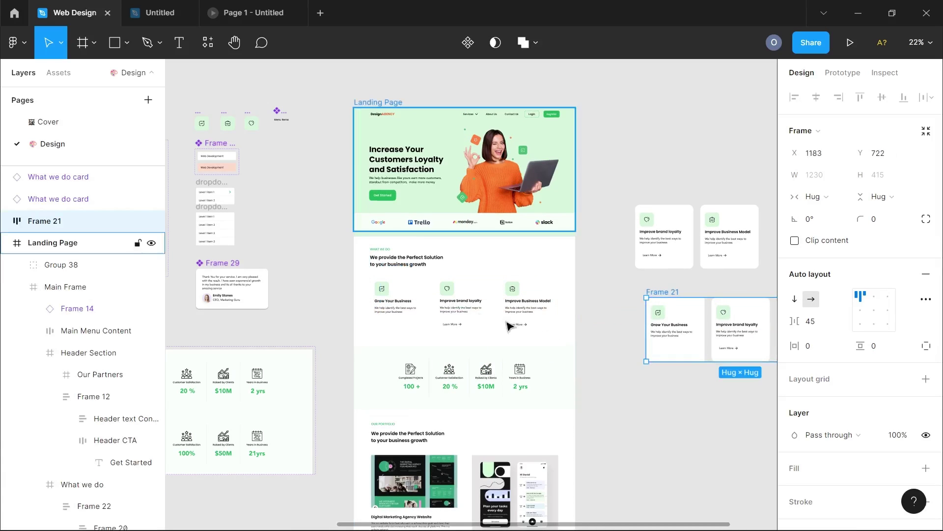
Replace the original card row in the Landing Page's What we do section with the copied animated card row using Paste to replace
left_click(476, 316)
double_click(477, 317)
double_click(478, 318)
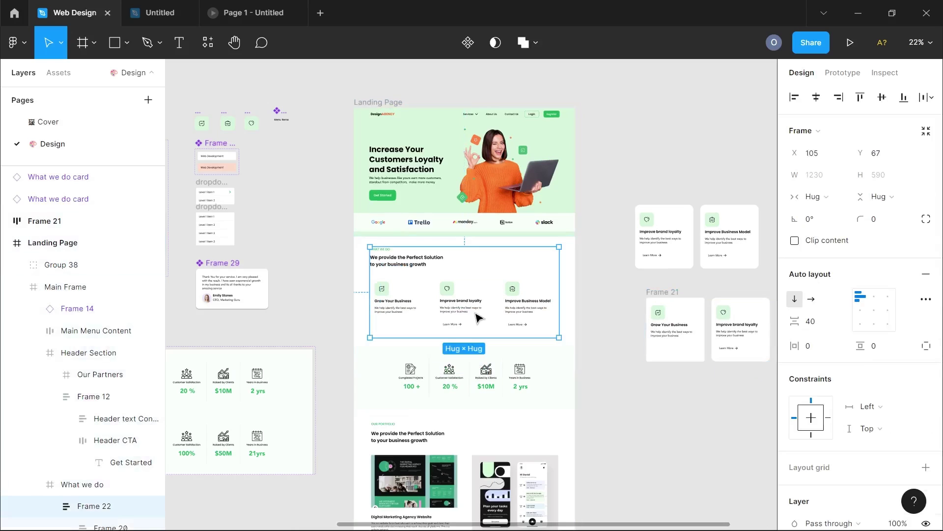
double_click(476, 315)
right_click(467, 317)
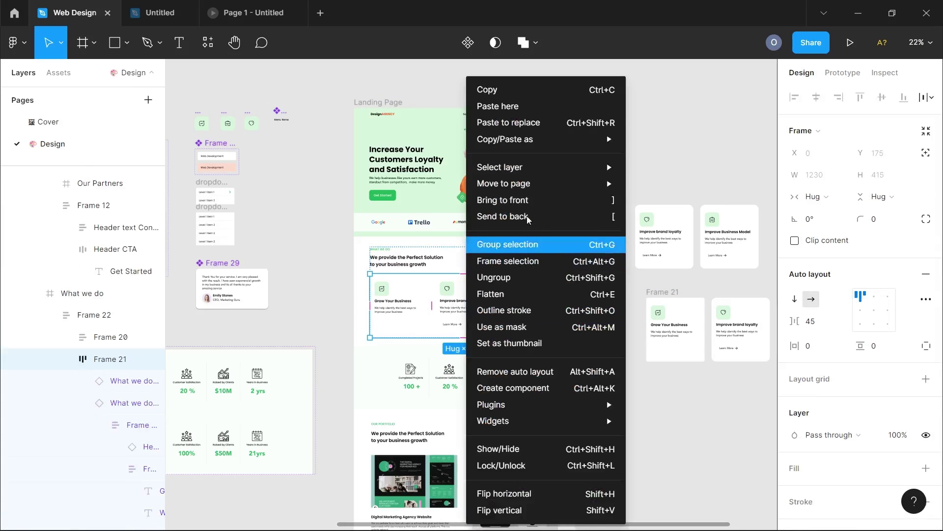
mouse_move(507, 139)
left_click(508, 123)
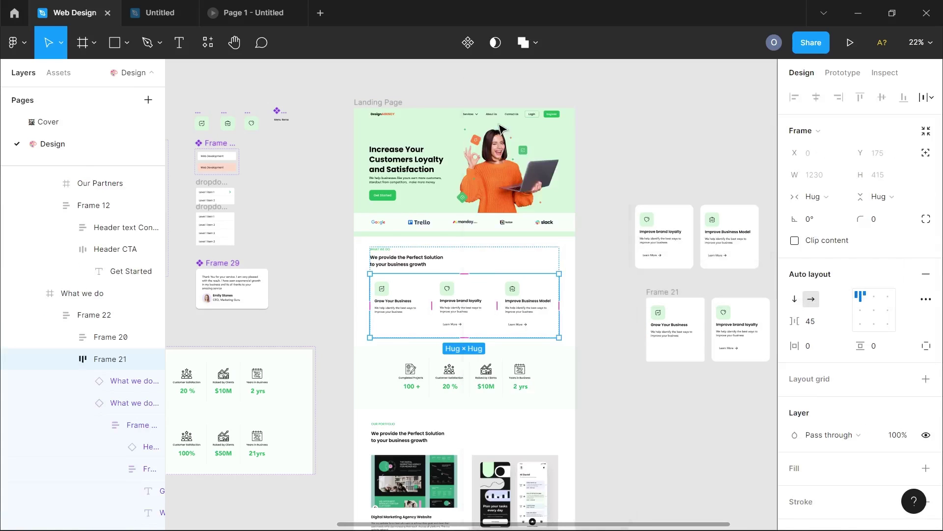
left_click(596, 129)
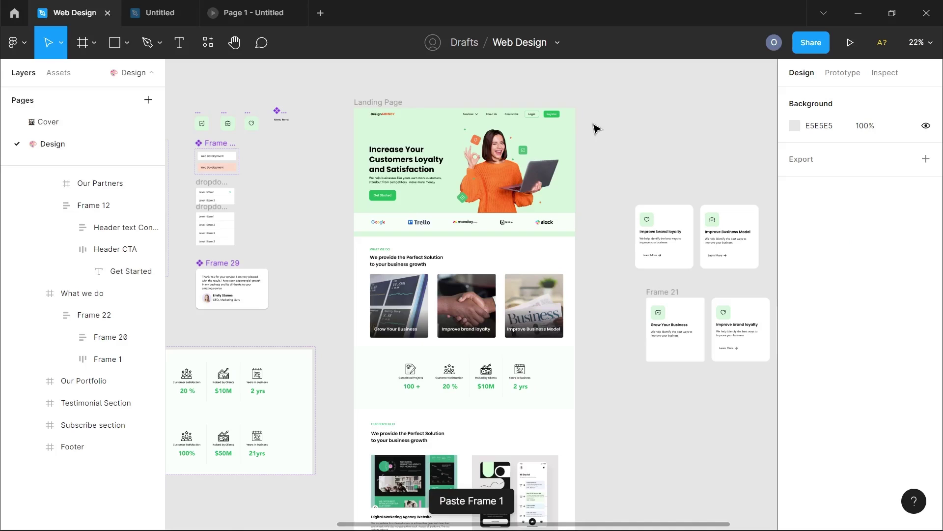
Present the Landing Page prototype and examine the animated cards in its What we do section
left_click(396, 101)
left_click(851, 43)
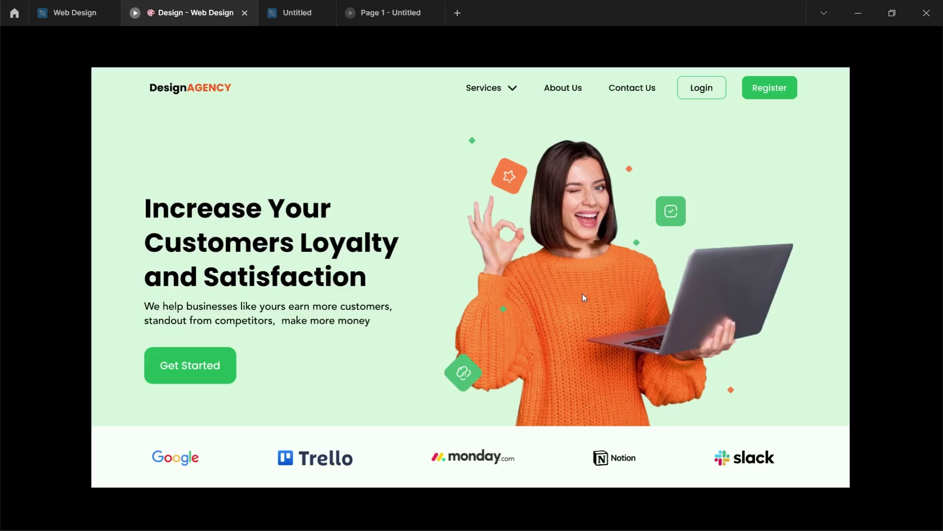
scroll(584, 298, "down", 10)
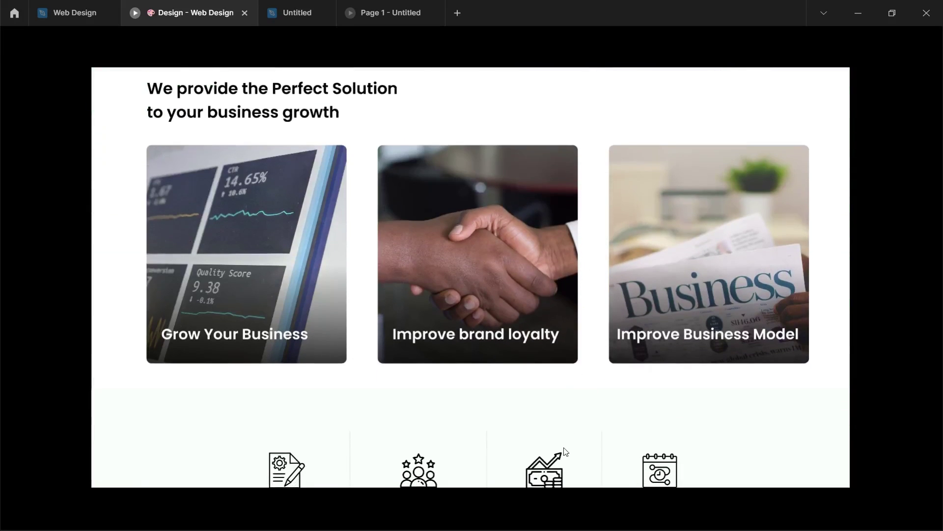
scroll(565, 450, "up", 1)
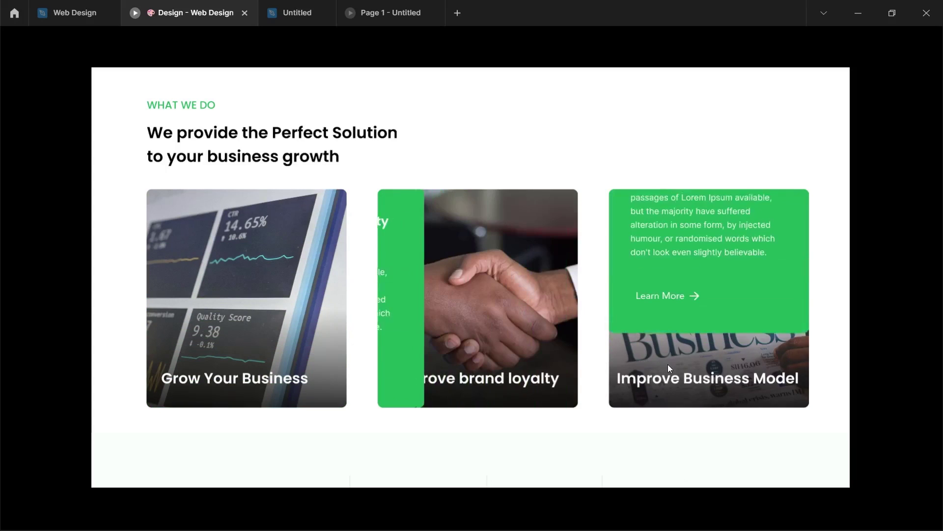
scroll(588, 454, "down", 3)
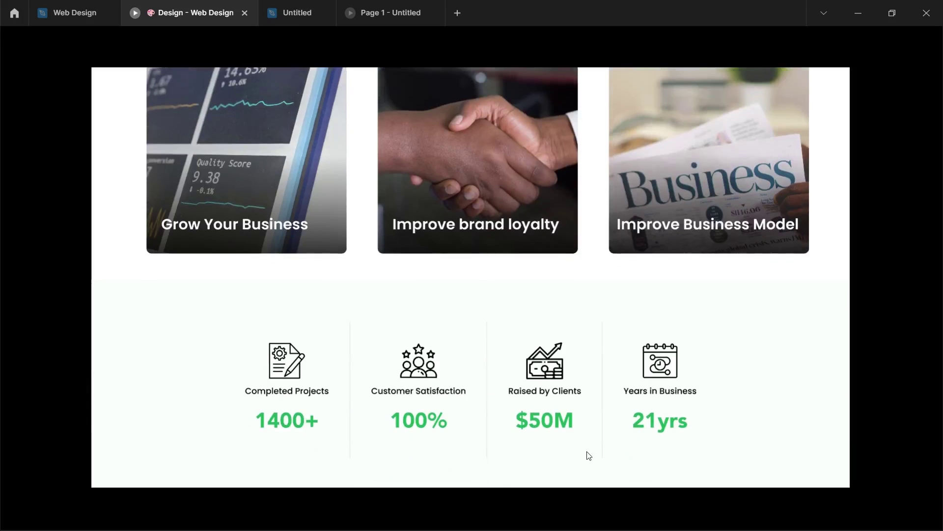
scroll(589, 454, "up", 8)
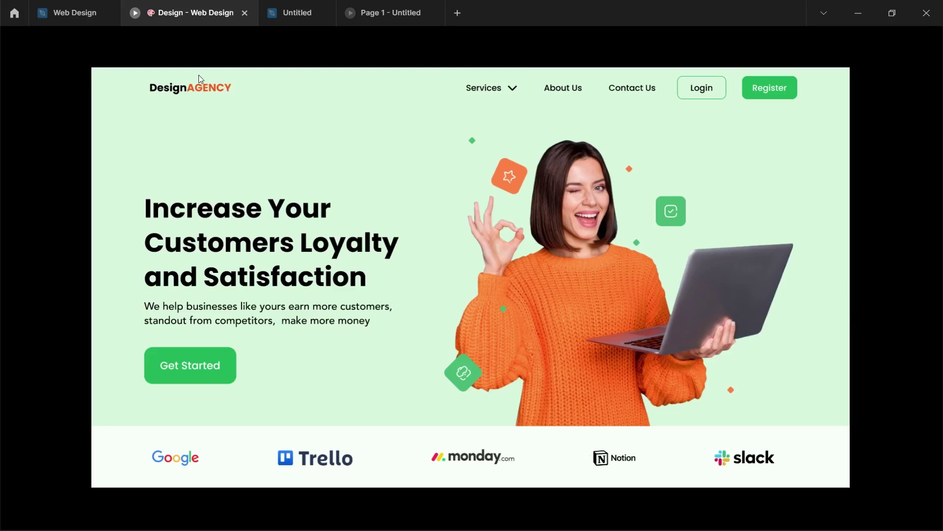
scroll(247, 218, "down", 1)
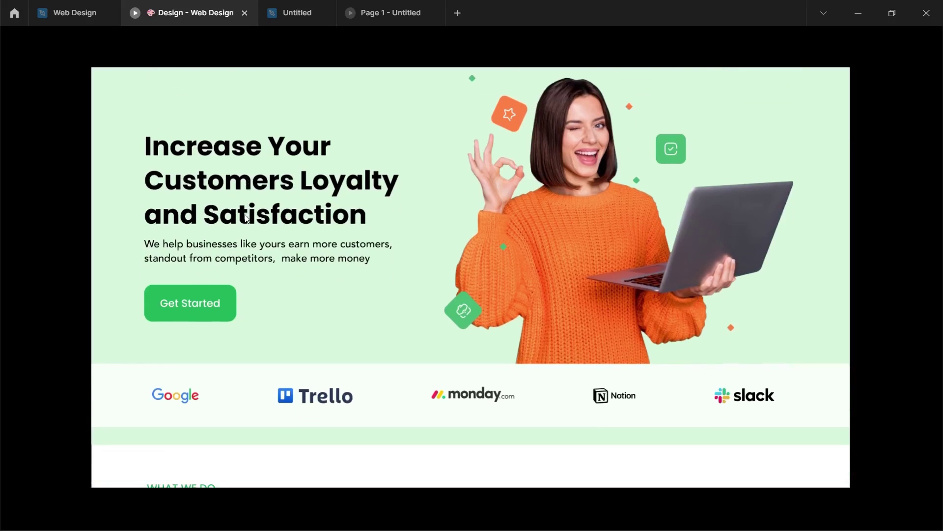